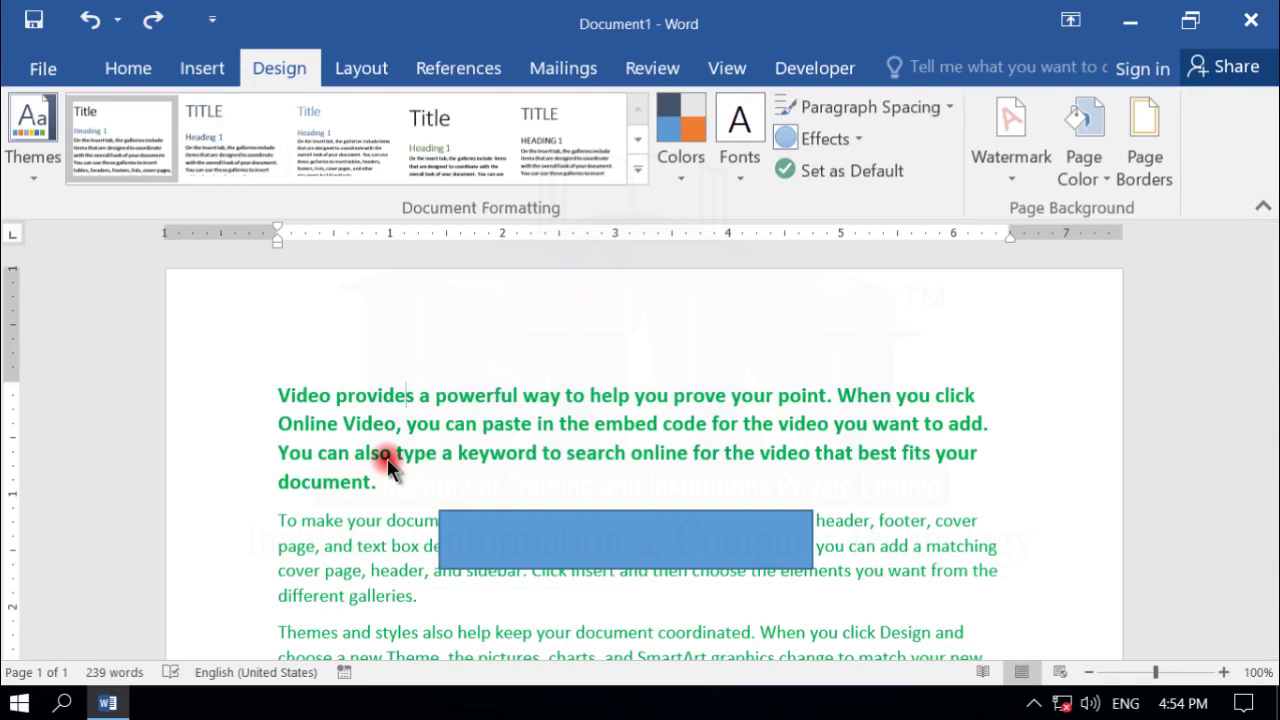
click(31, 179)
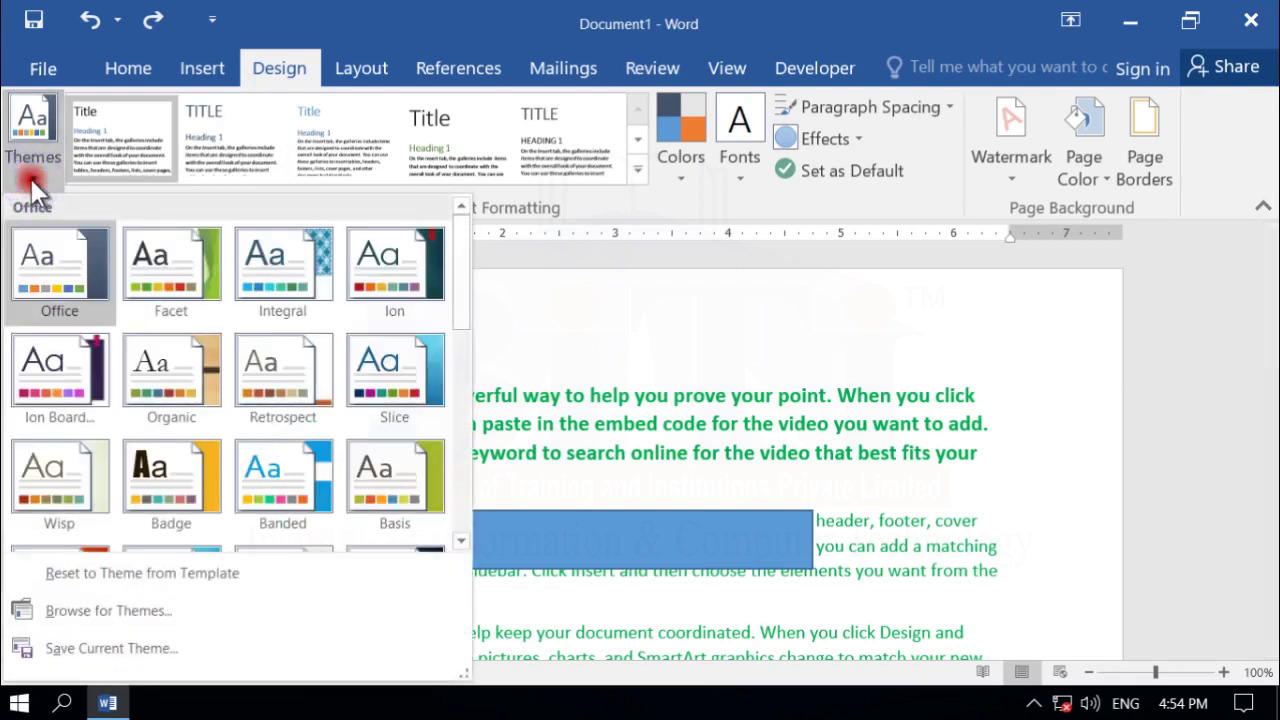
click(722, 390)
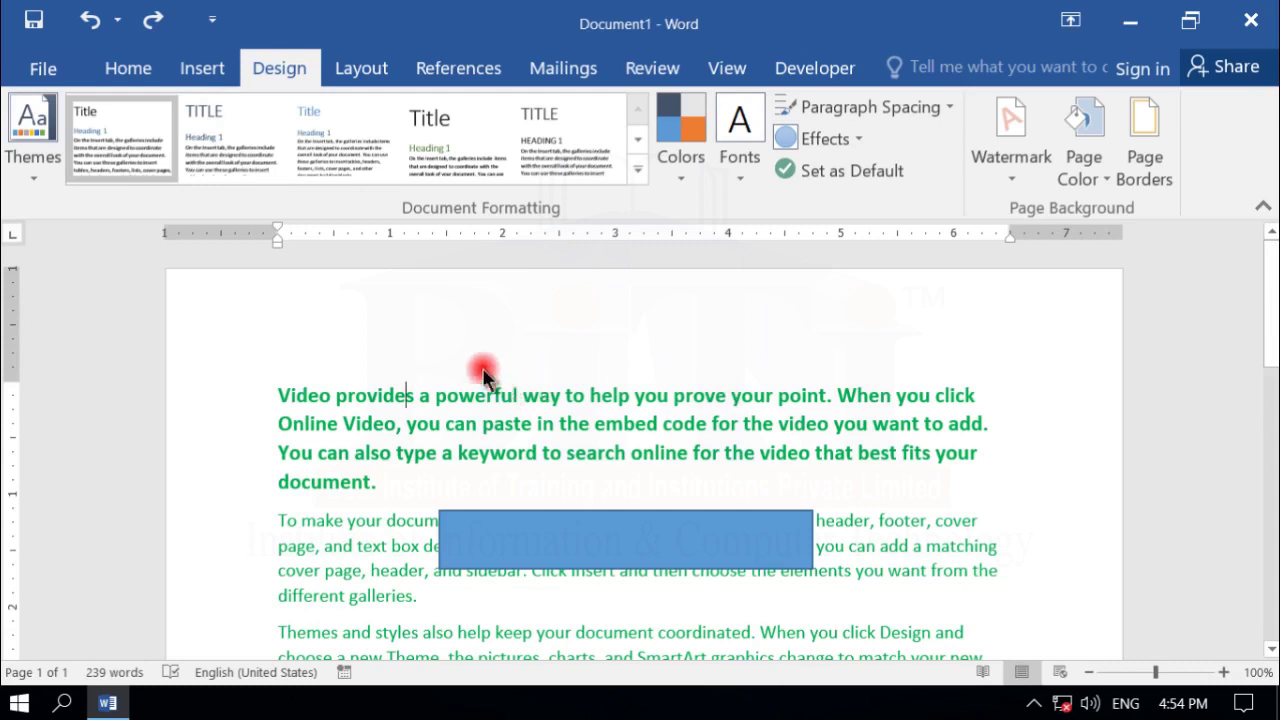
Clear all formatting from the words "Video provides a powerful" at the start of the first paragraph.
drag(276, 392, 512, 392)
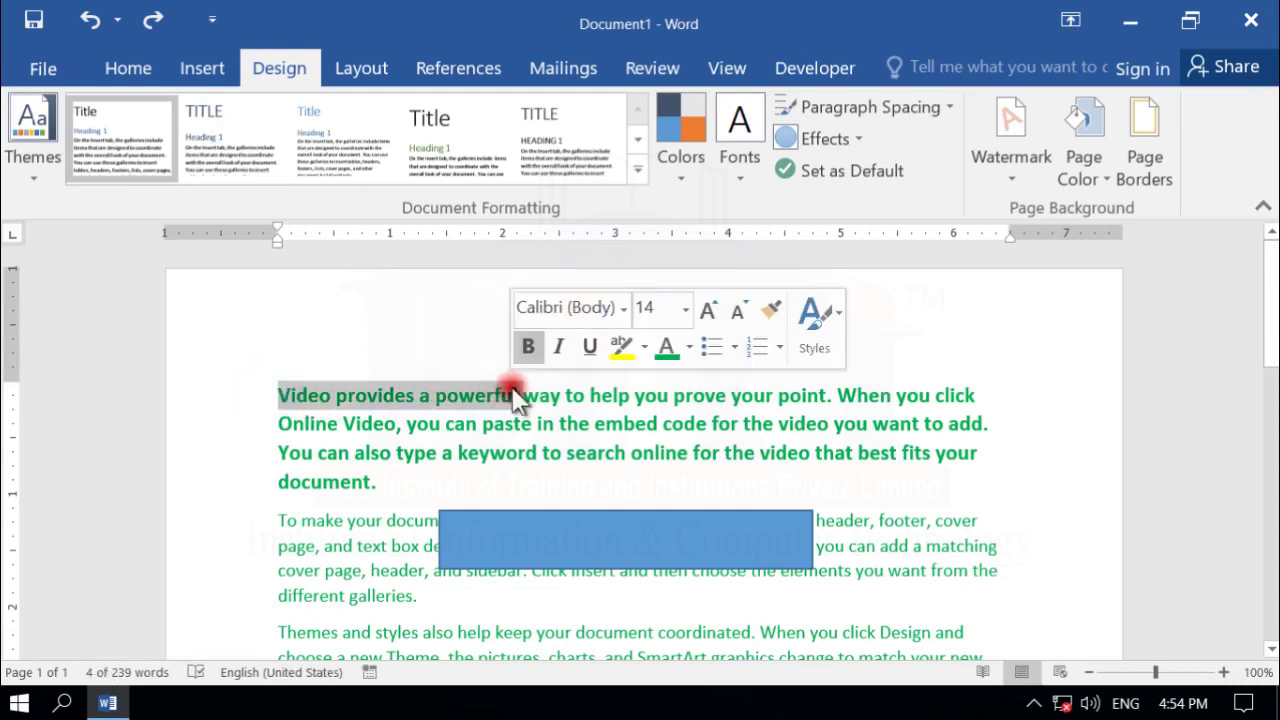
click(140, 70)
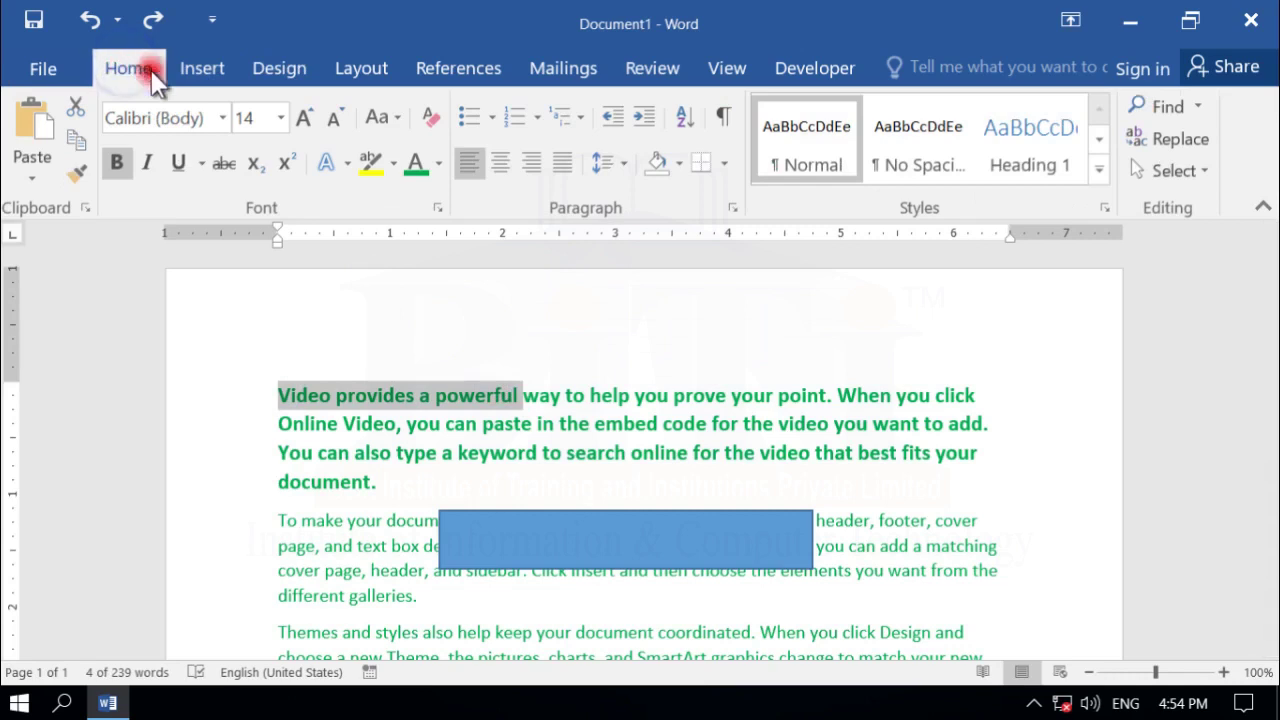
click(428, 118)
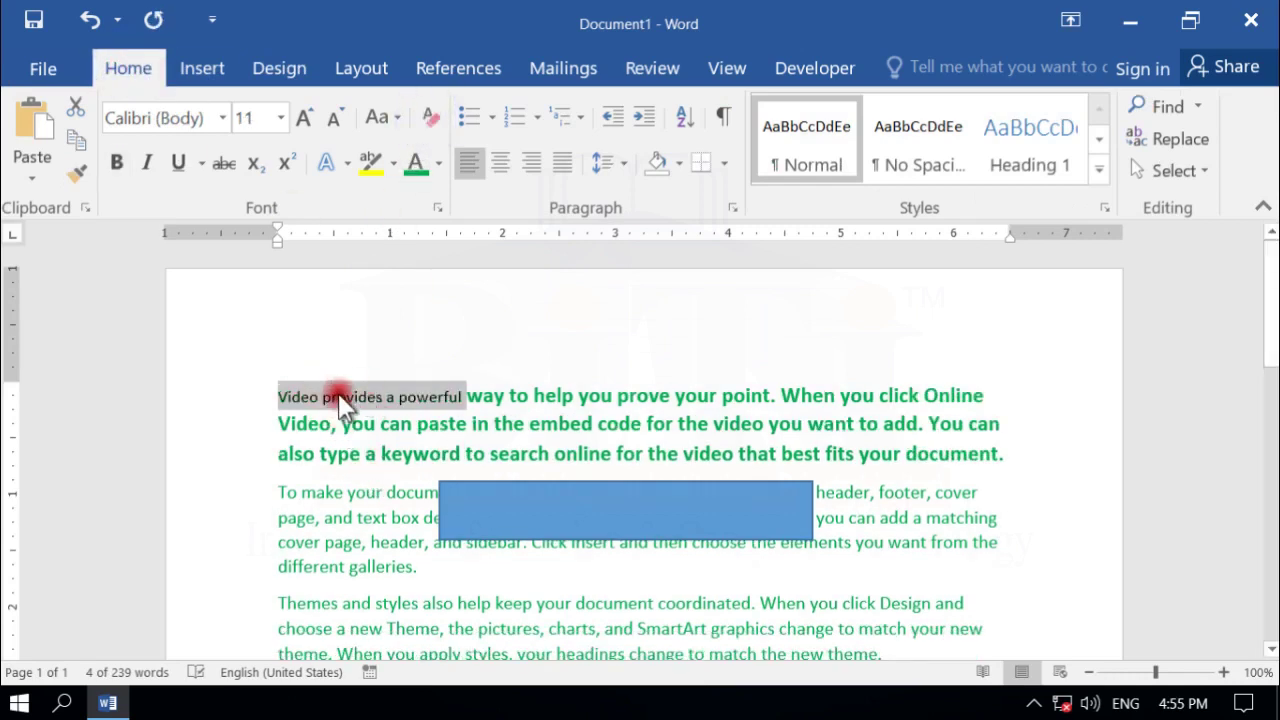
click(337, 405)
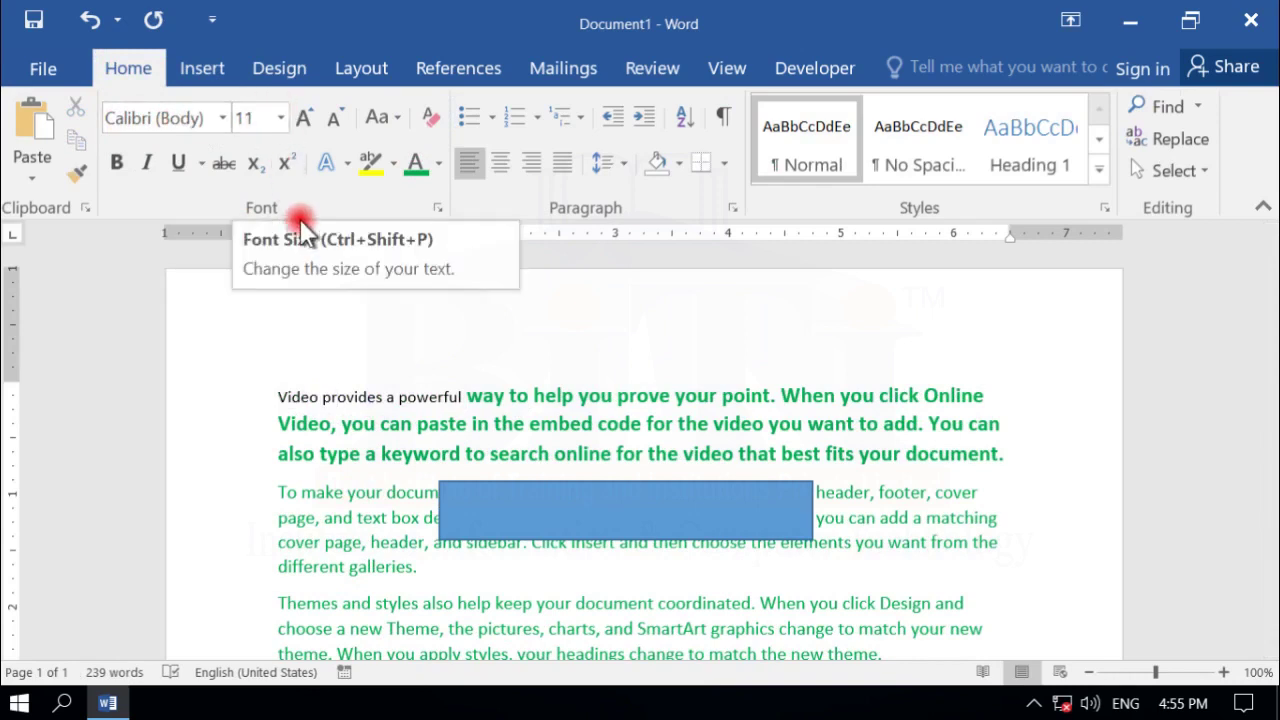
drag(279, 397, 448, 400)
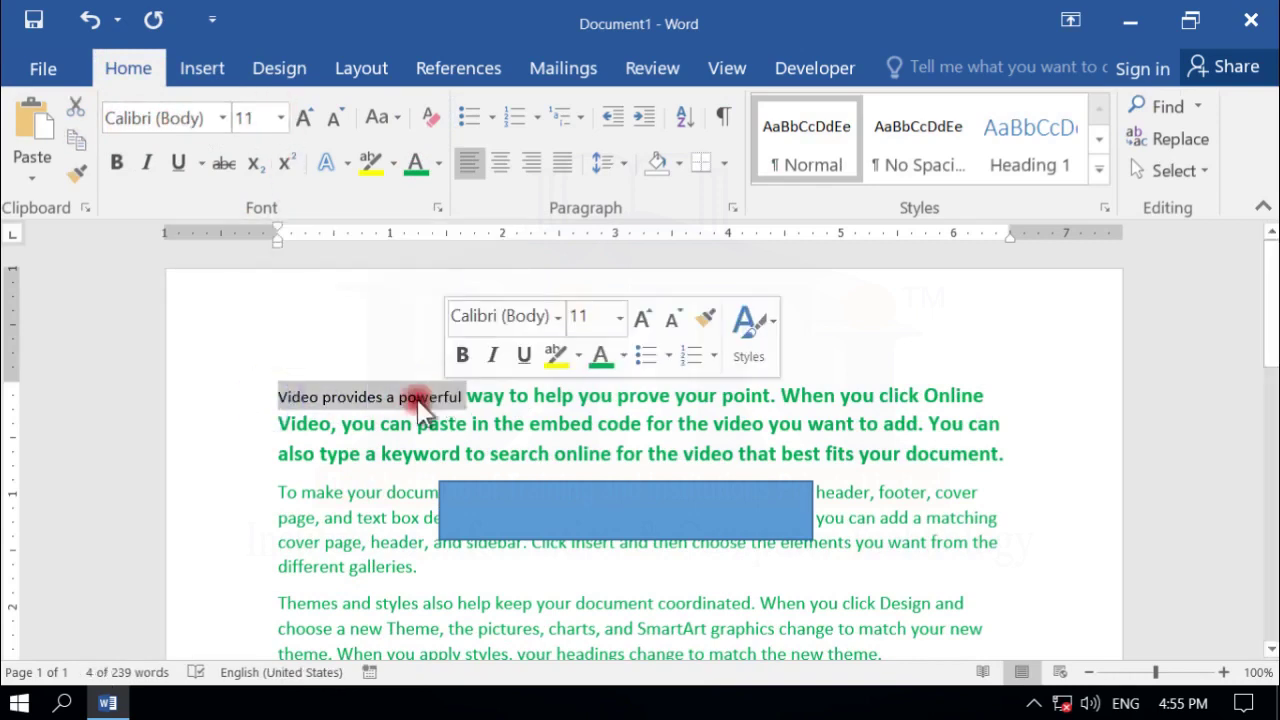
click(376, 397)
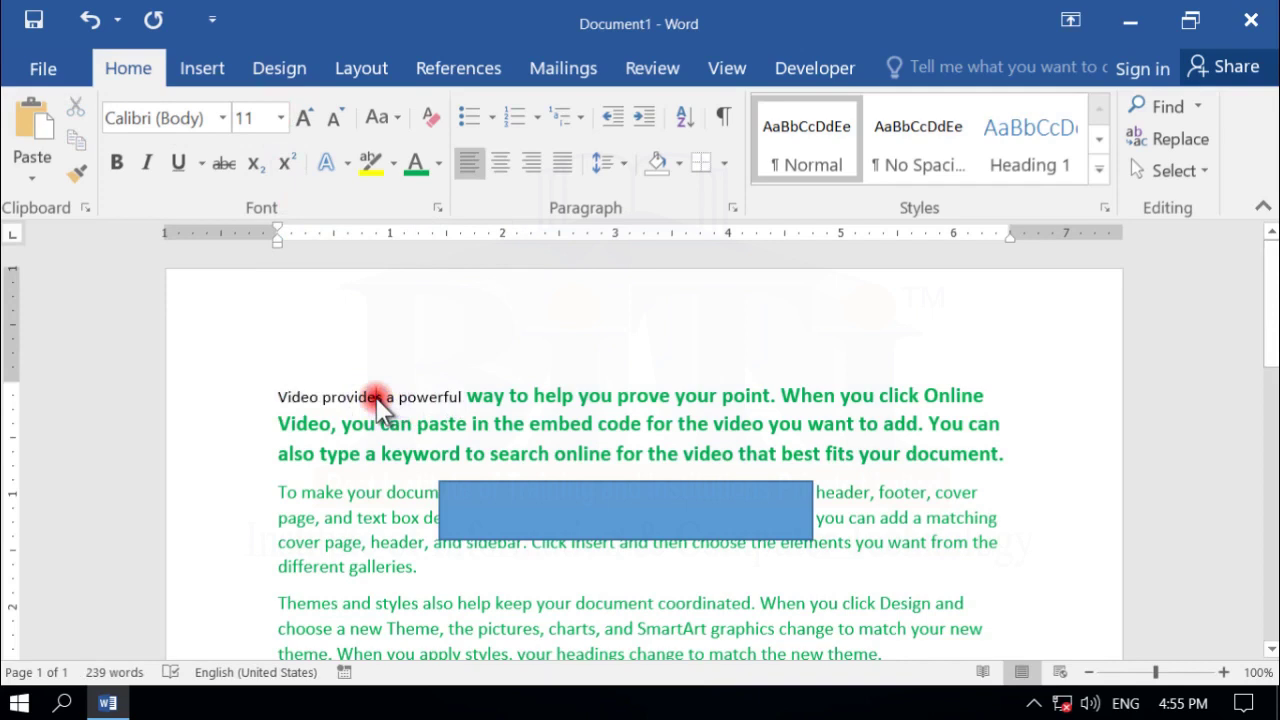
Examine the current theme's font colors, the shape styles for the rectangle, and the theme's heading and body fonts.
click(440, 165)
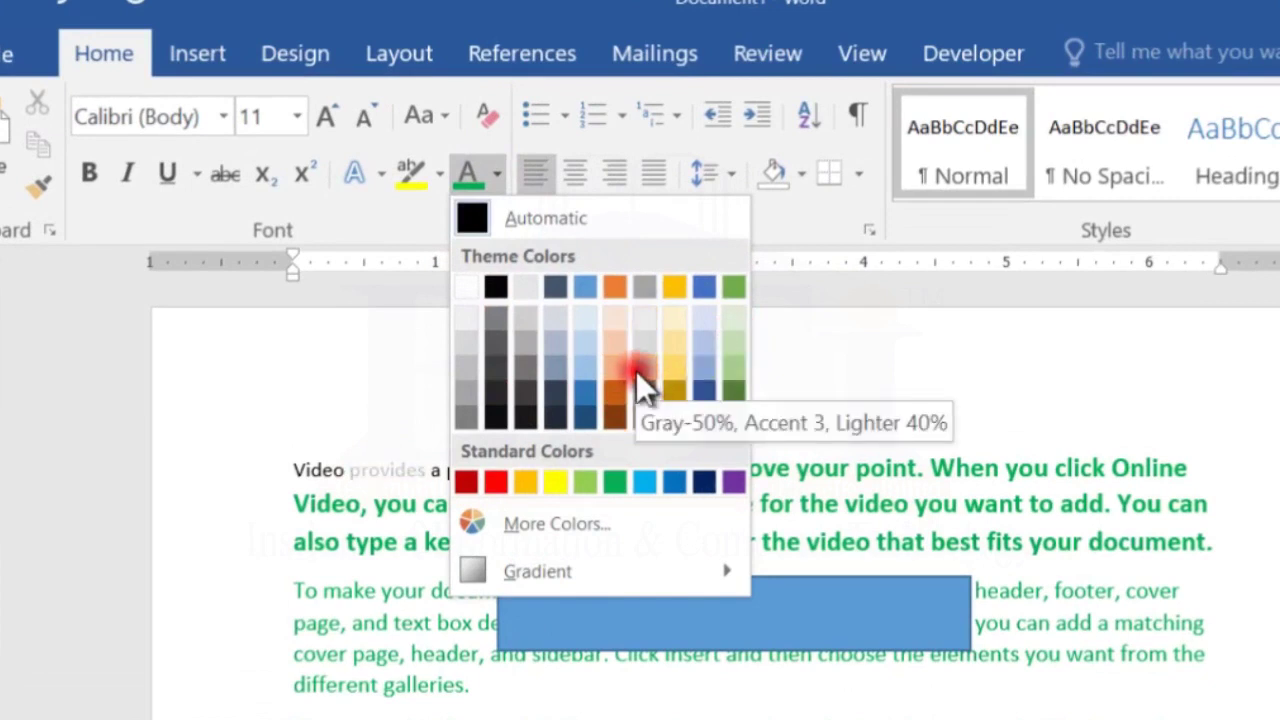
key(Escape)
click(600, 618)
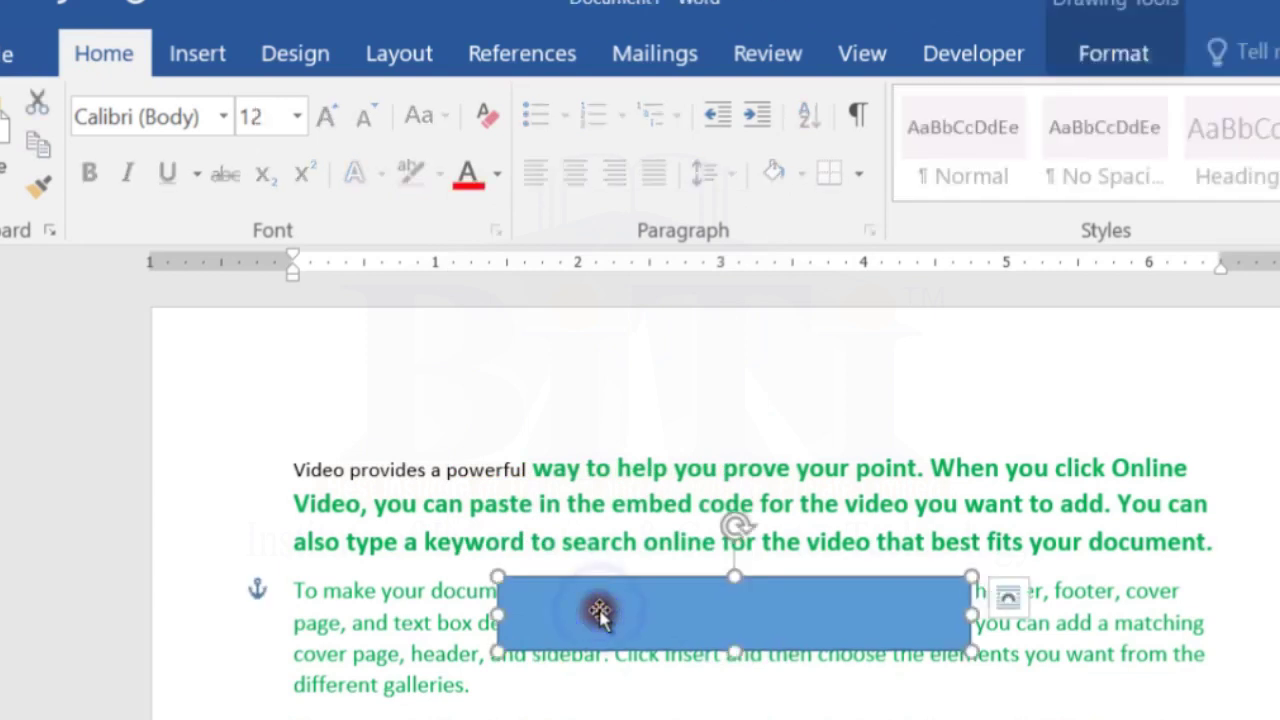
click(1125, 54)
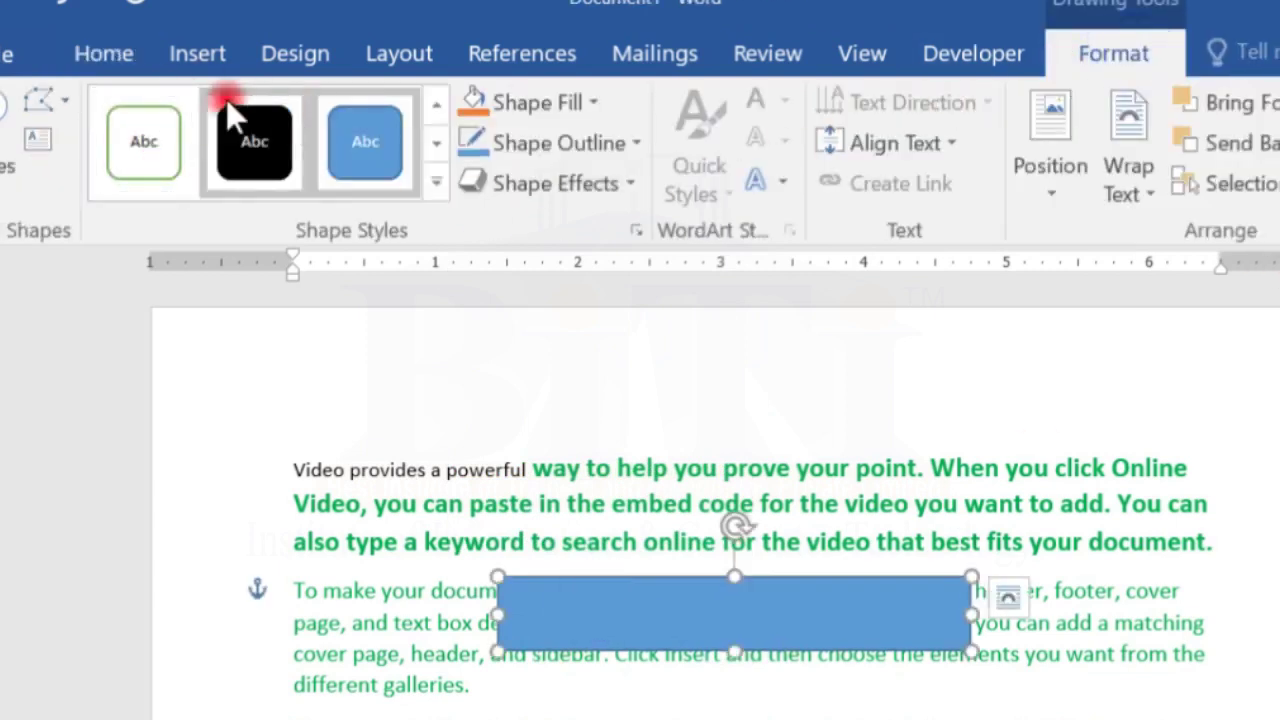
click(436, 182)
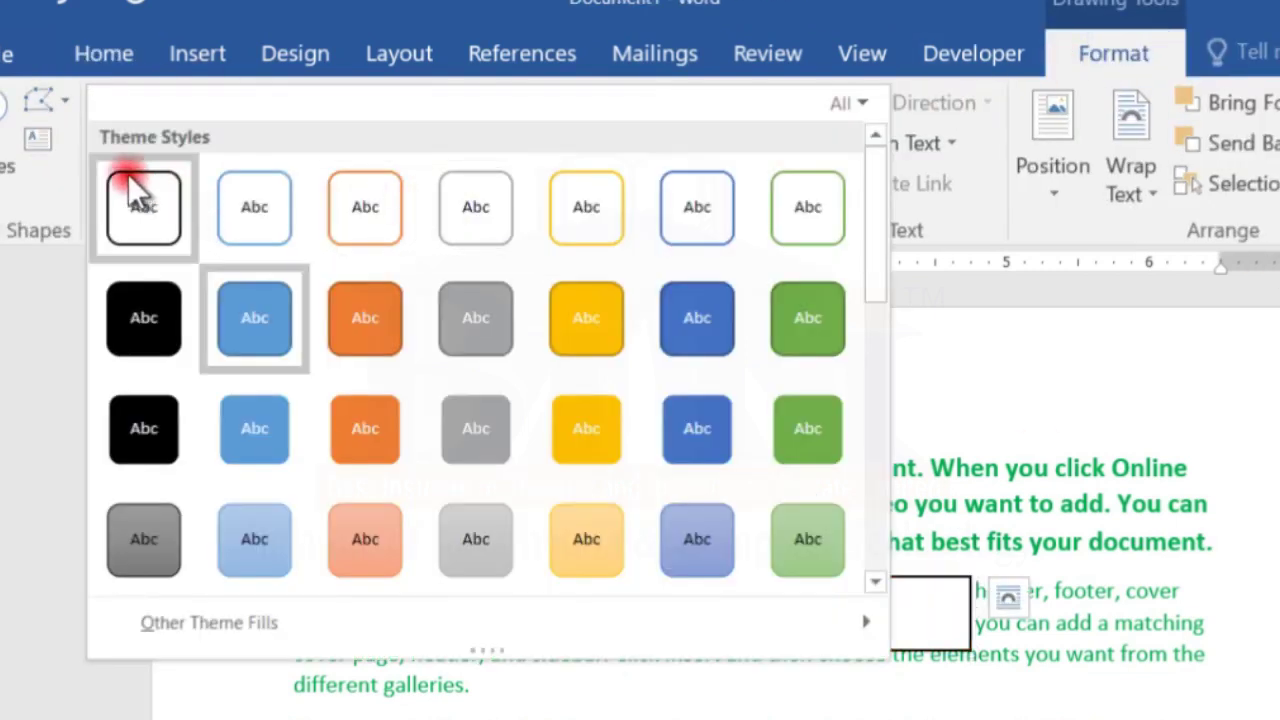
scroll(319, 229, down, 3)
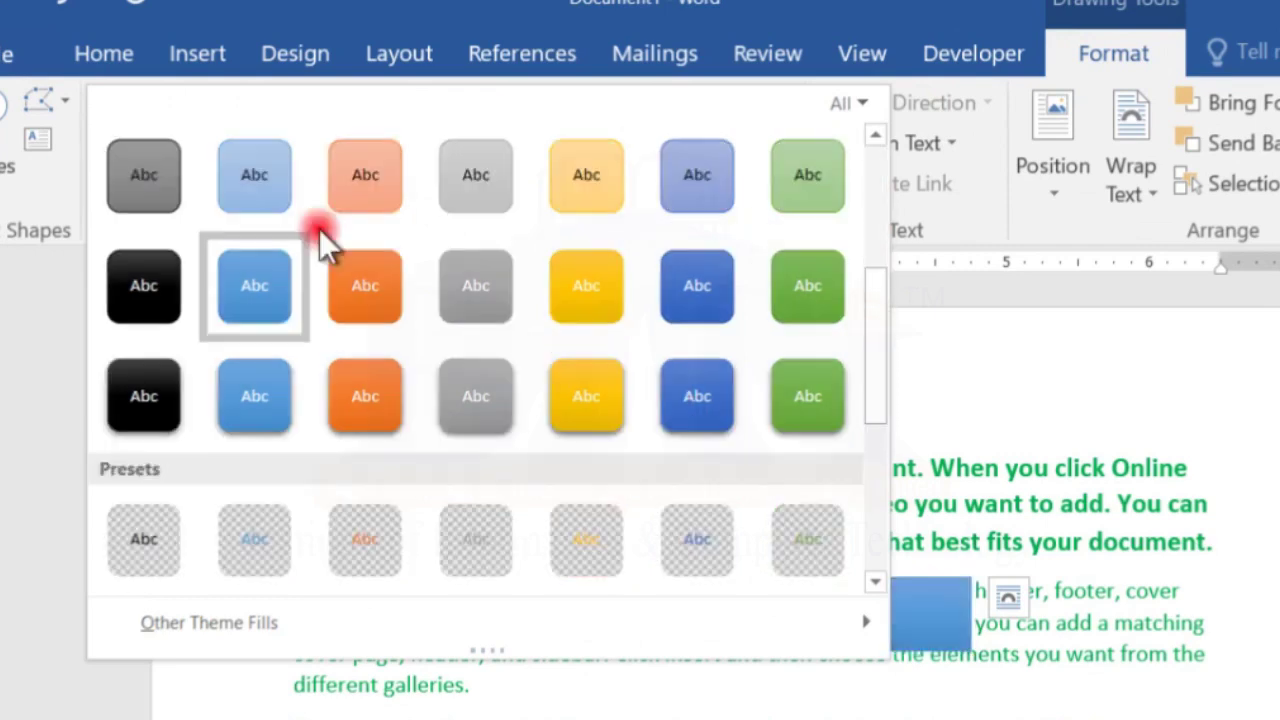
scroll(493, 420, down, 3)
scroll(464, 421, up, 6)
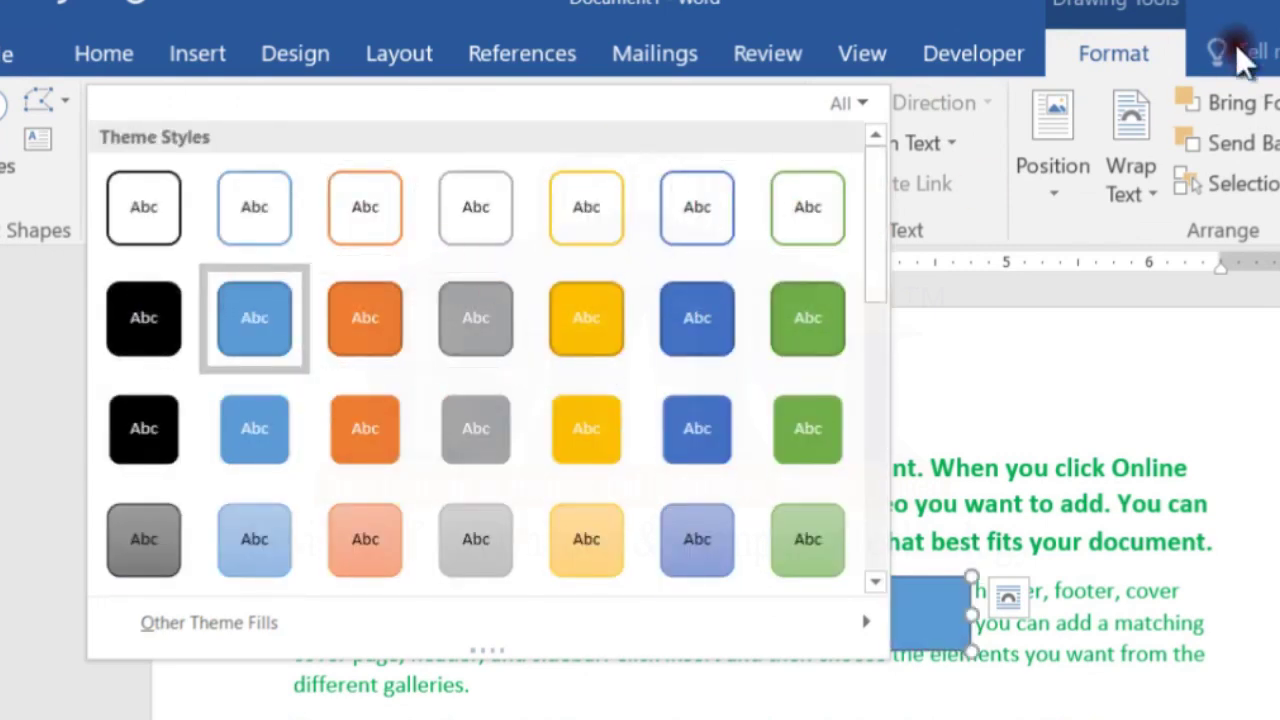
click(103, 53)
click(221, 116)
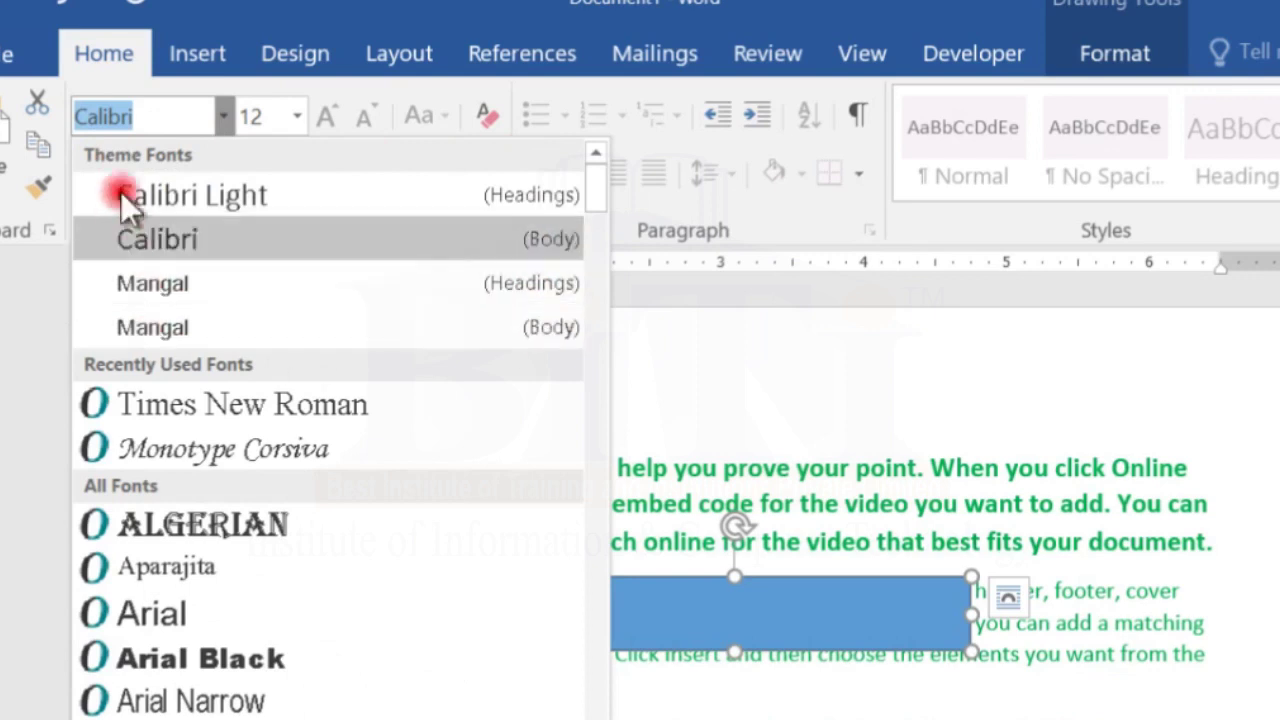
click(697, 405)
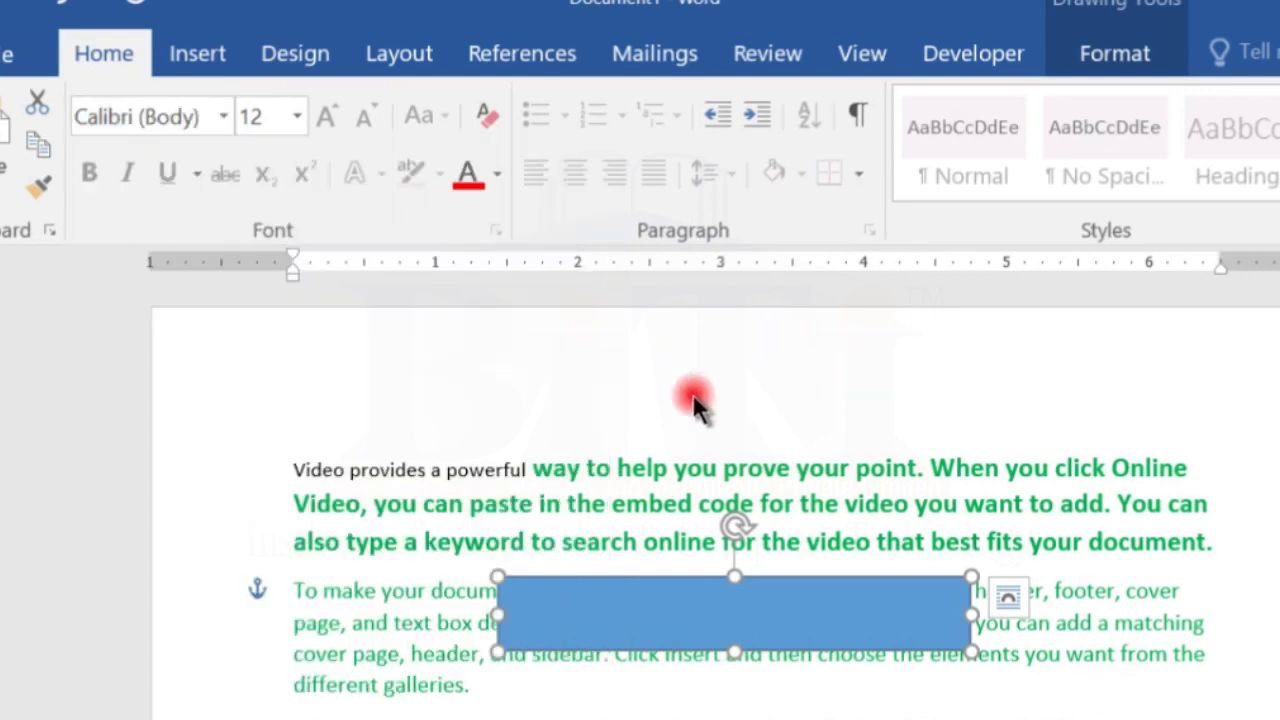
click(458, 503)
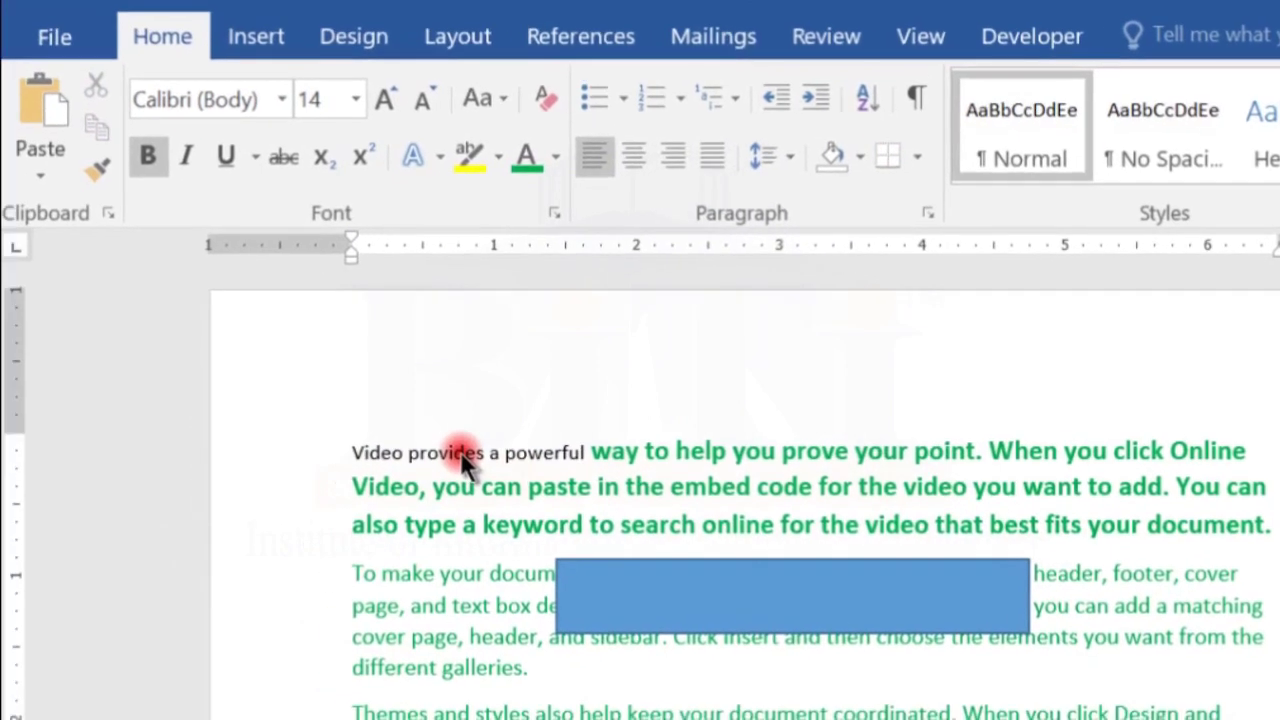
Browse the available document themes and apply the Ion theme to the document.
click(353, 36)
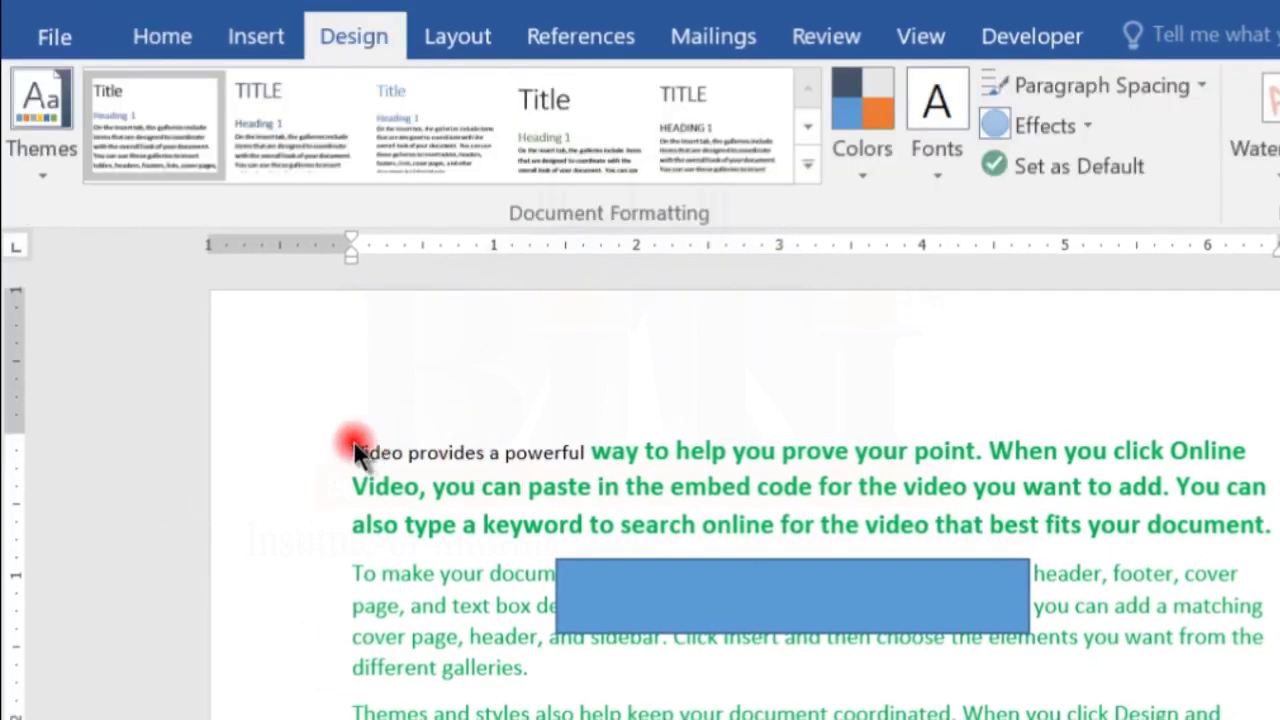
click(38, 173)
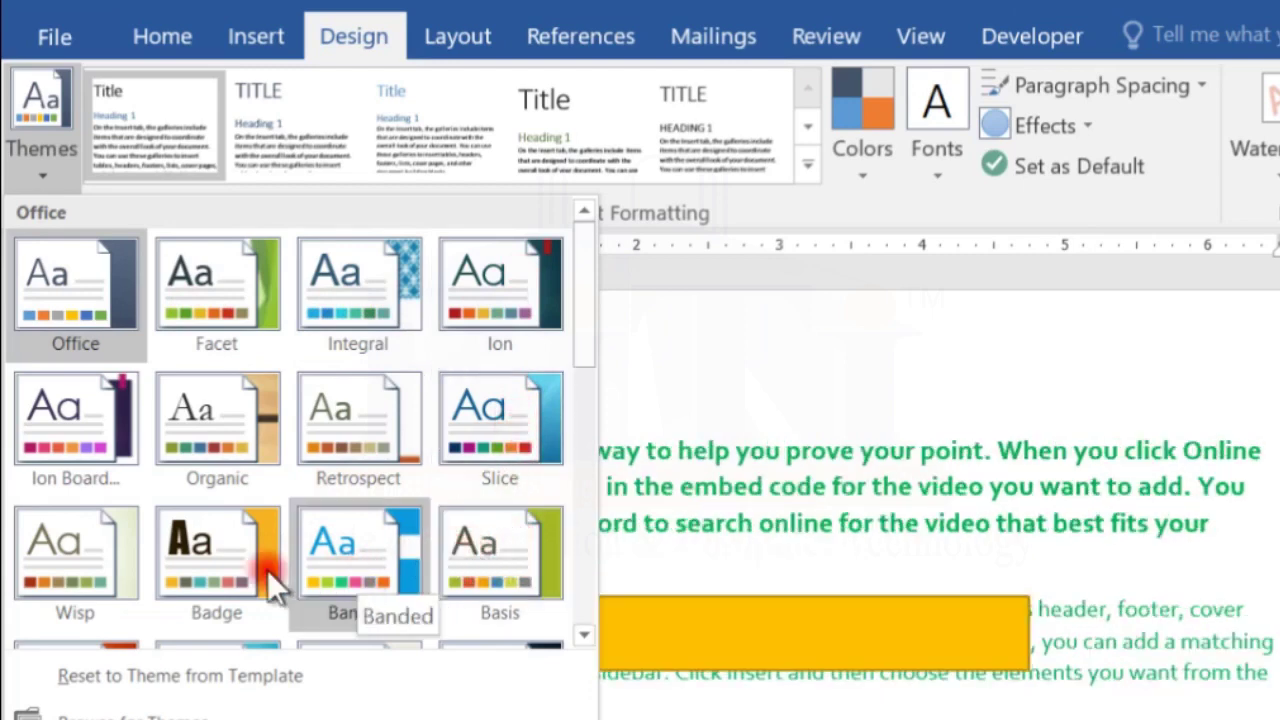
scroll(335, 600, down, 3)
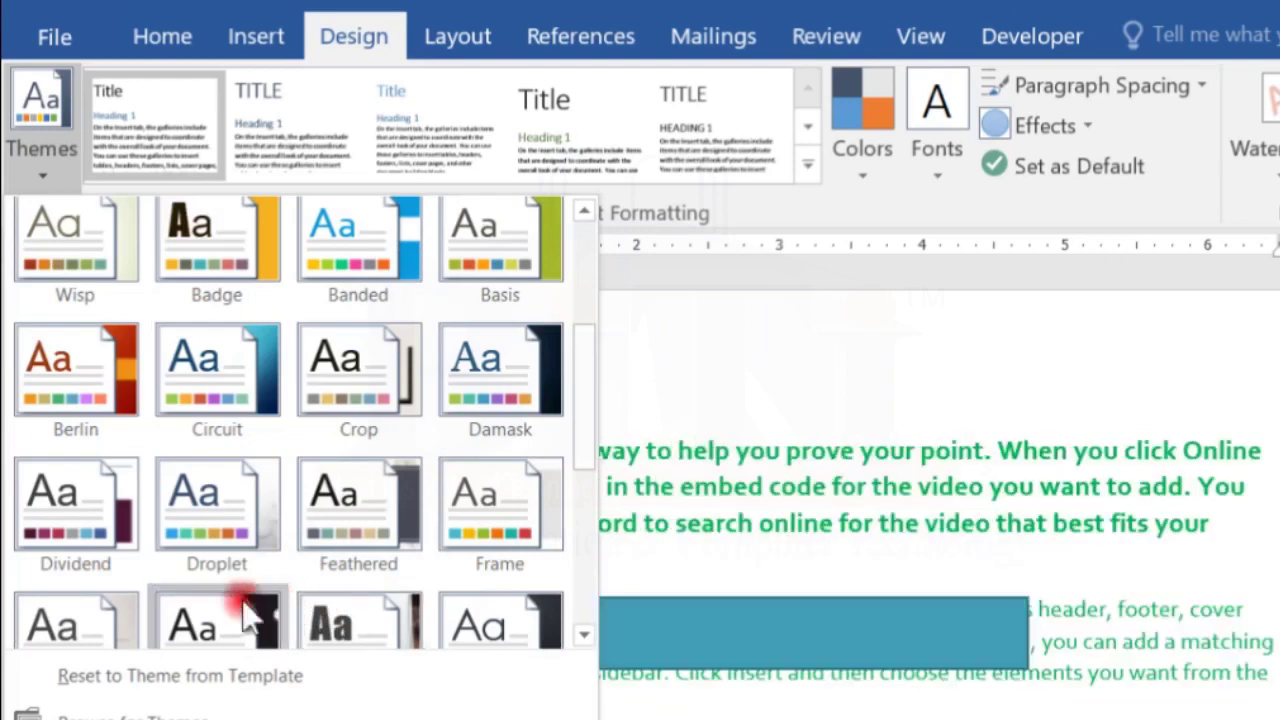
scroll(150, 560, down, 5)
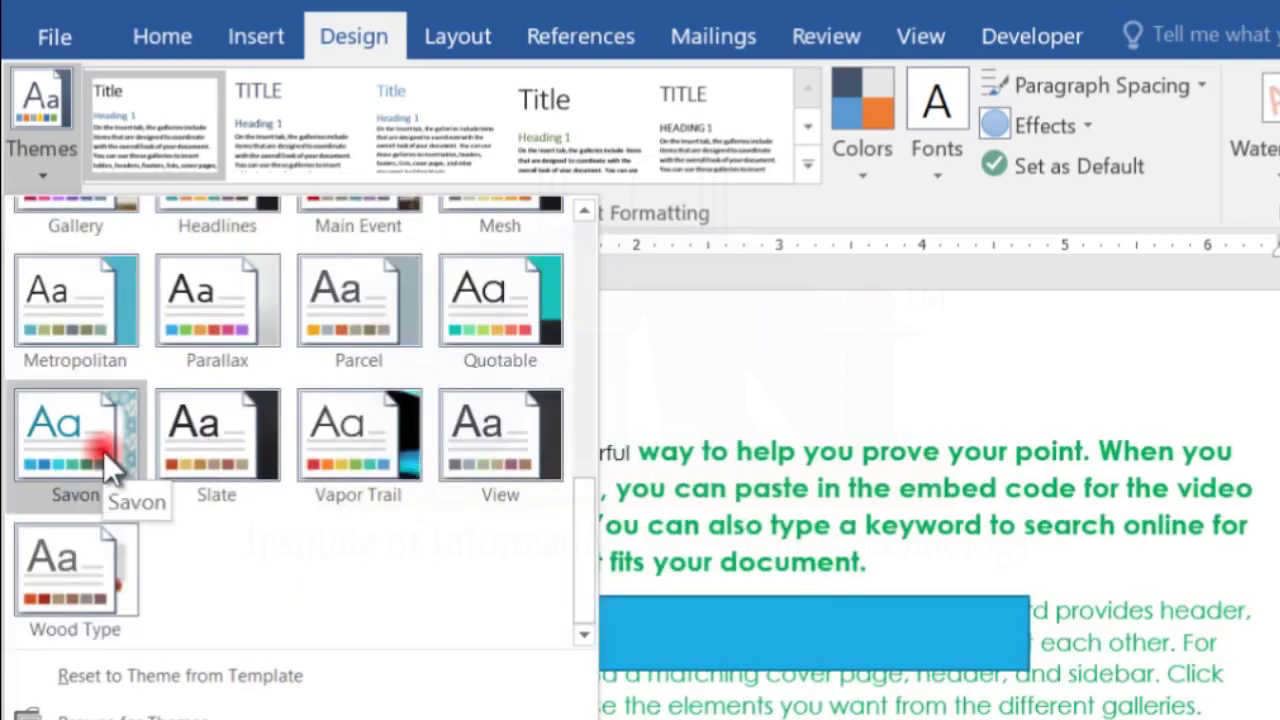
scroll(110, 465, up, 10)
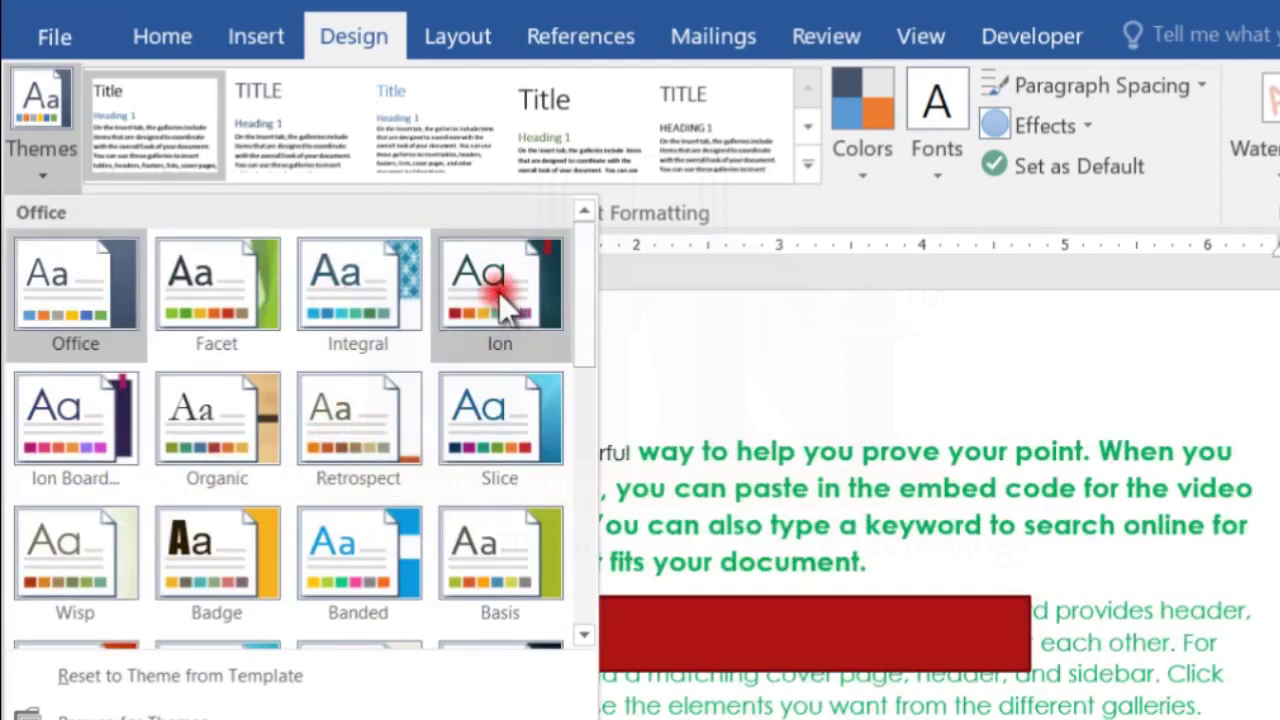
click(502, 295)
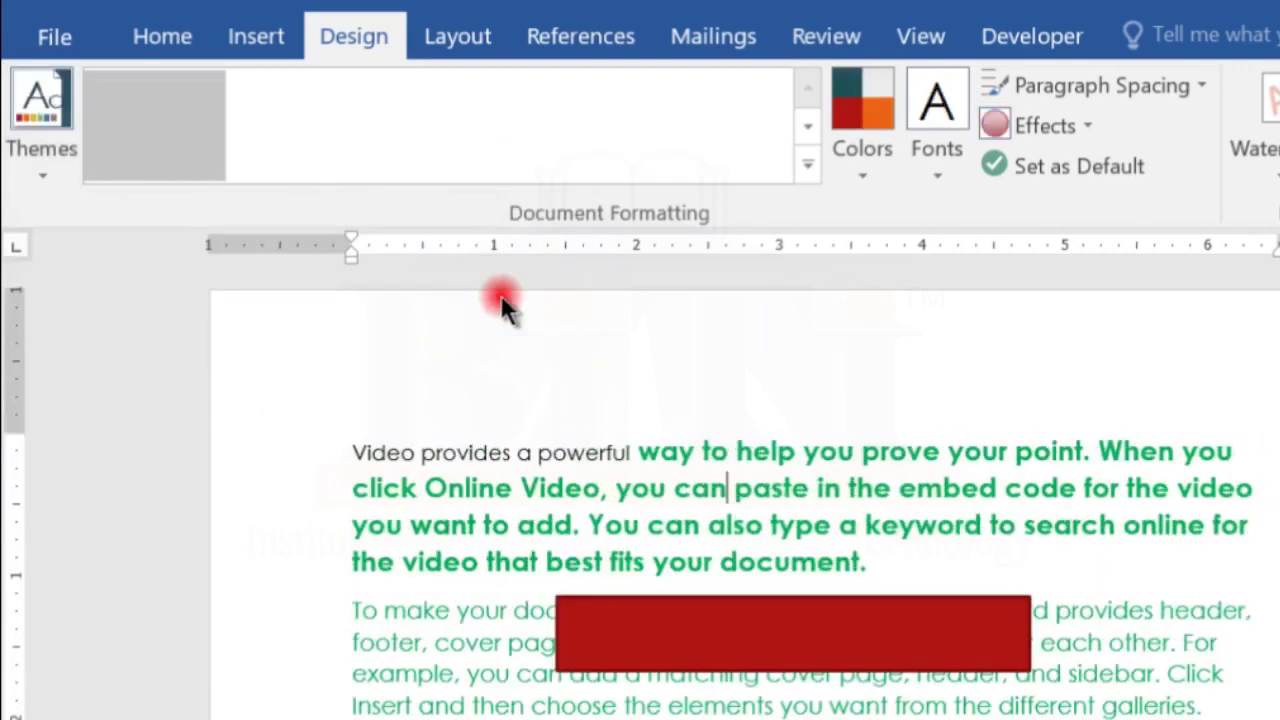
Check the applied theme's heading and body fonts, and clear all formatting from the words "way to help you" in the first paragraph.
click(165, 34)
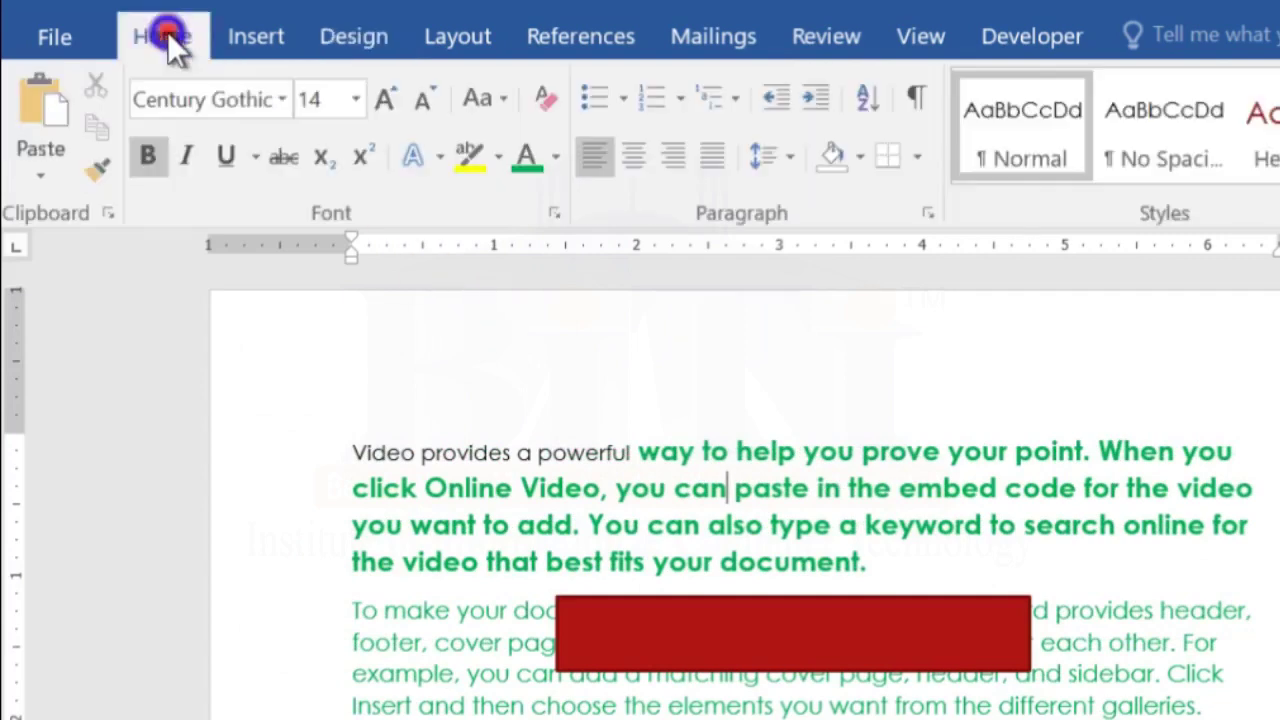
click(284, 100)
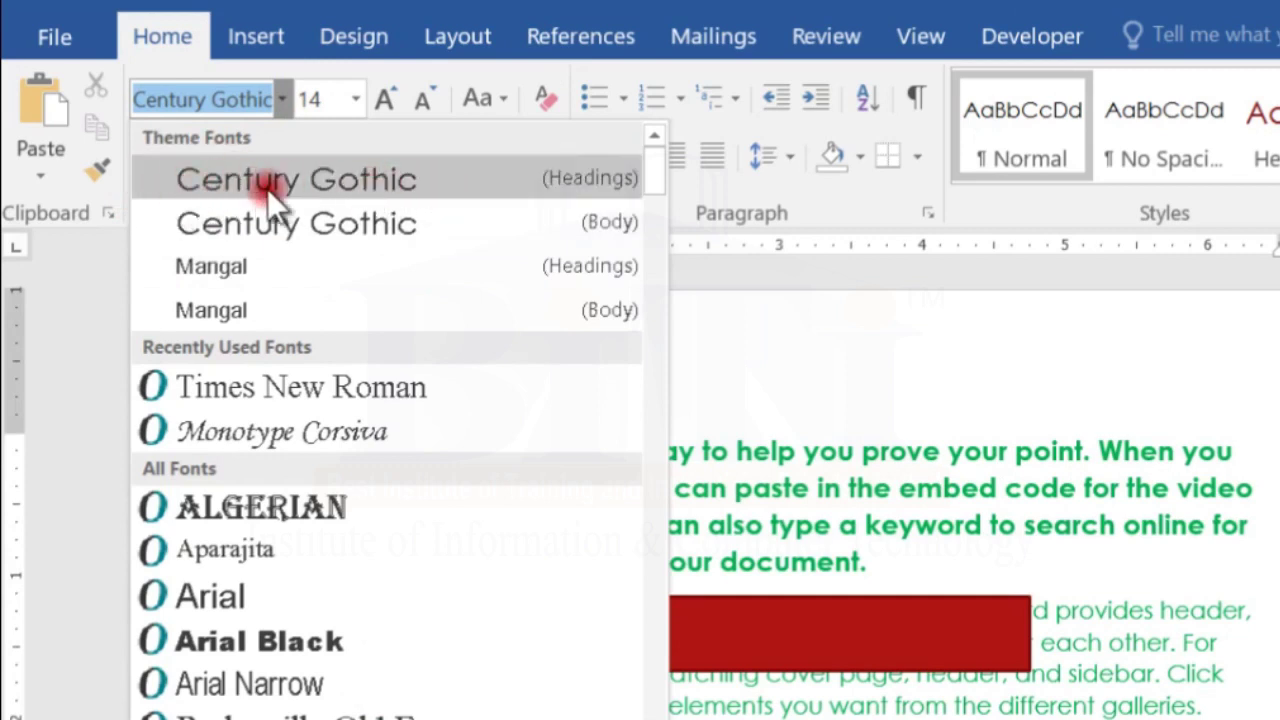
click(955, 401)
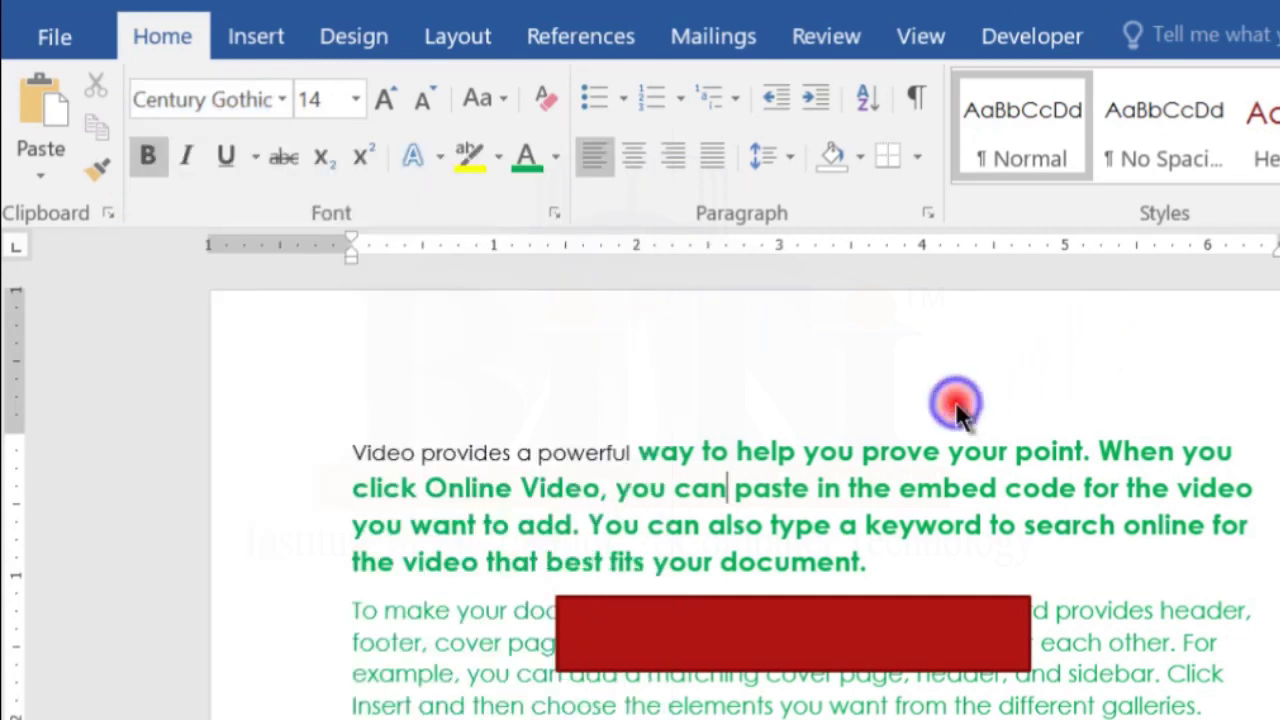
drag(636, 453, 863, 458)
click(550, 100)
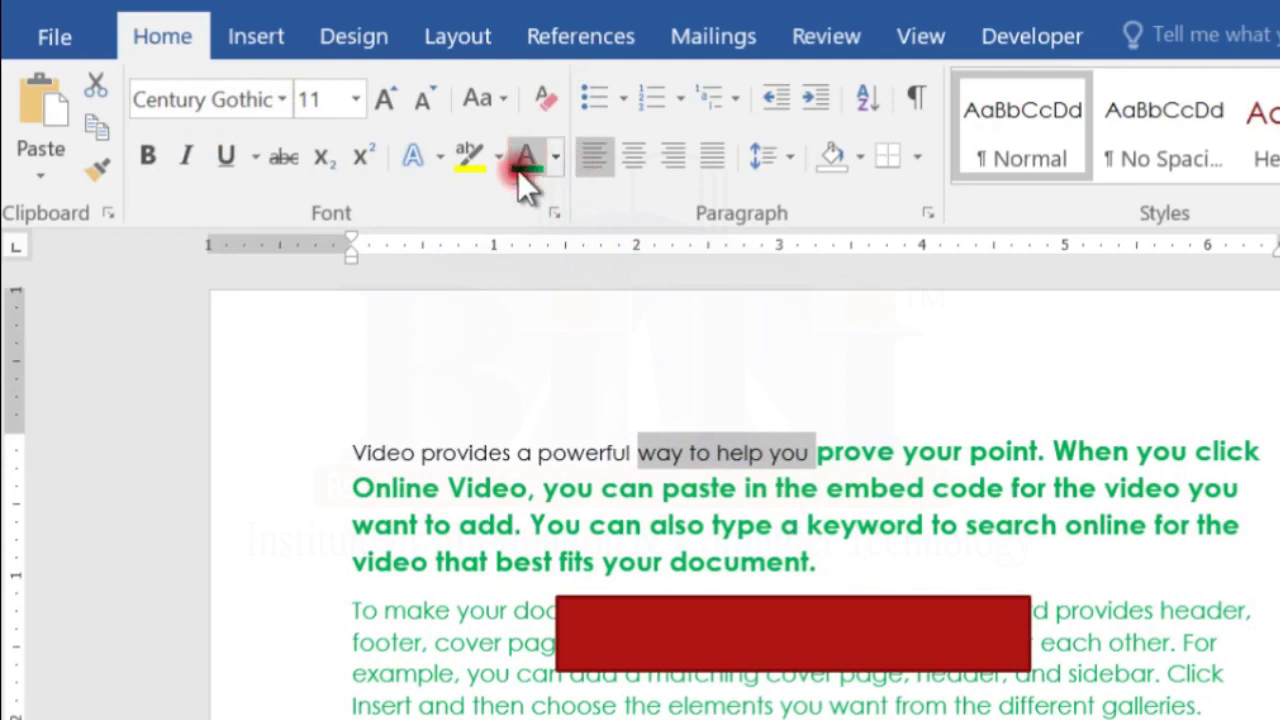
Examine the Ion theme's font color palette and the theme styles offered for the rectangle.
click(556, 161)
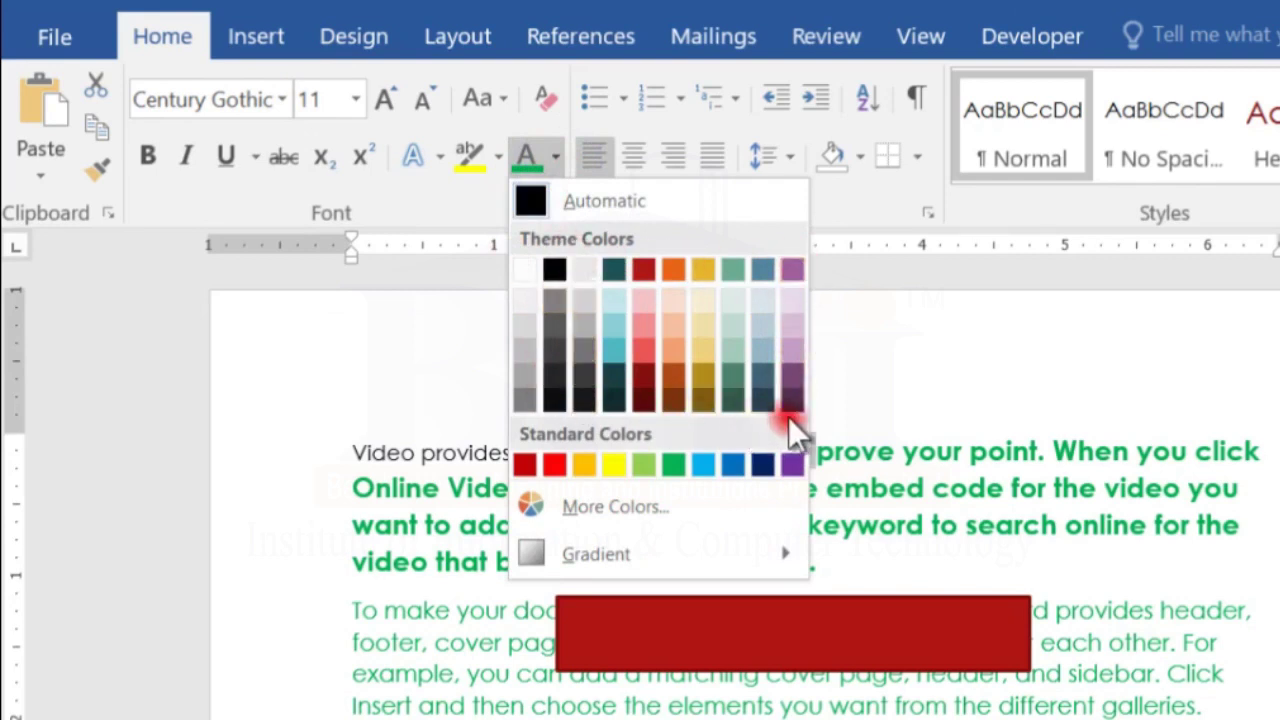
click(811, 628)
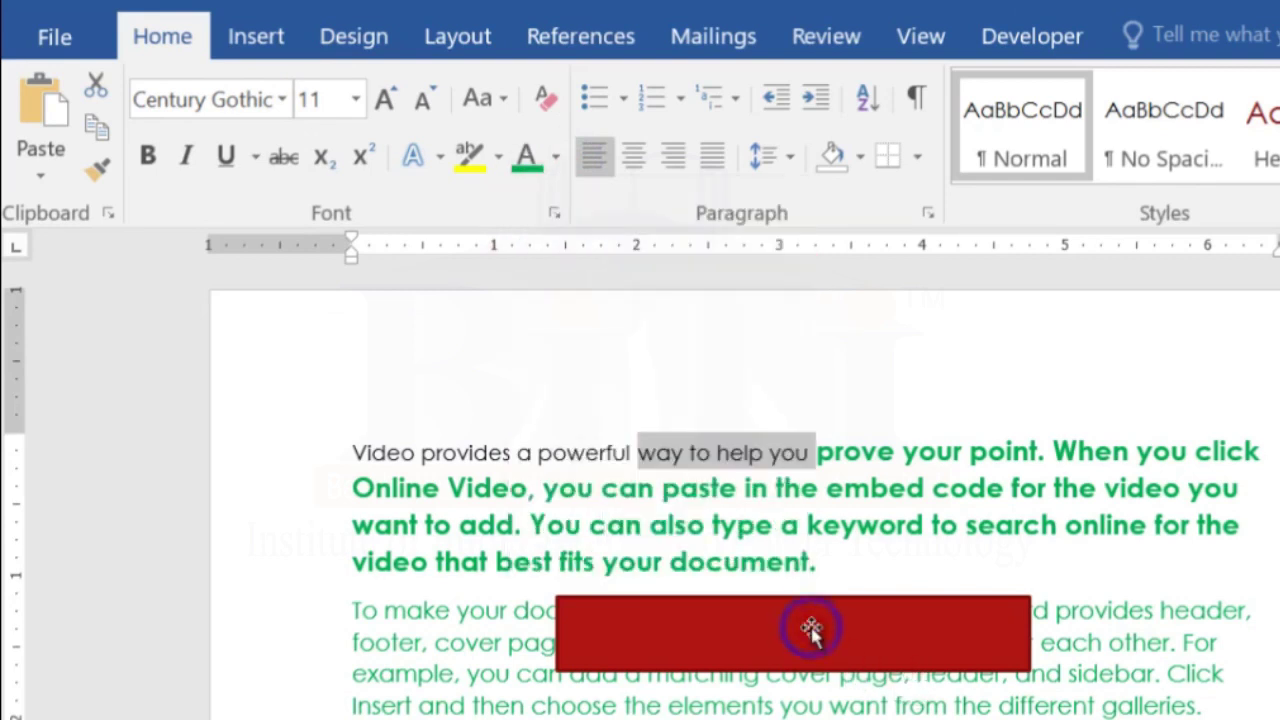
click(758, 626)
click(1171, 34)
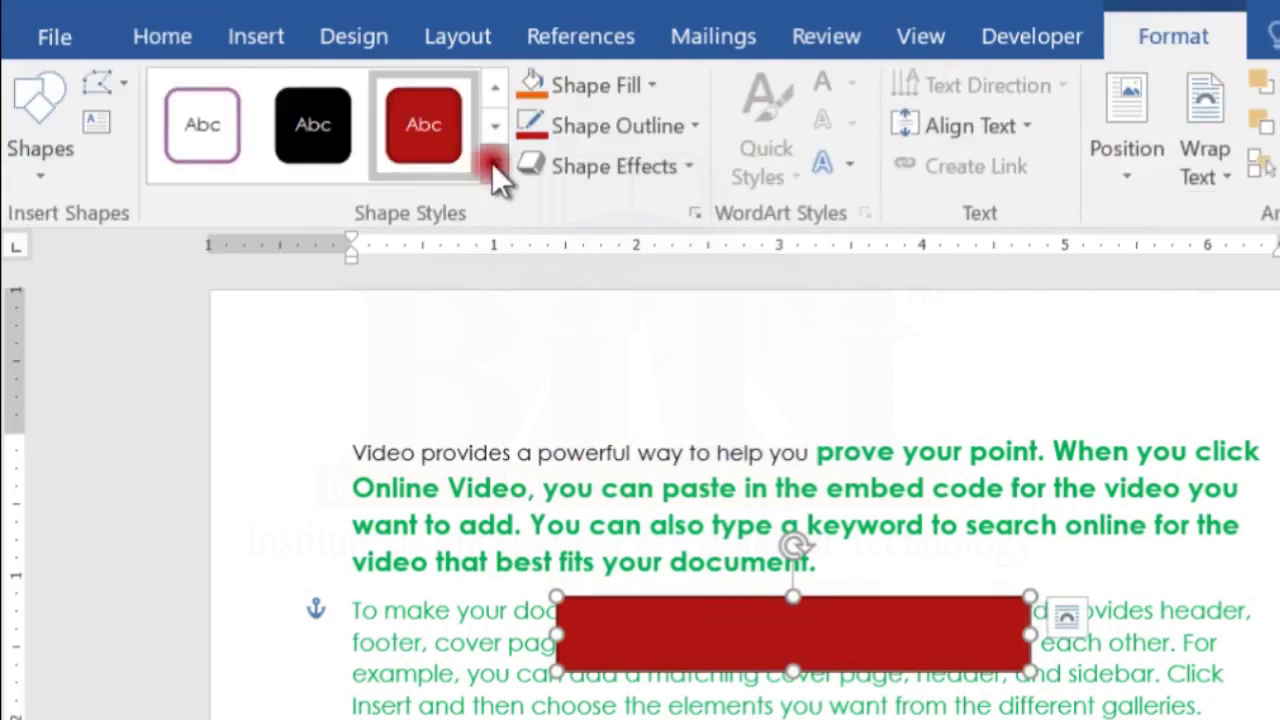
click(494, 165)
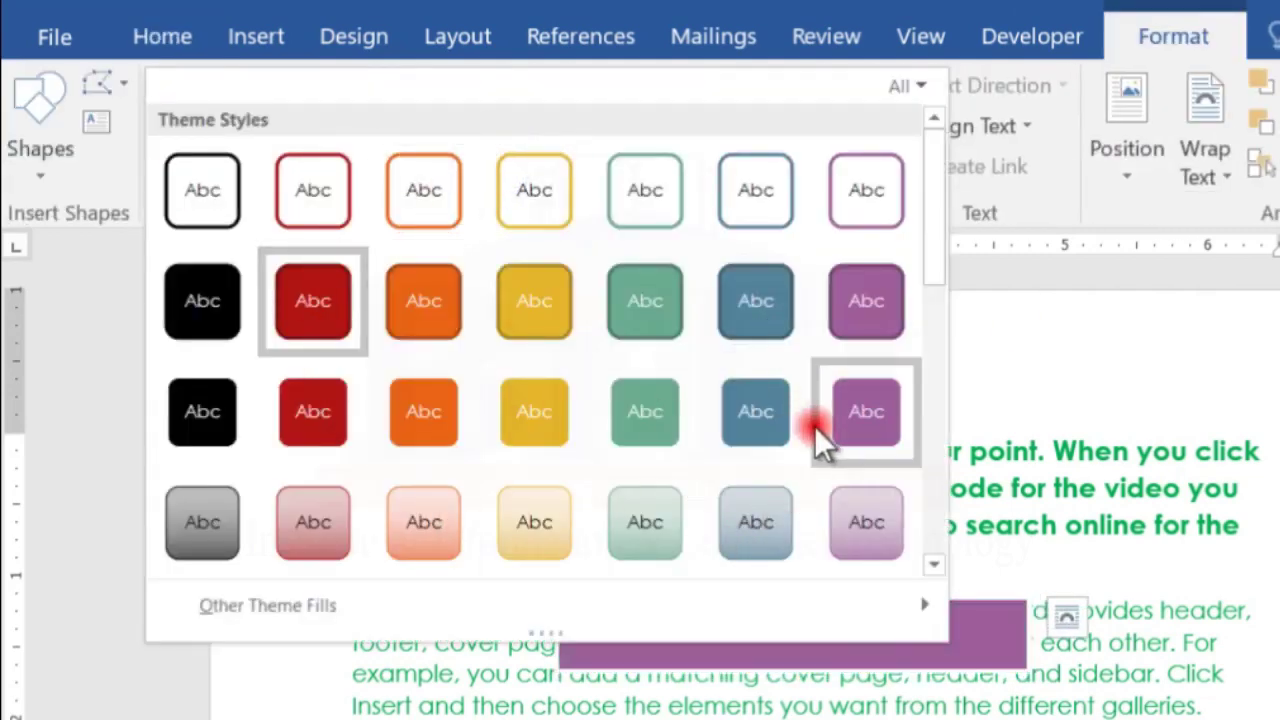
scroll(814, 426, down, 3)
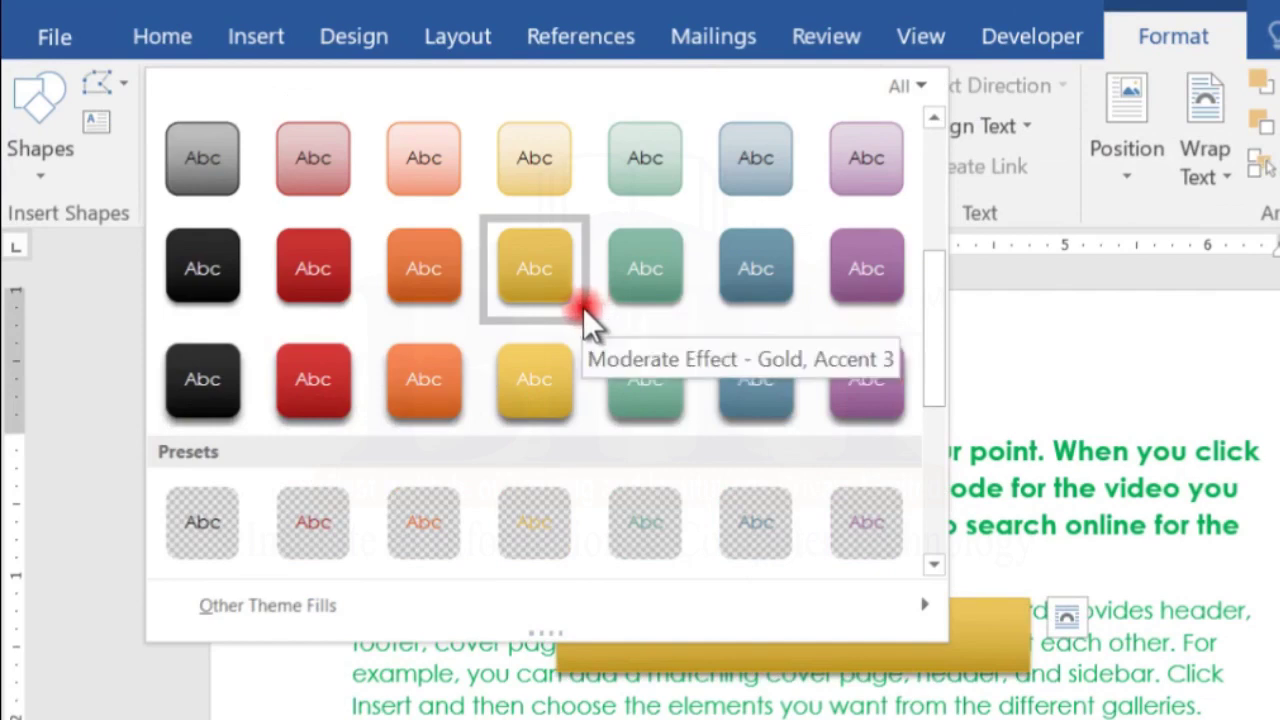
scroll(594, 343, up, 3)
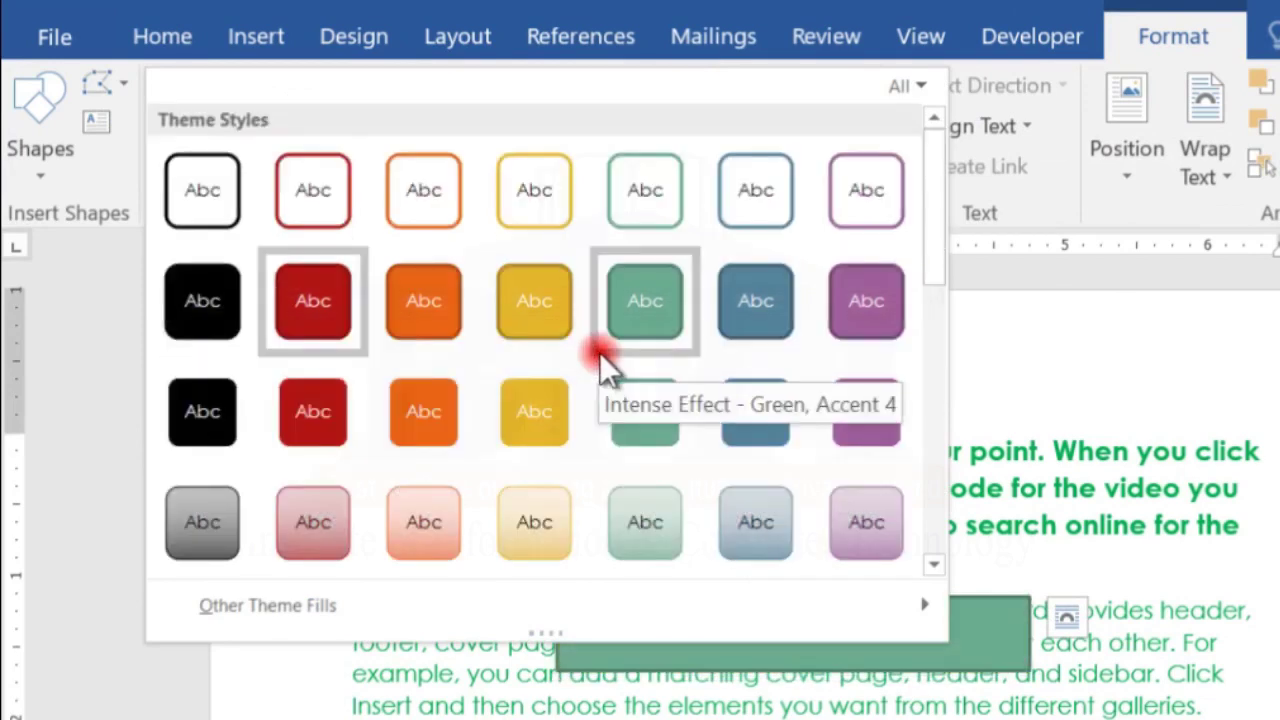
click(1045, 415)
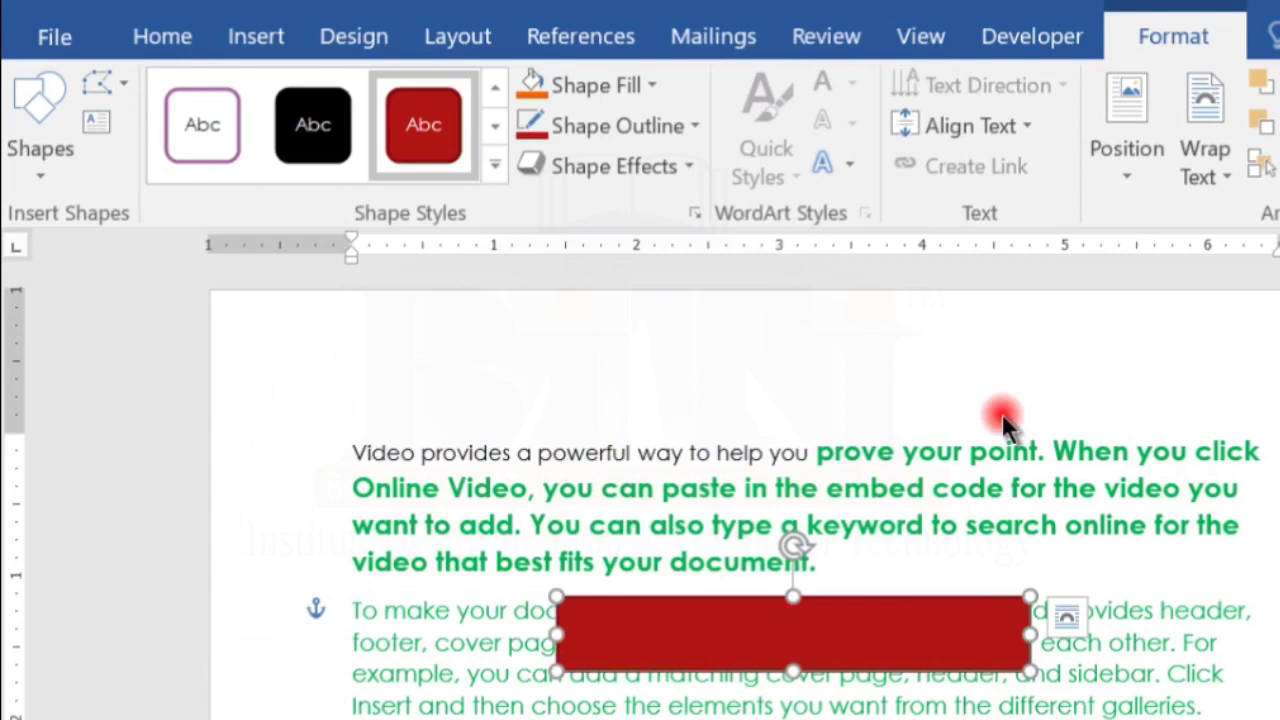
click(746, 420)
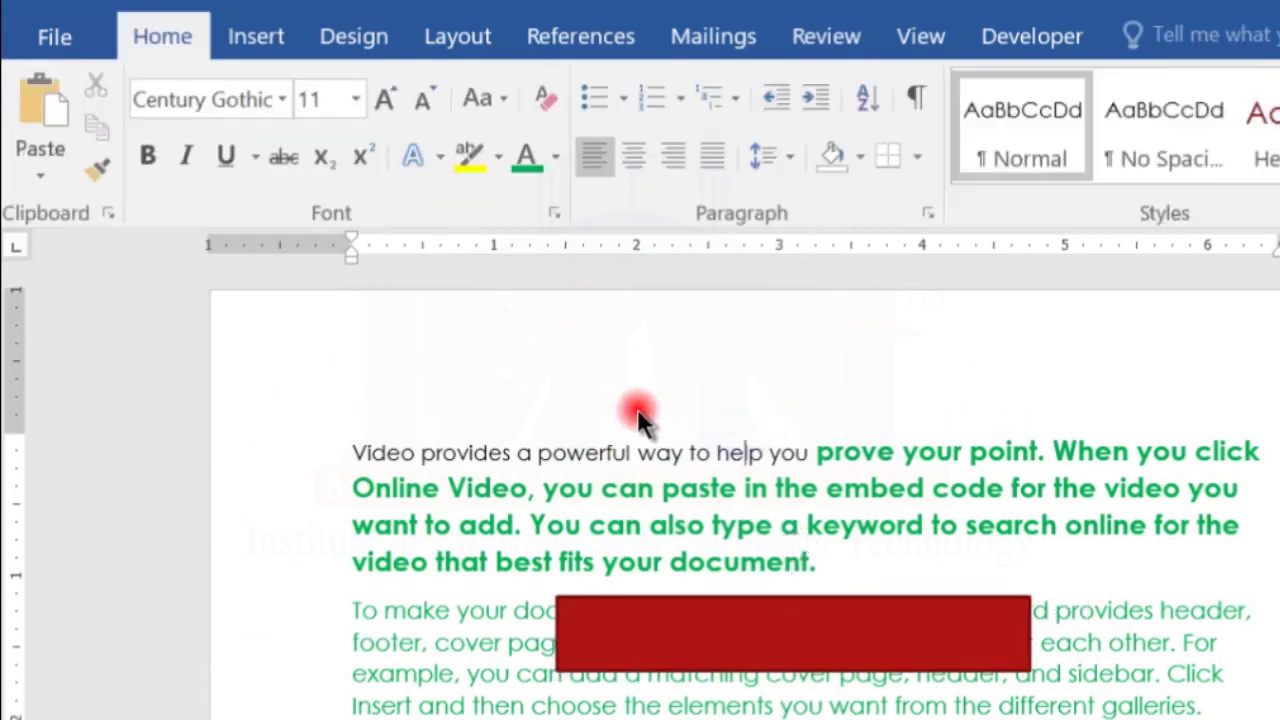
Browse the document style sets and the theme font sets, and apply the Arial theme fonts to the document.
click(372, 36)
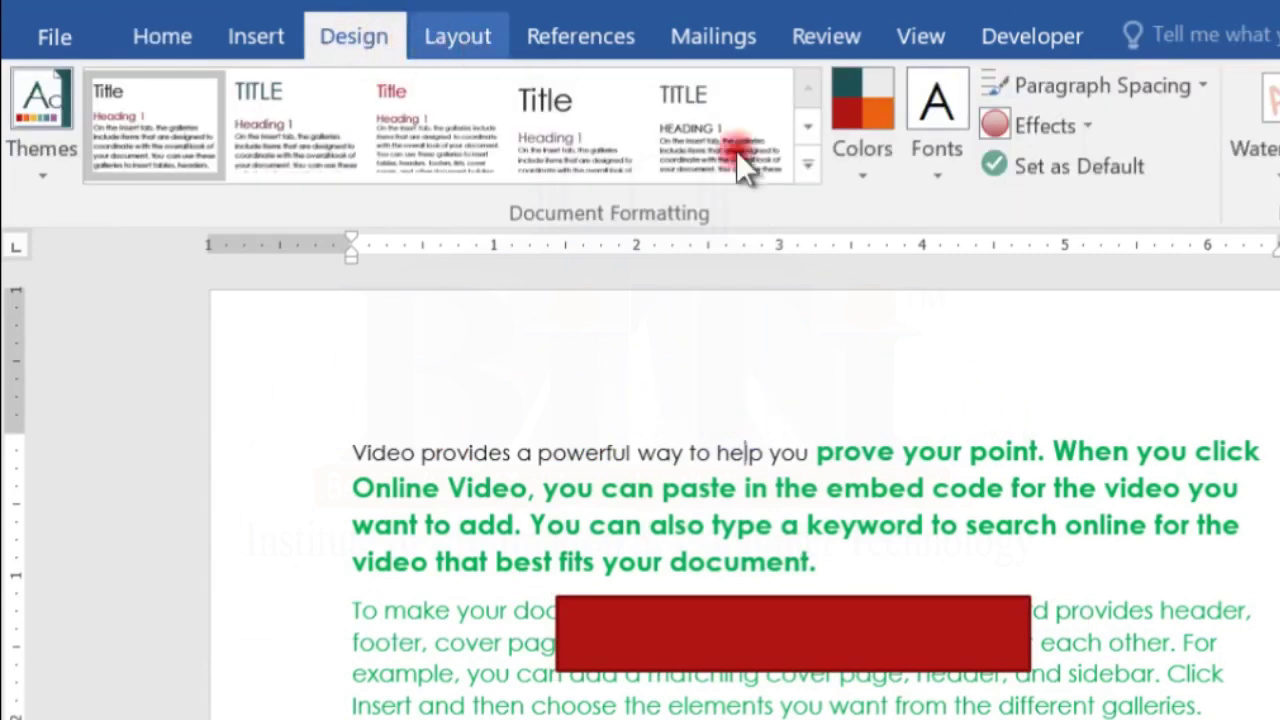
click(804, 166)
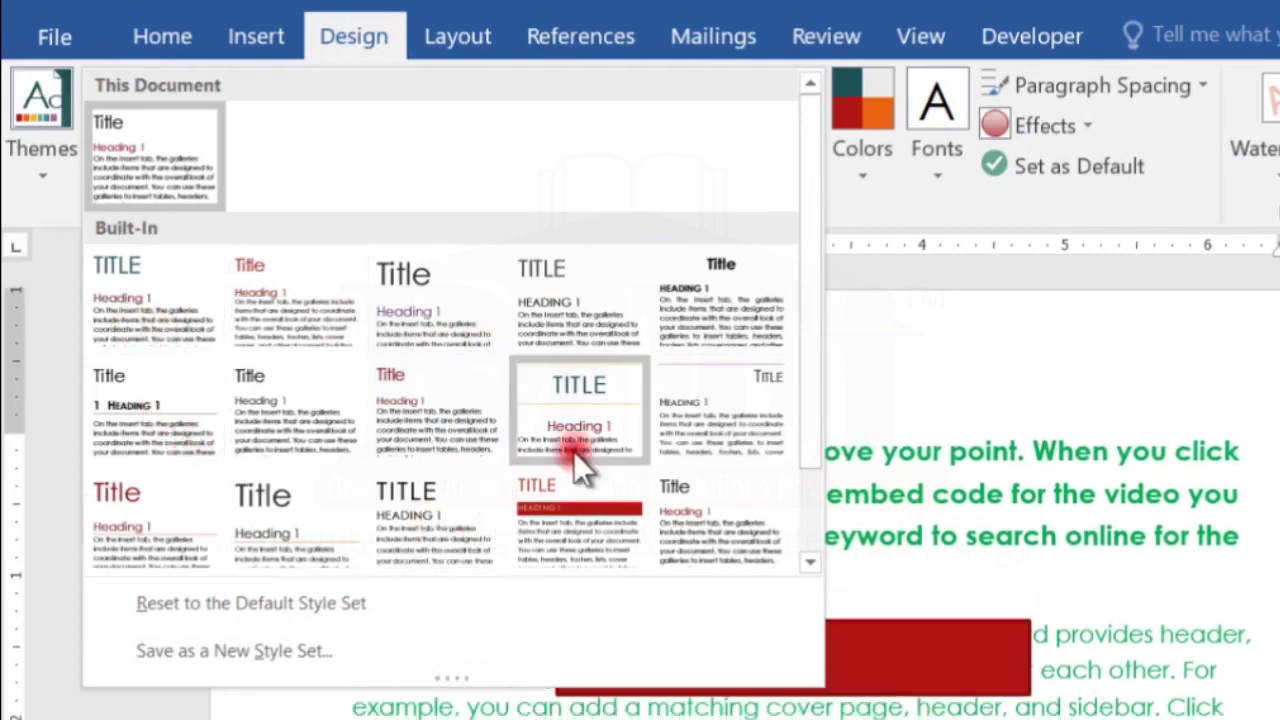
click(968, 178)
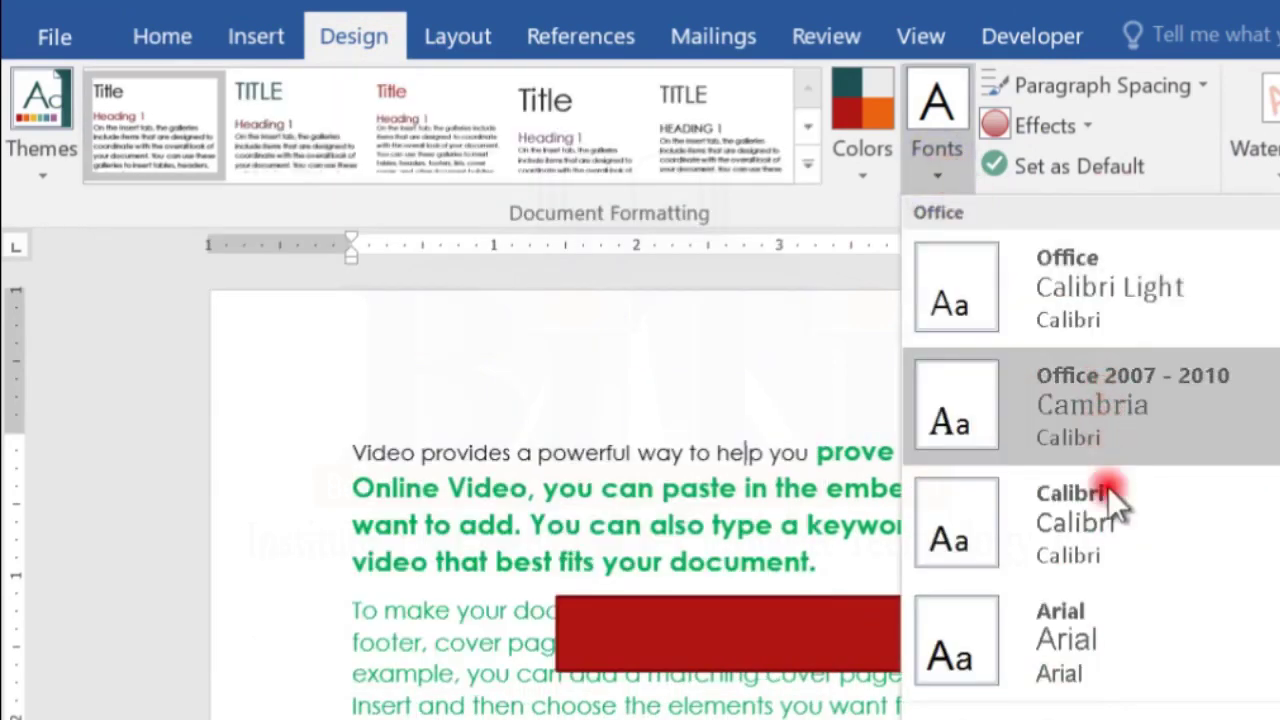
scroll(1115, 530, down, 8)
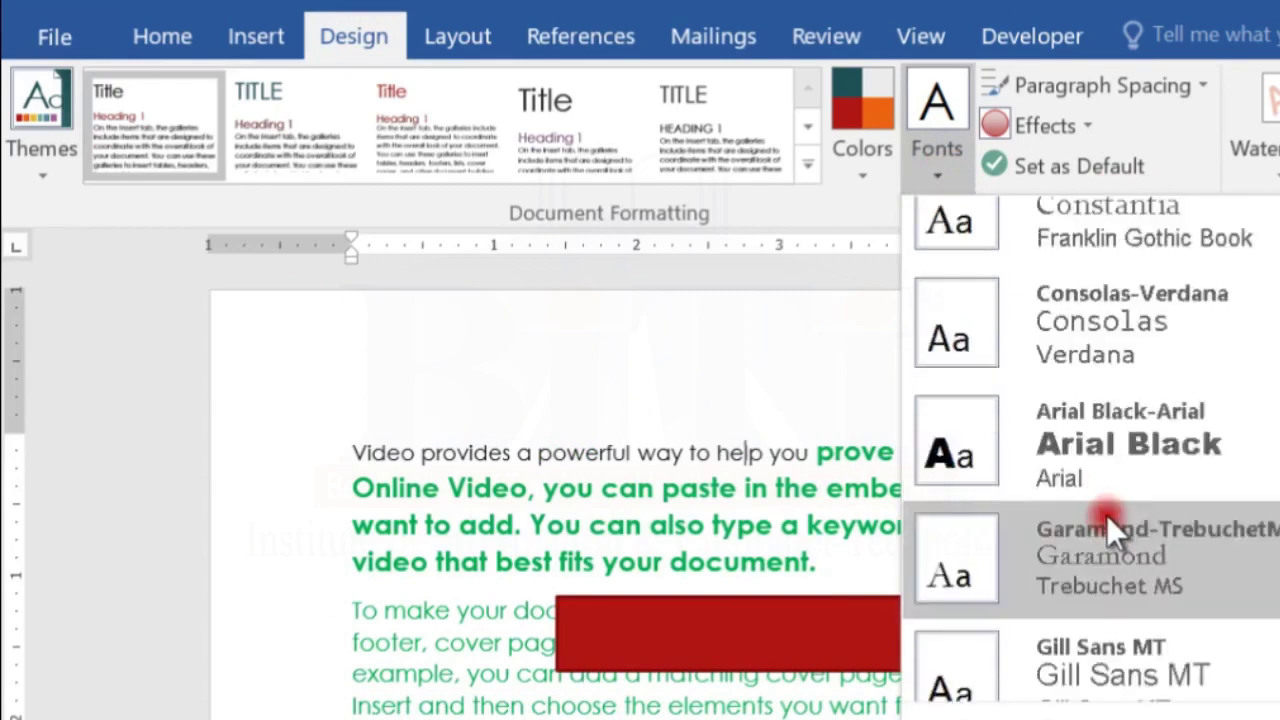
scroll(1106, 515, down, 2)
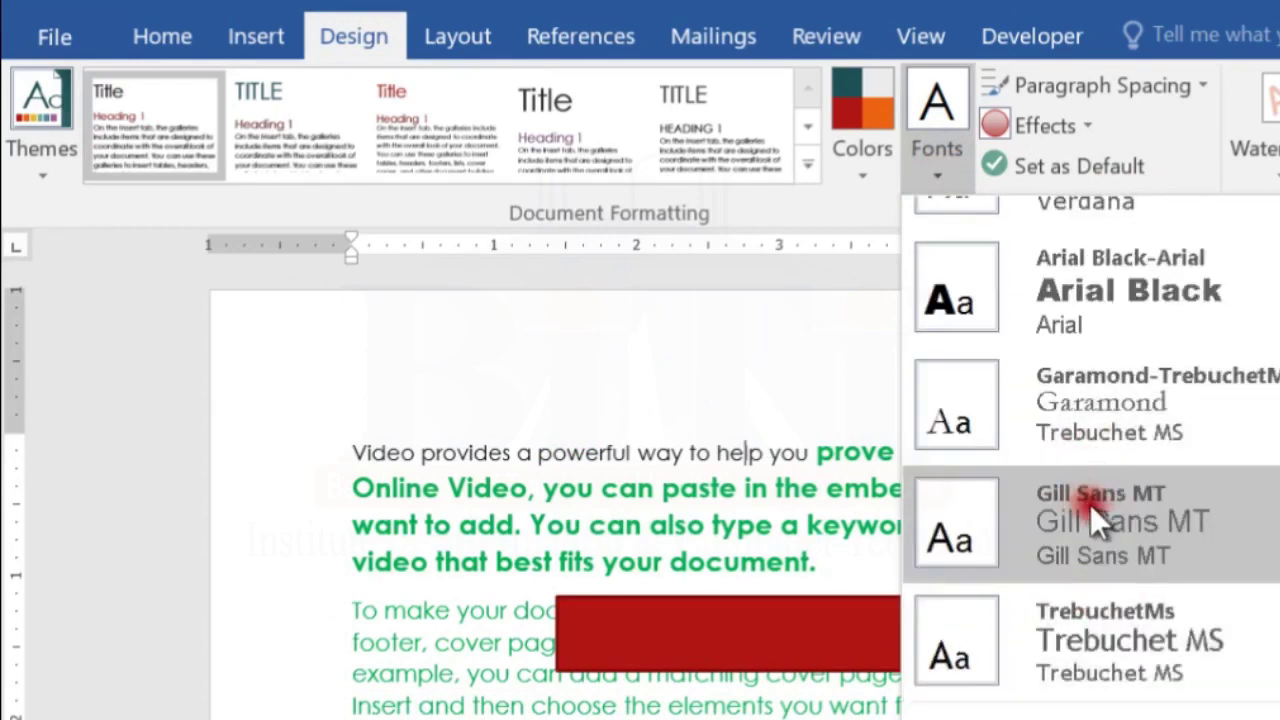
scroll(1095, 508, up, 10)
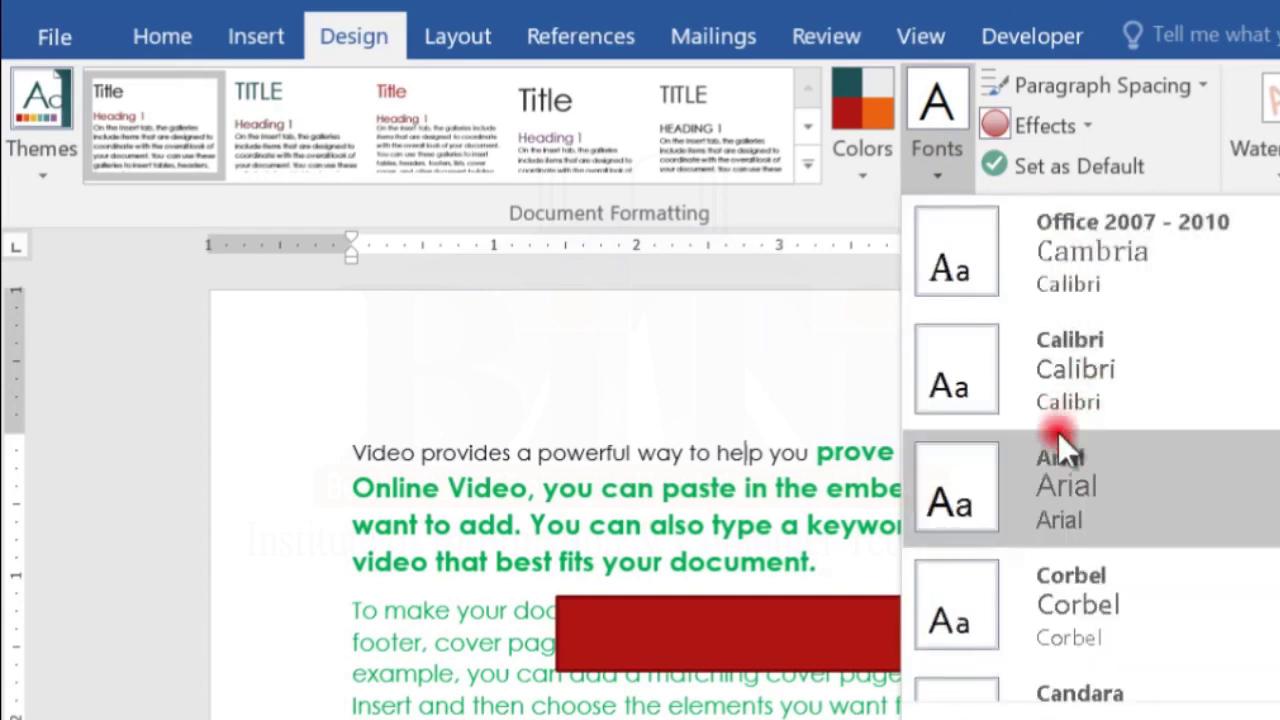
click(1057, 523)
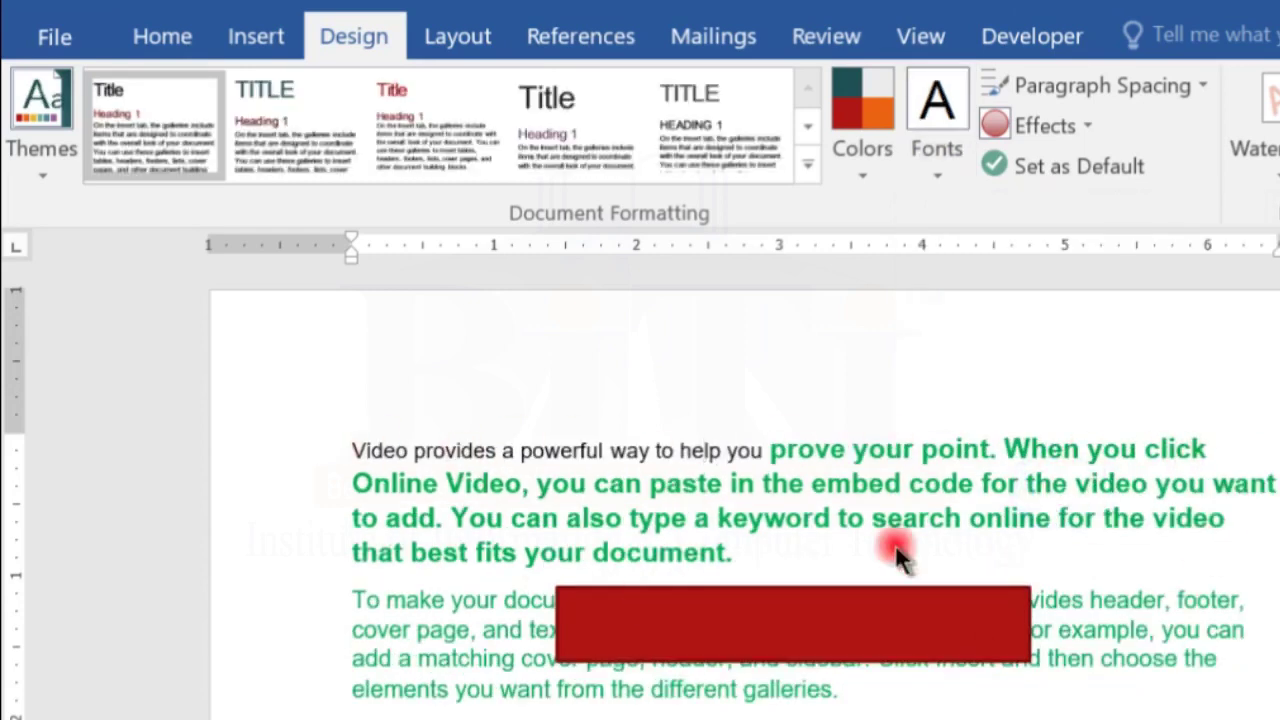
Check the body font used at the words "help you" in the first paragraph and the theme's current heading and body fonts.
click(752, 450)
click(163, 36)
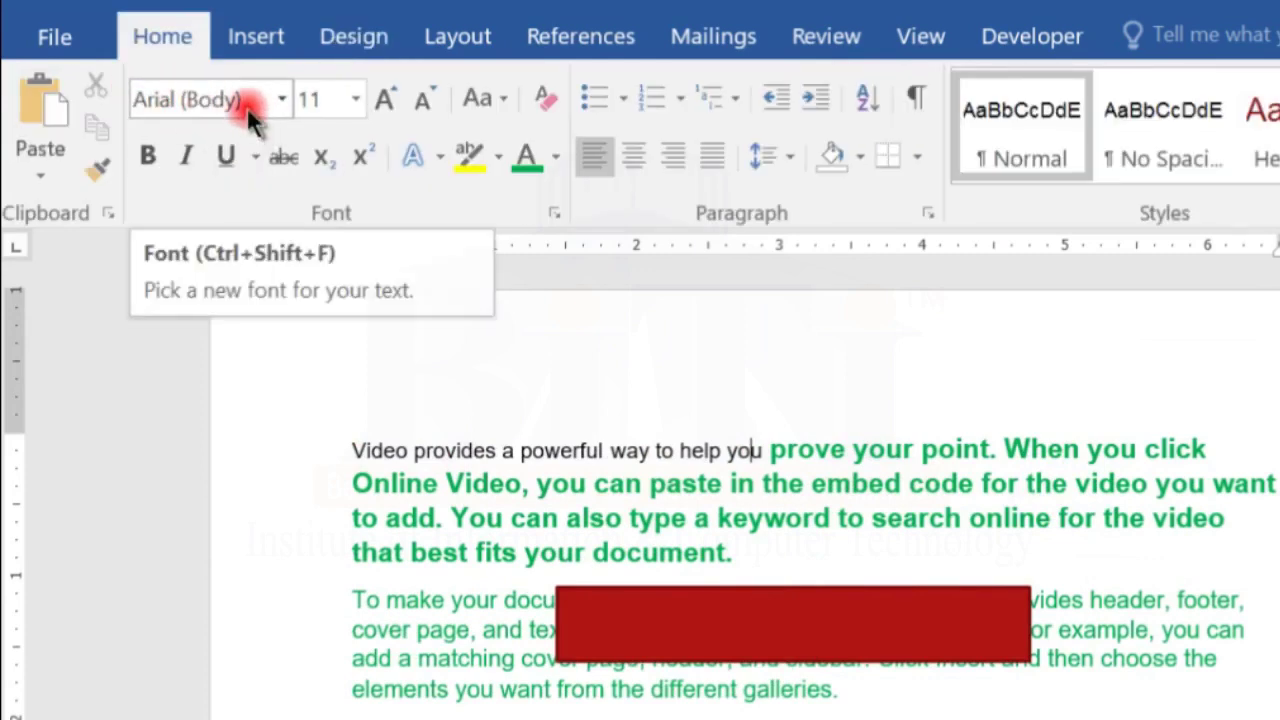
click(354, 37)
click(33, 170)
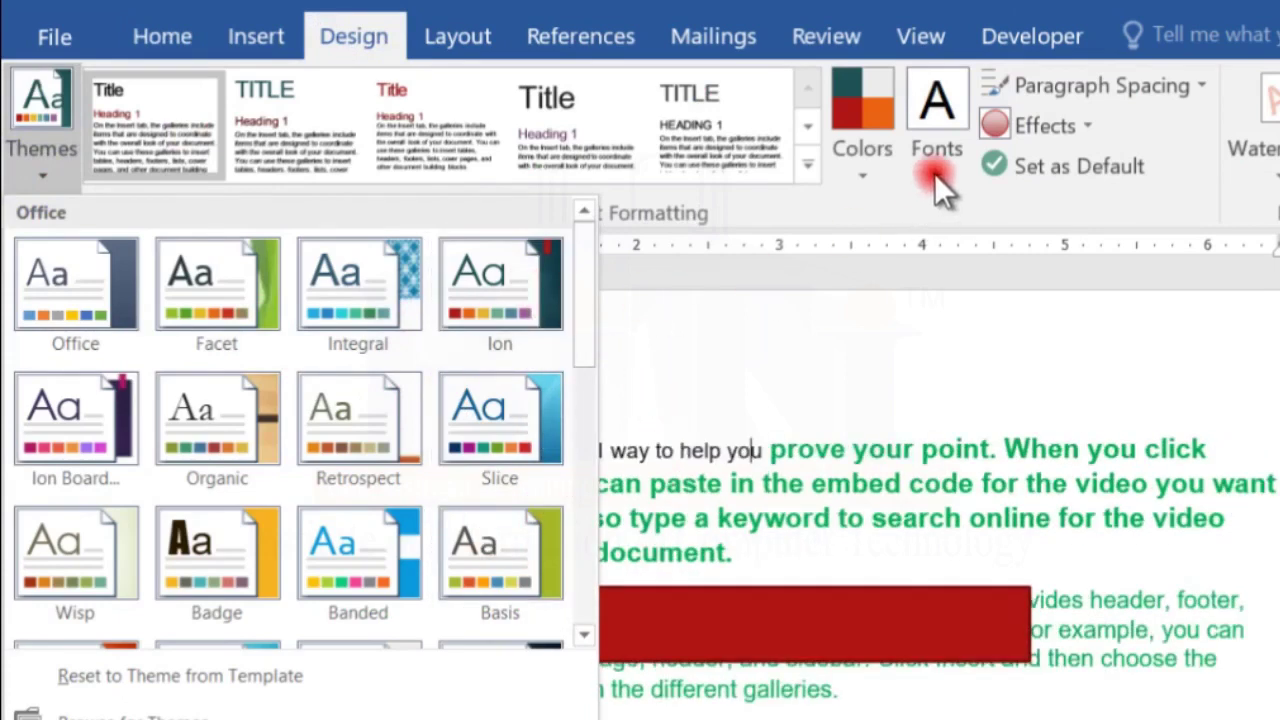
click(934, 173)
click(936, 171)
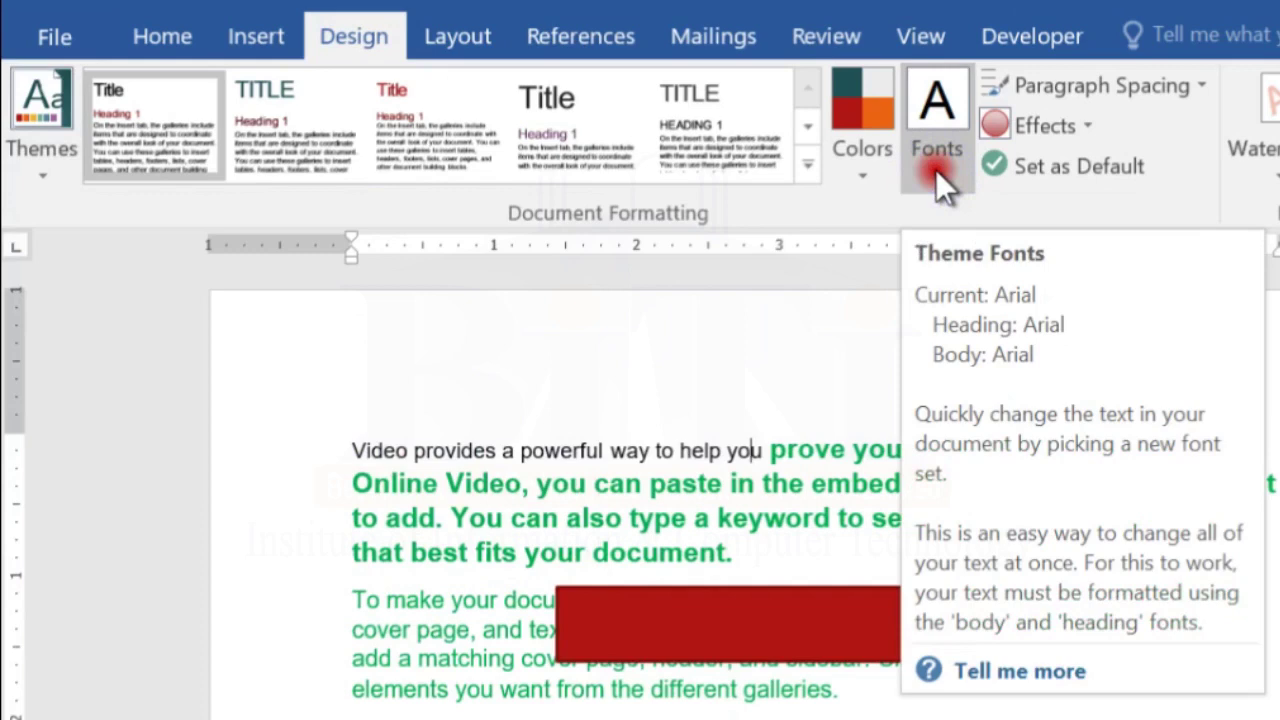
click(937, 167)
click(940, 167)
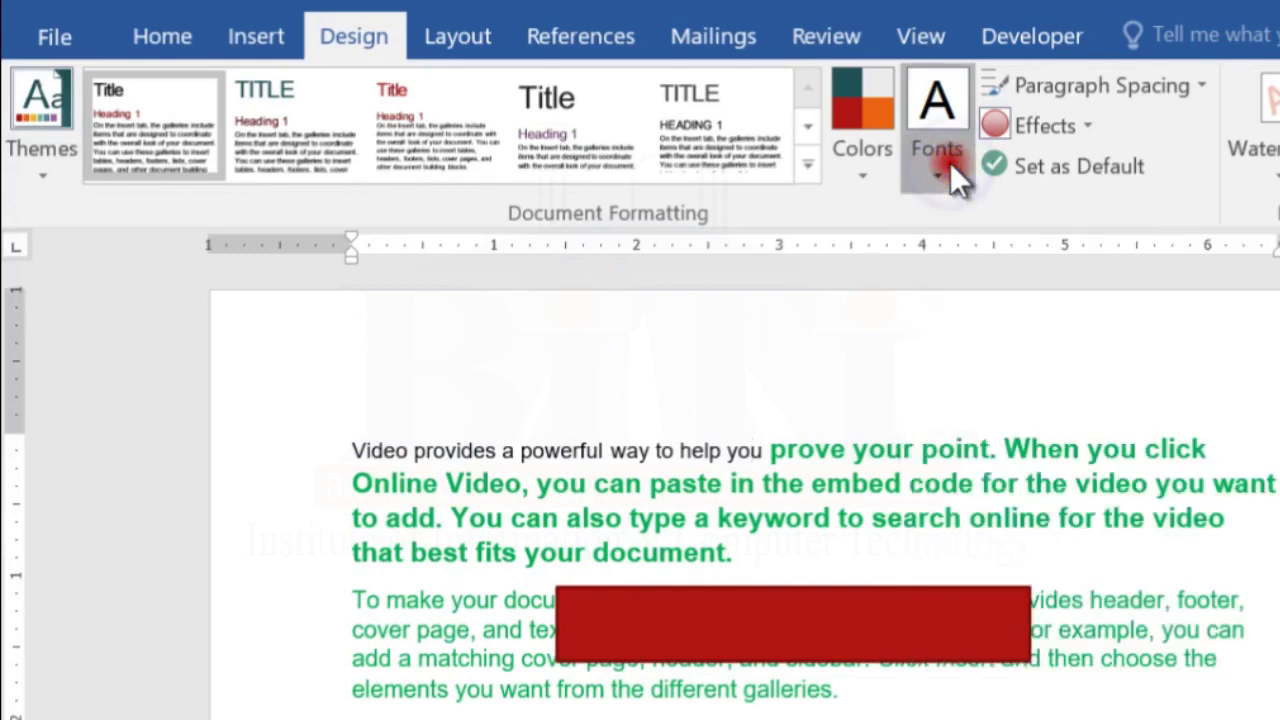
Apply the Violet theme colors to the document and examine the theme colors in the font color palette.
click(871, 175)
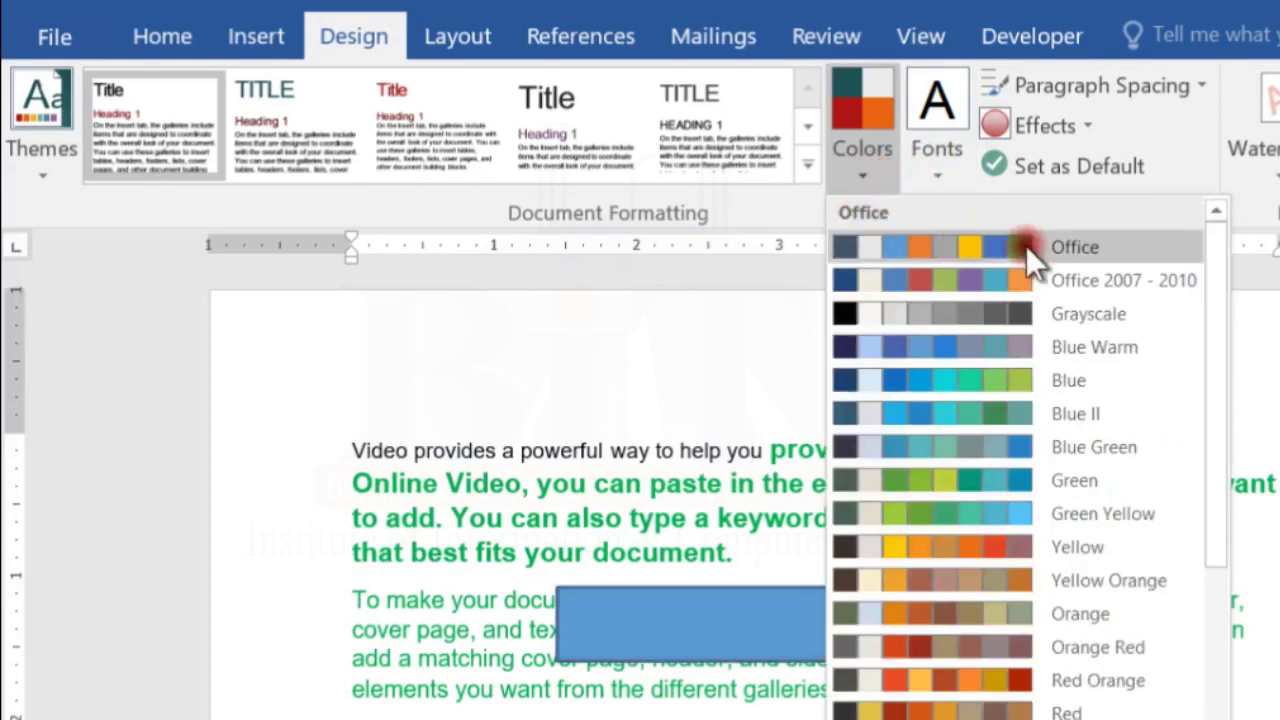
scroll(1050, 490, down, 3)
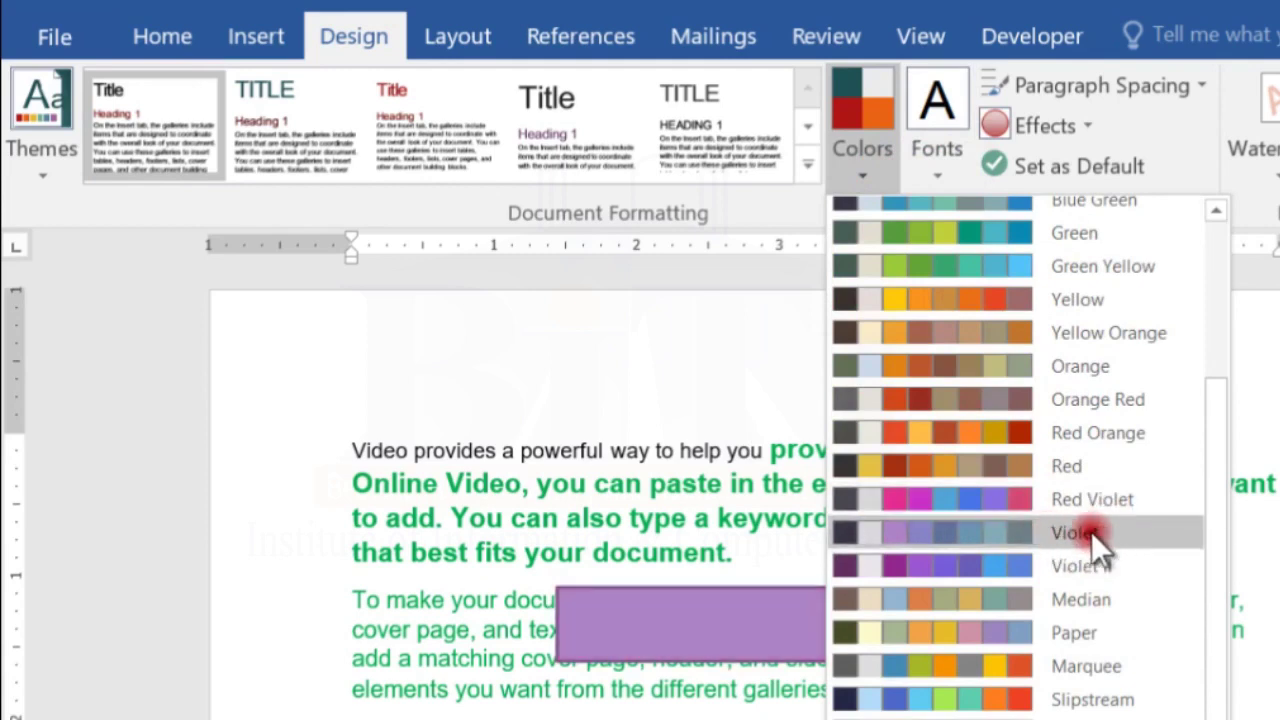
click(1091, 532)
click(162, 36)
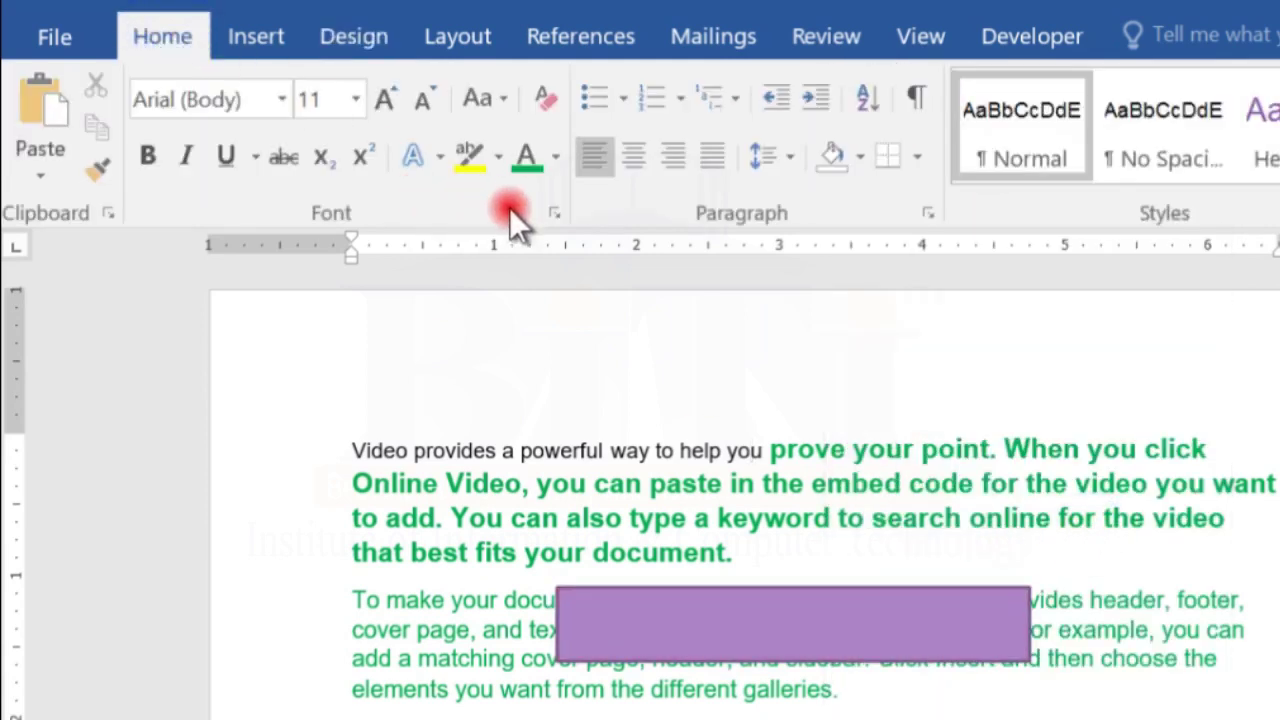
click(556, 157)
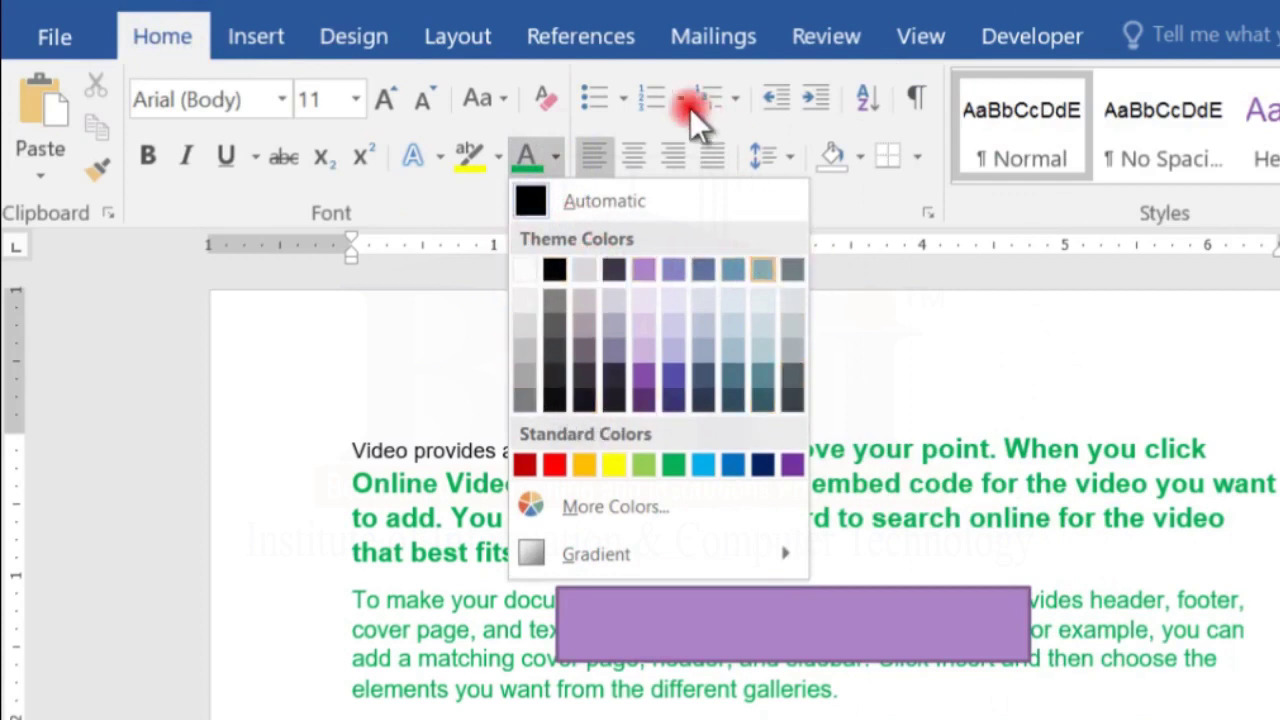
Change the theme colors to Green Yellow and examine the theme colors in the font color palette.
click(365, 36)
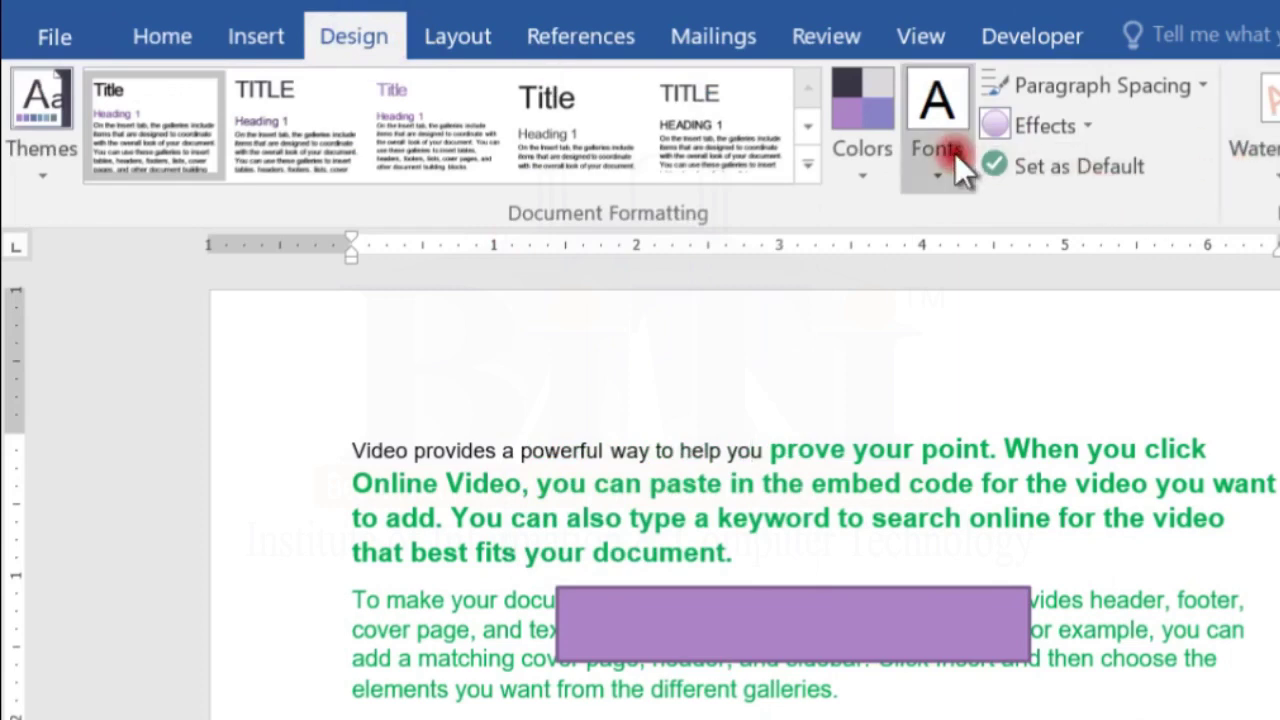
click(876, 173)
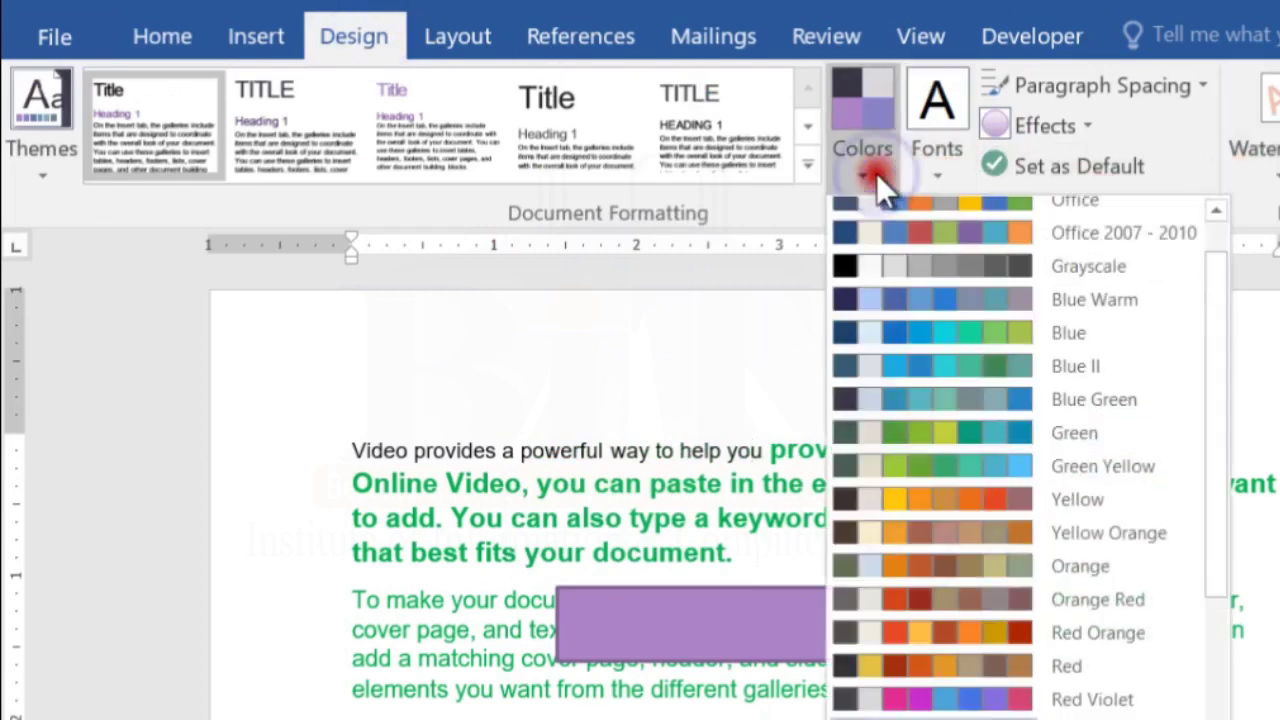
click(1075, 470)
click(162, 36)
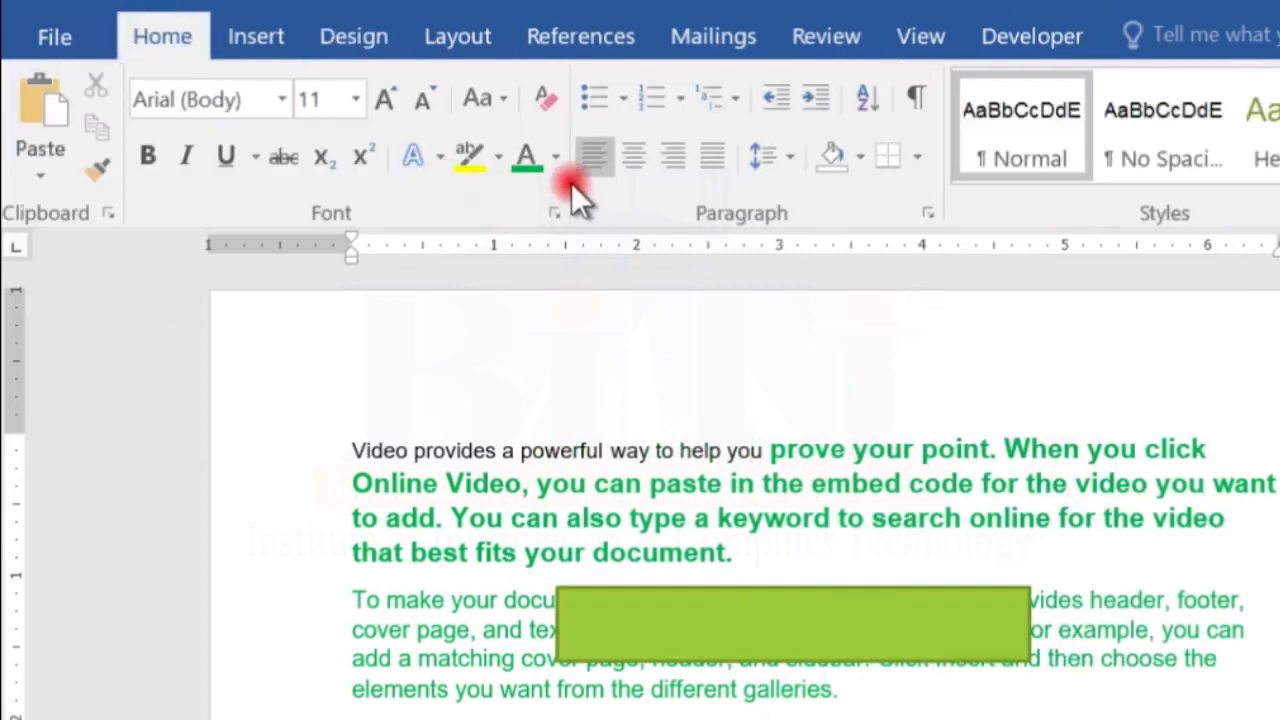
click(557, 156)
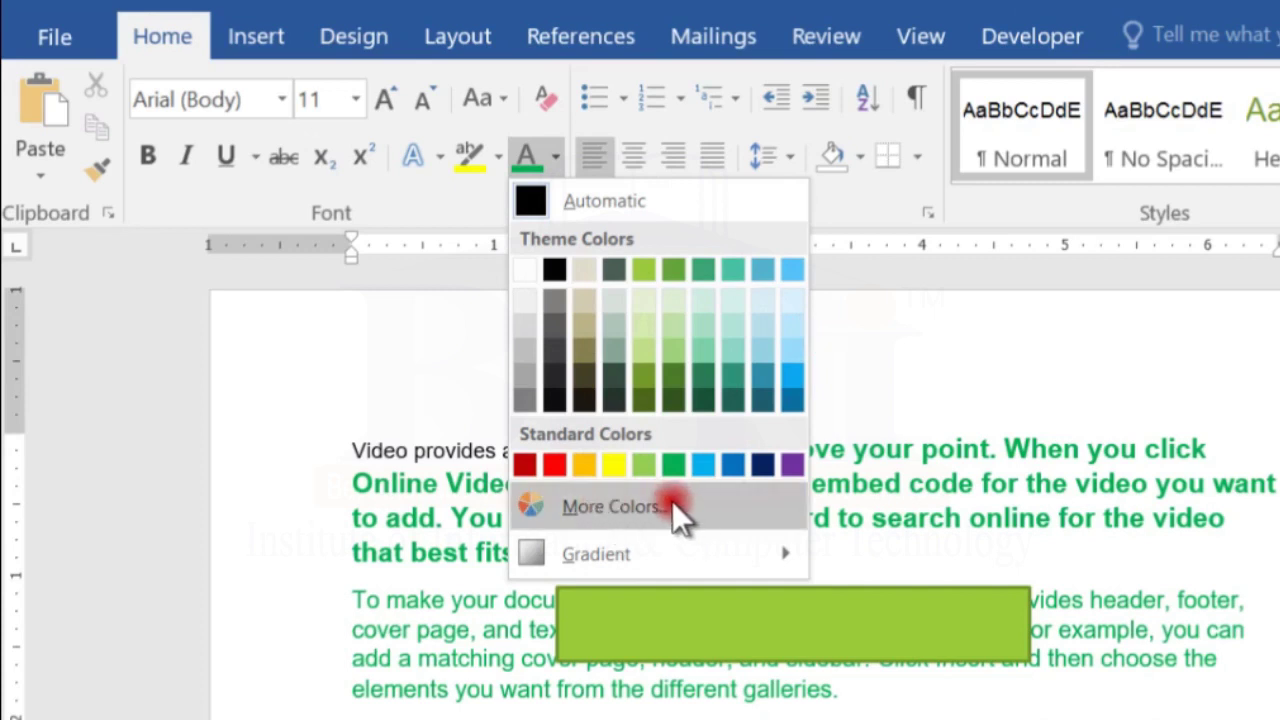
Examine the paragraph spacing presets, select the first paragraph, and apply the Open spacing.
click(353, 36)
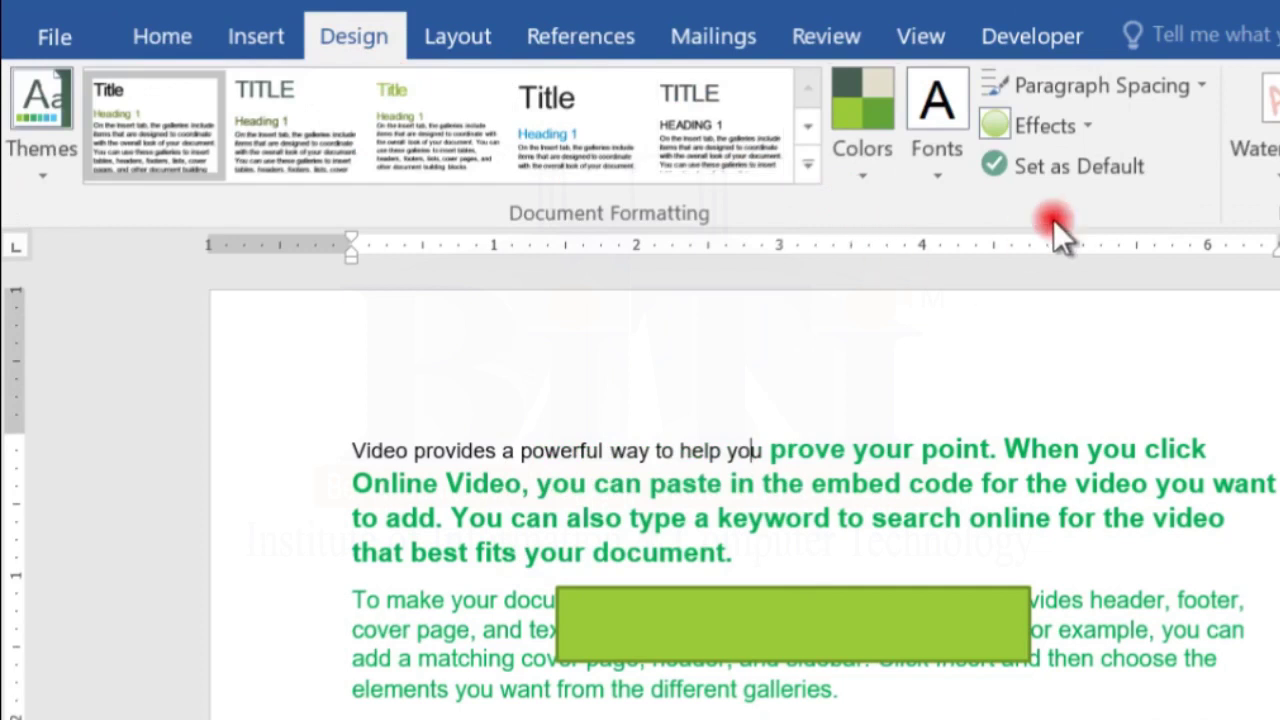
click(1195, 88)
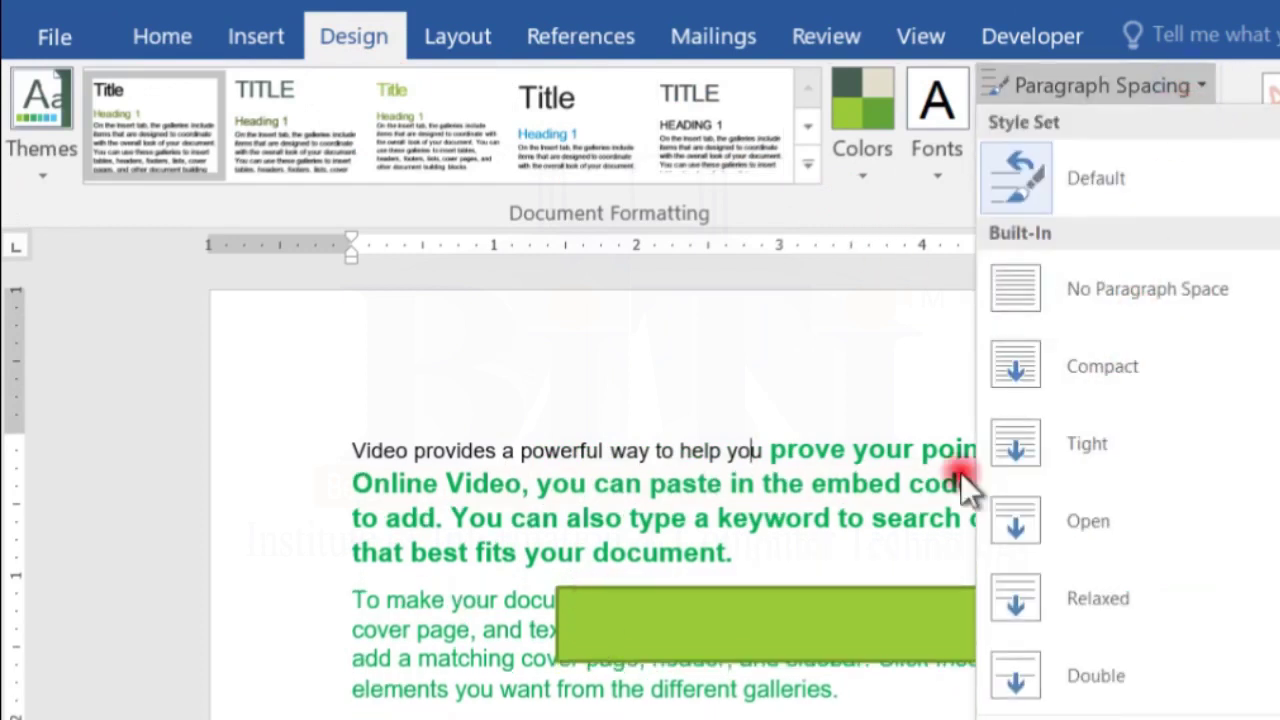
click(1008, 598)
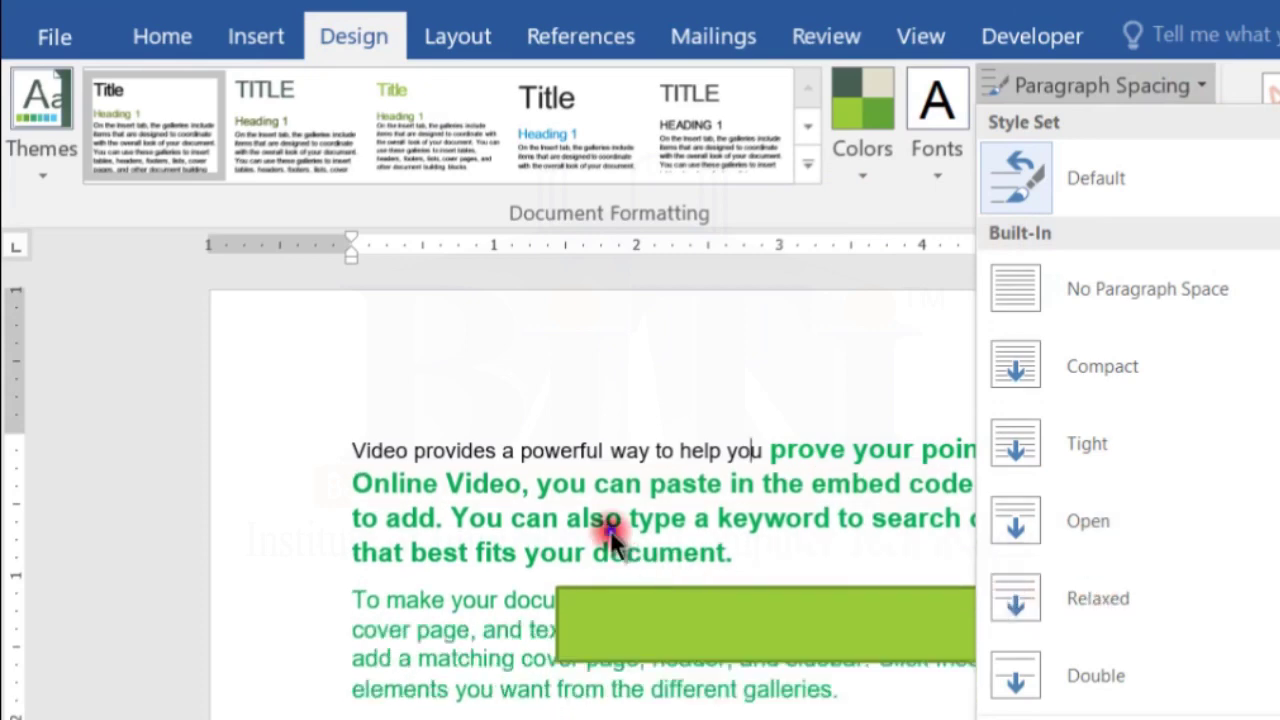
click(868, 450)
double_click(315, 430)
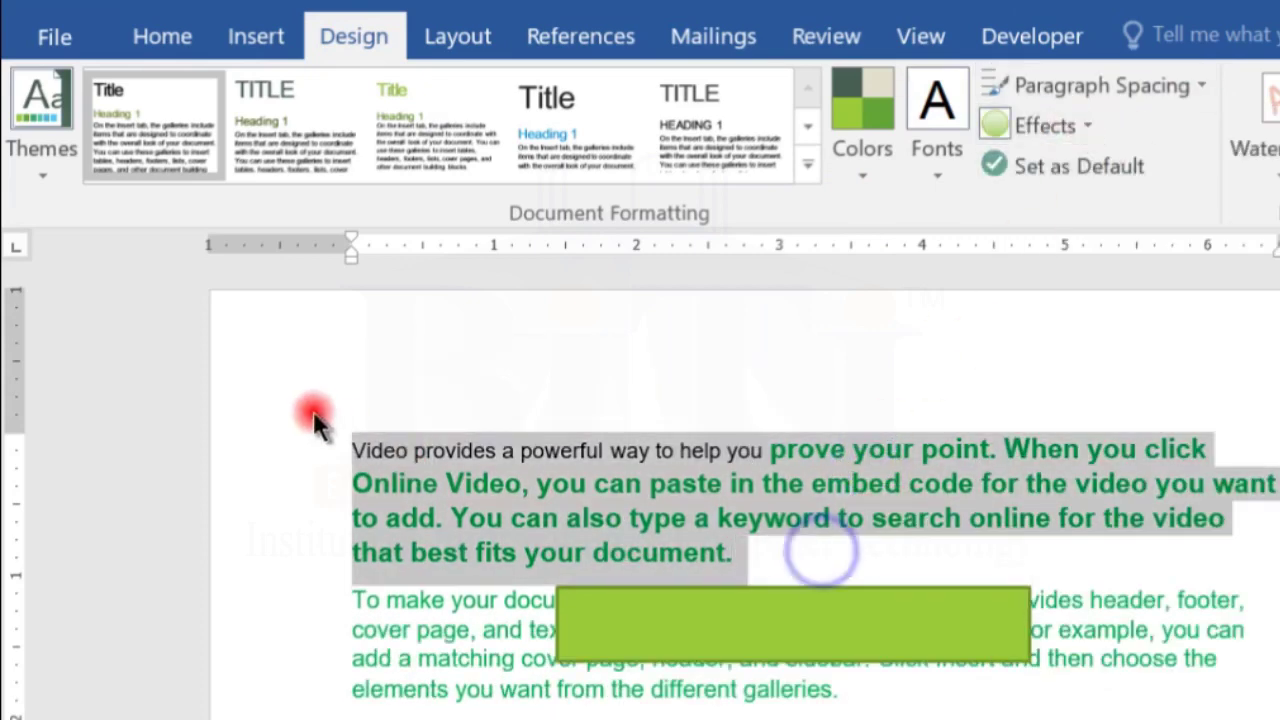
click(1144, 82)
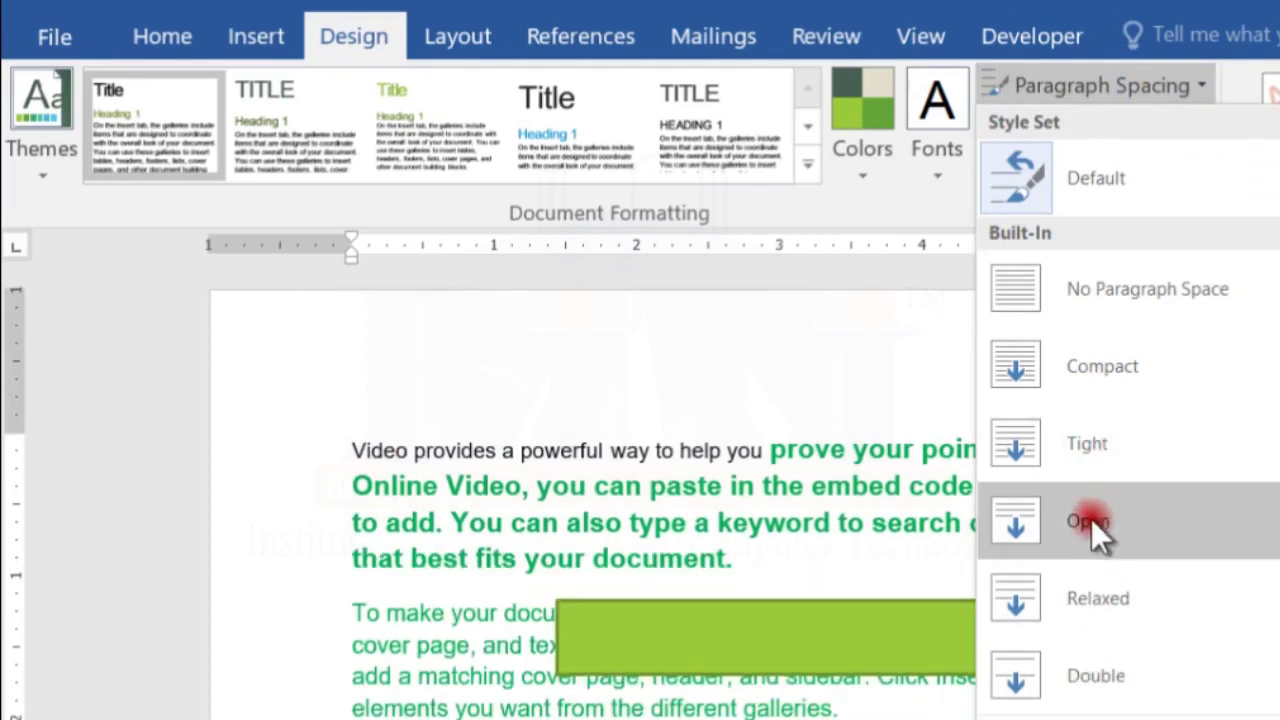
click(1064, 522)
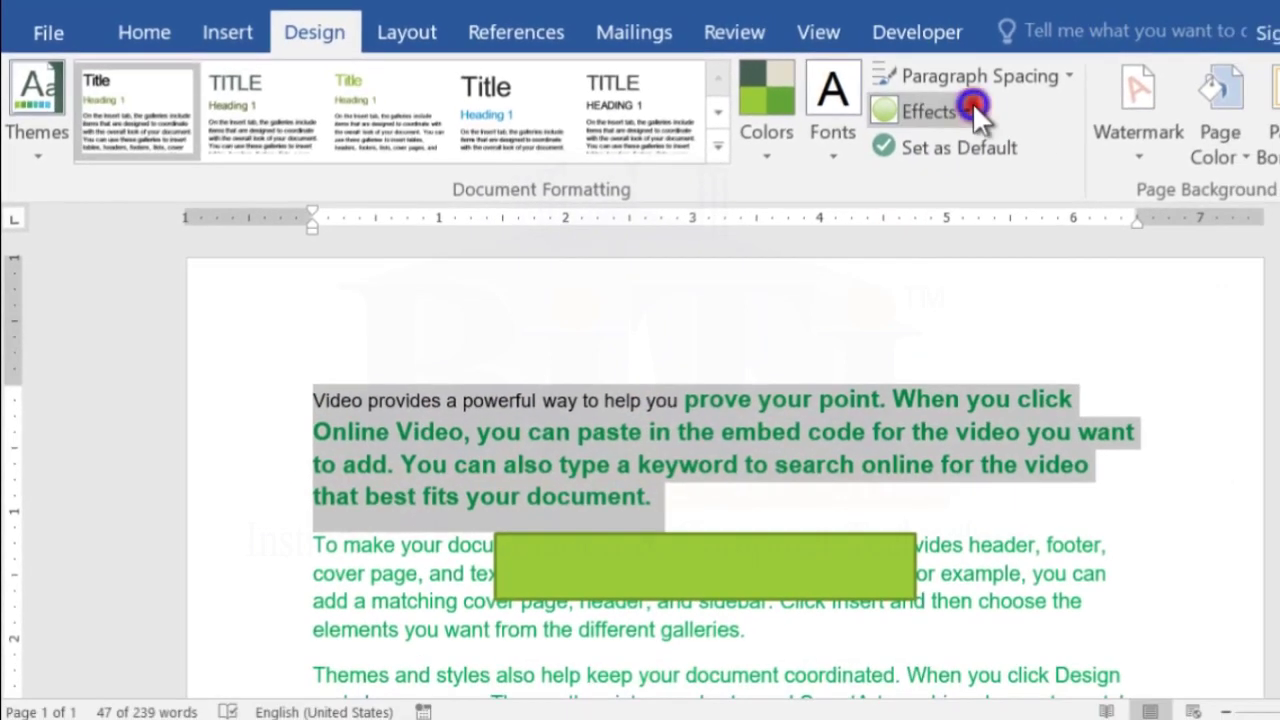
Apply the Grunge Texture theme effects and give the rectangle the lime green textured style from the last row of theme styles.
click(1088, 122)
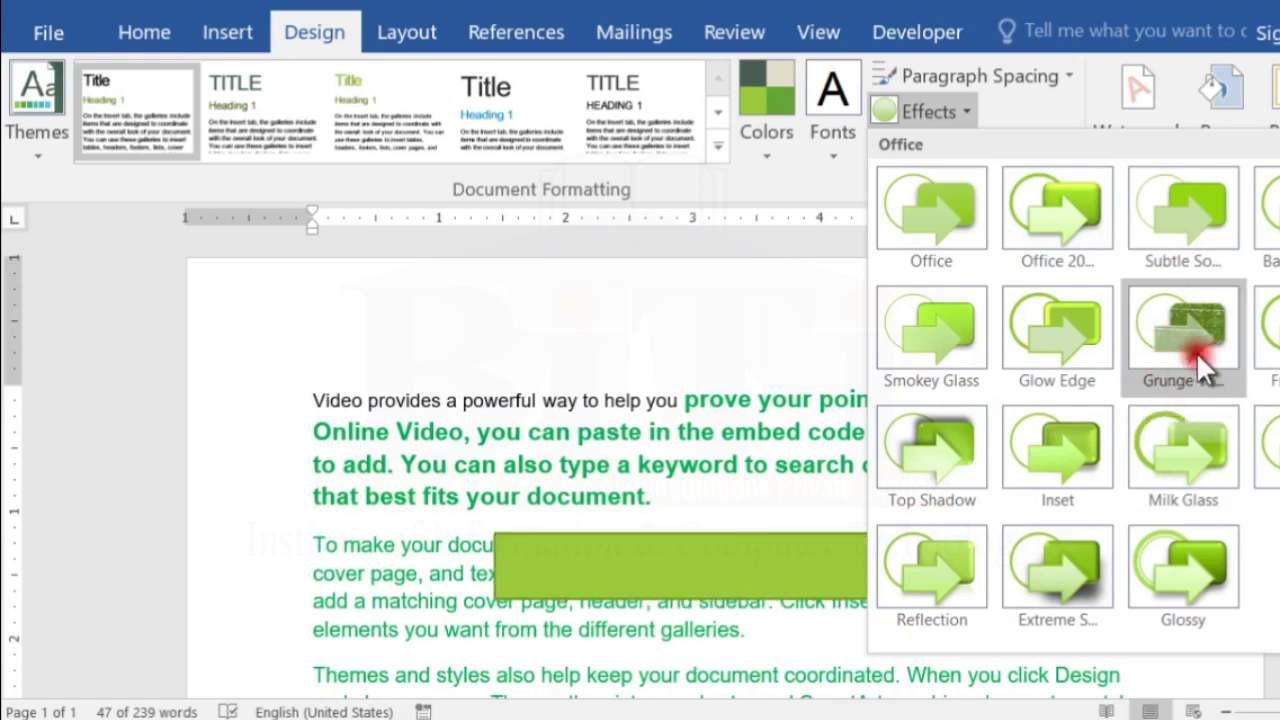
click(1176, 336)
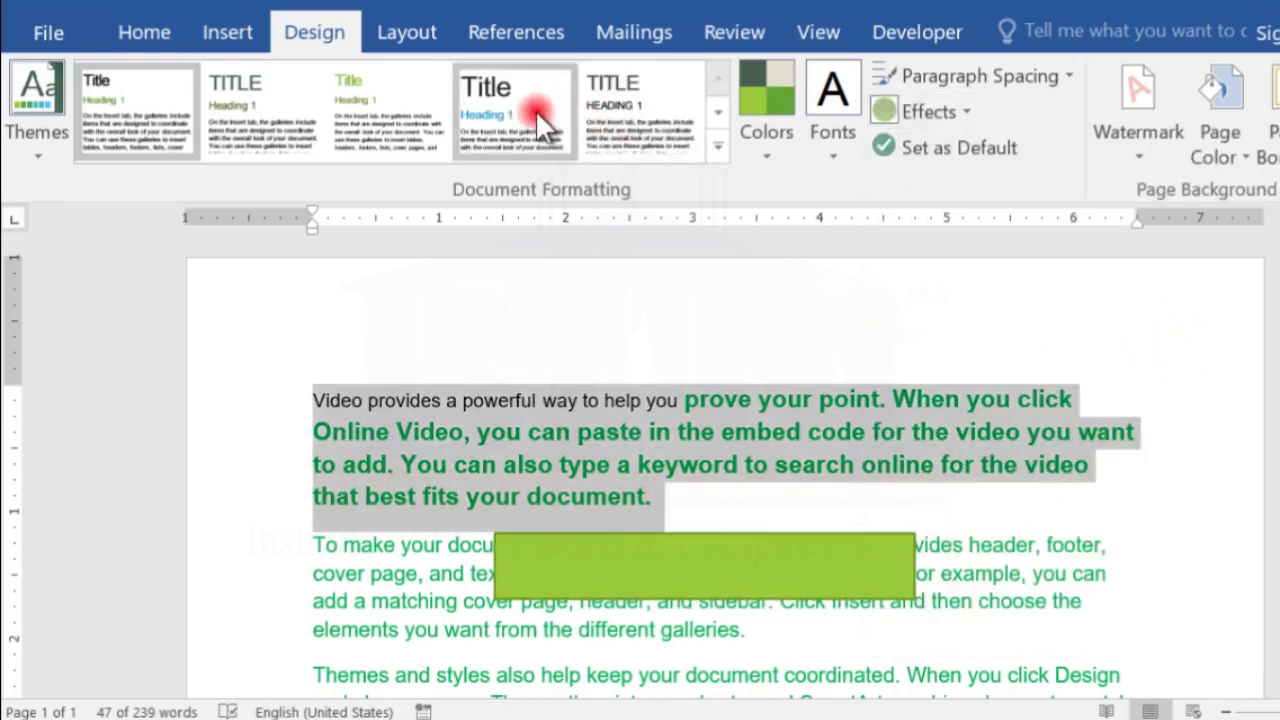
click(684, 578)
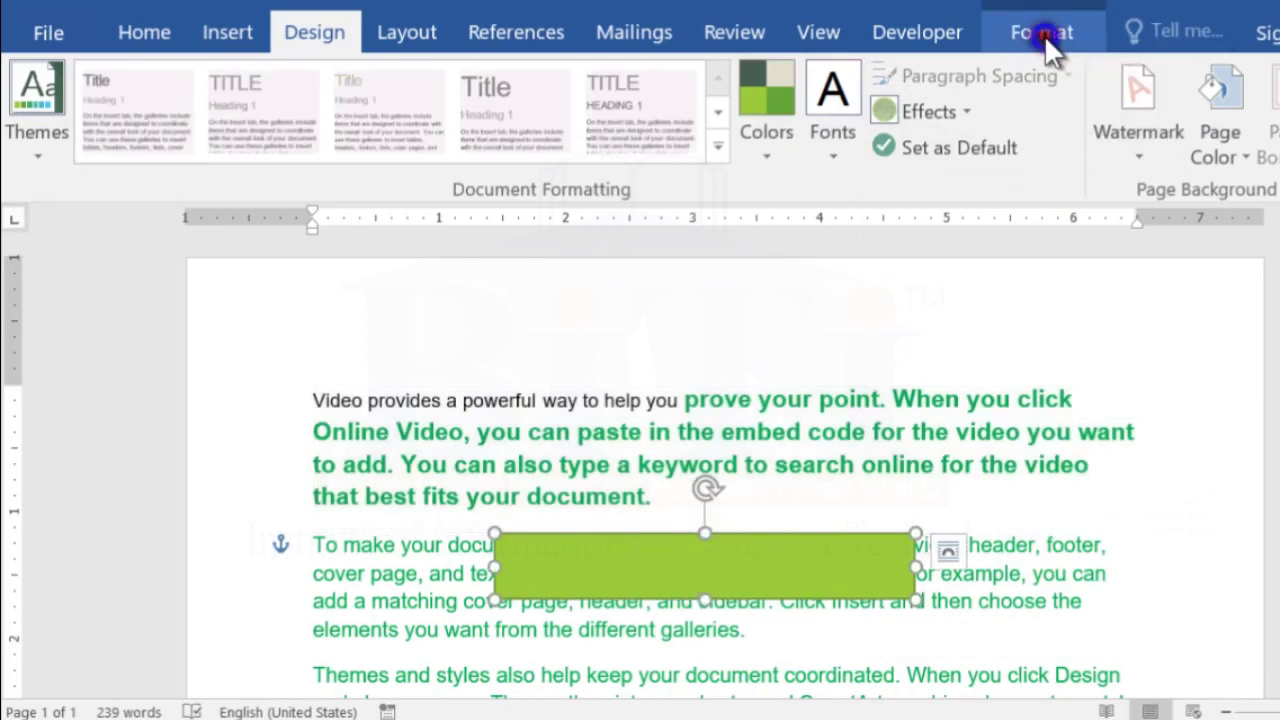
click(1045, 38)
click(437, 157)
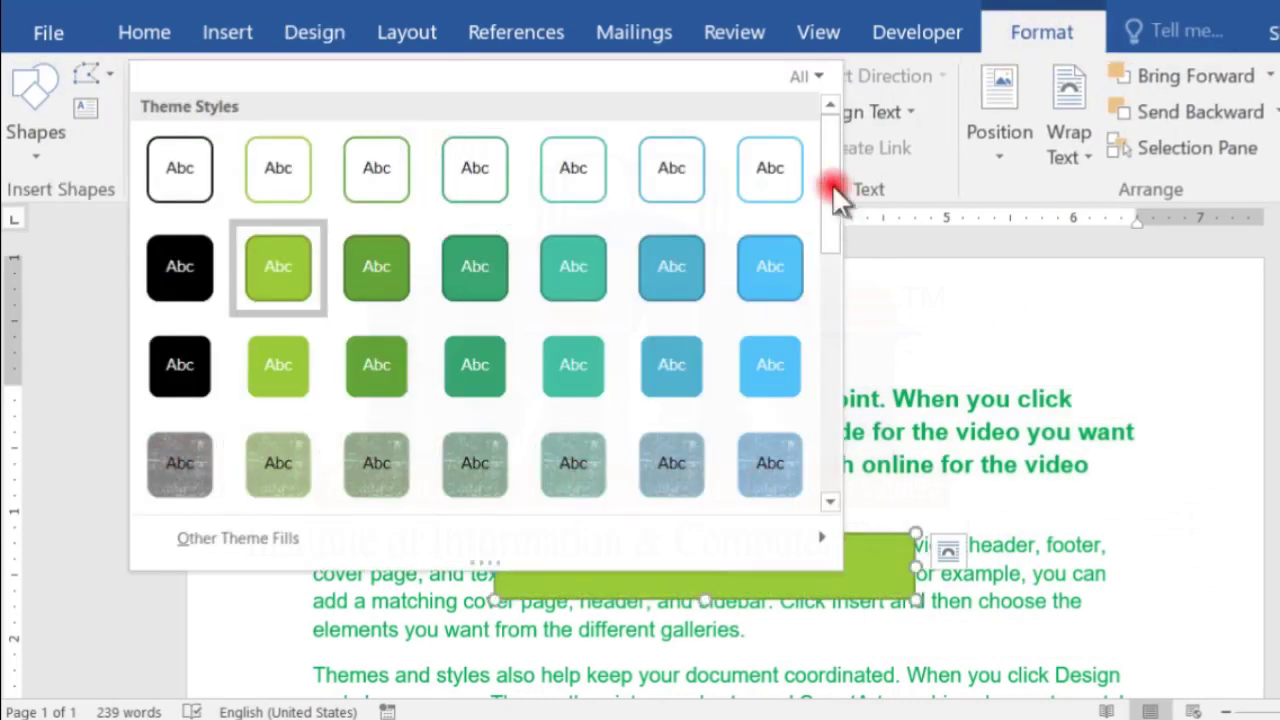
drag(838, 198, 837, 286)
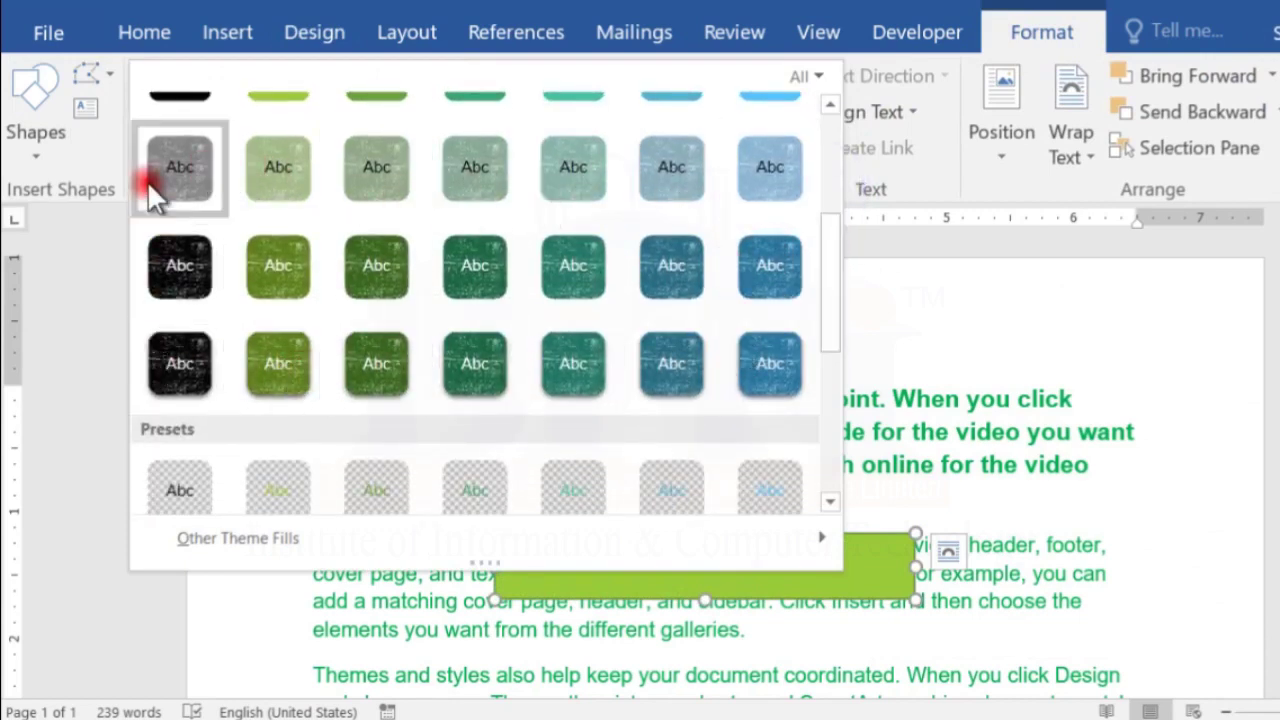
click(269, 355)
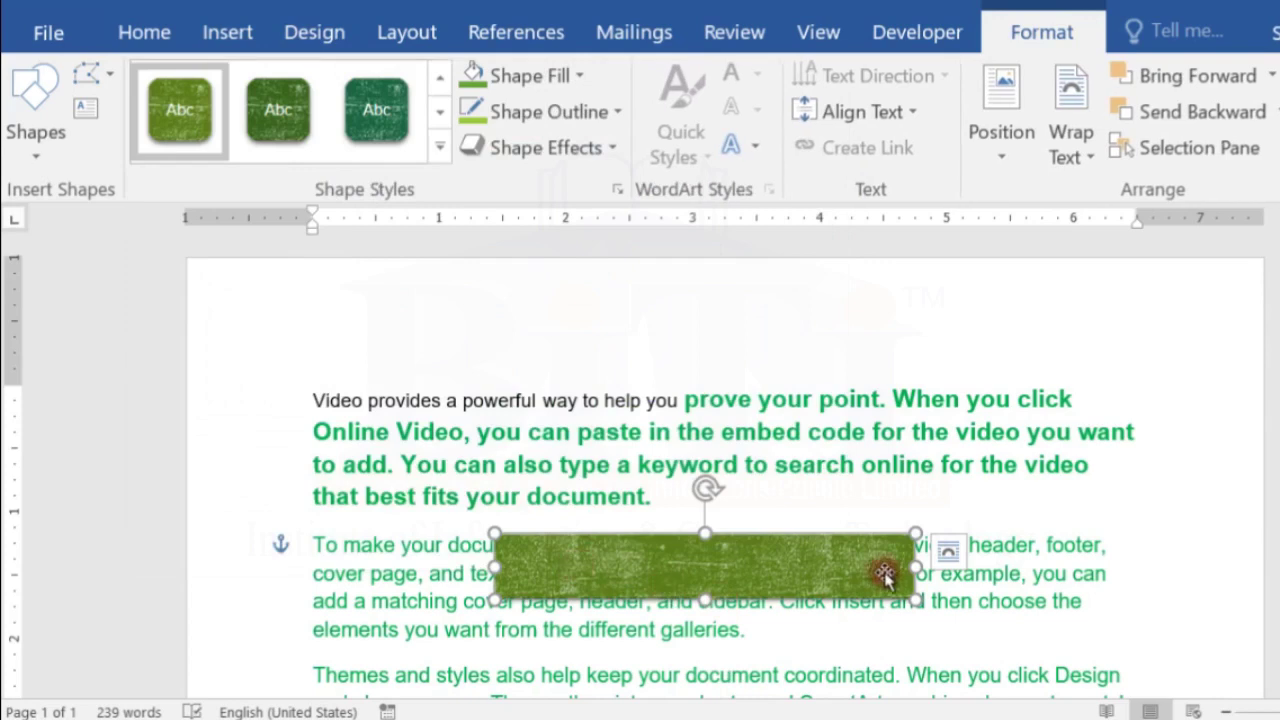
Deselect the rectangle and change the document's theme effects to Top Shadow.
click(619, 468)
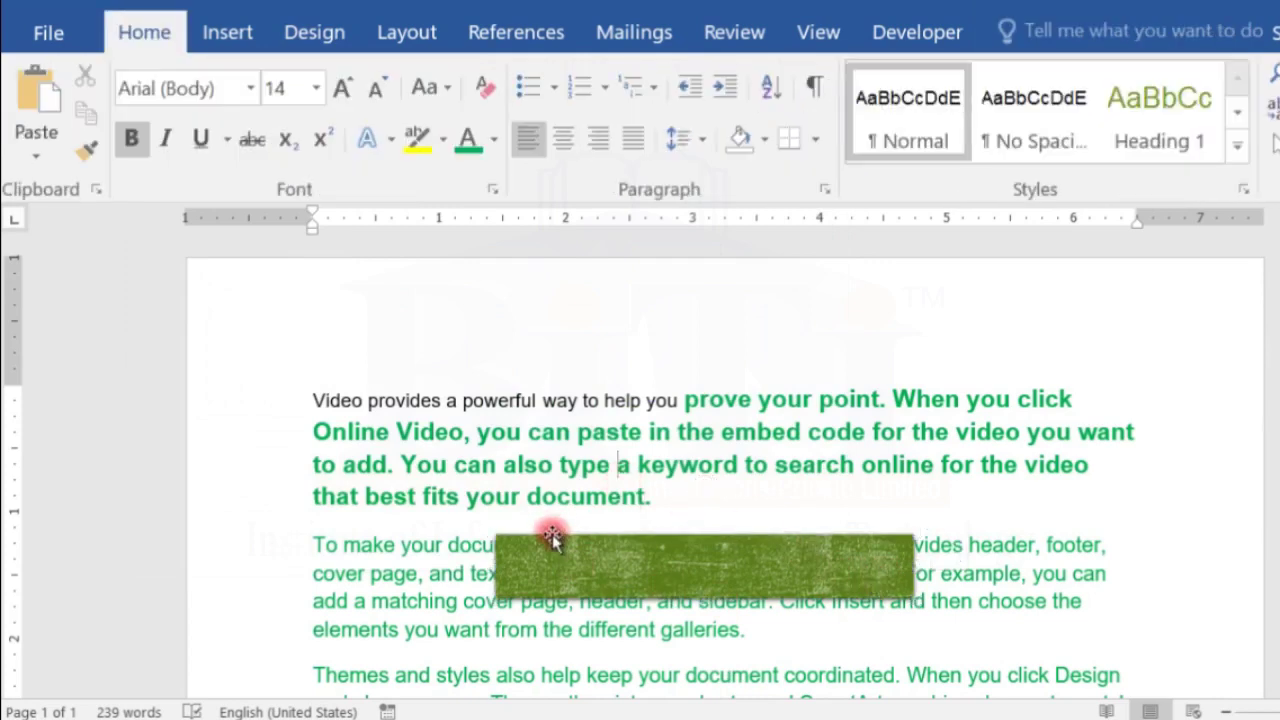
click(310, 28)
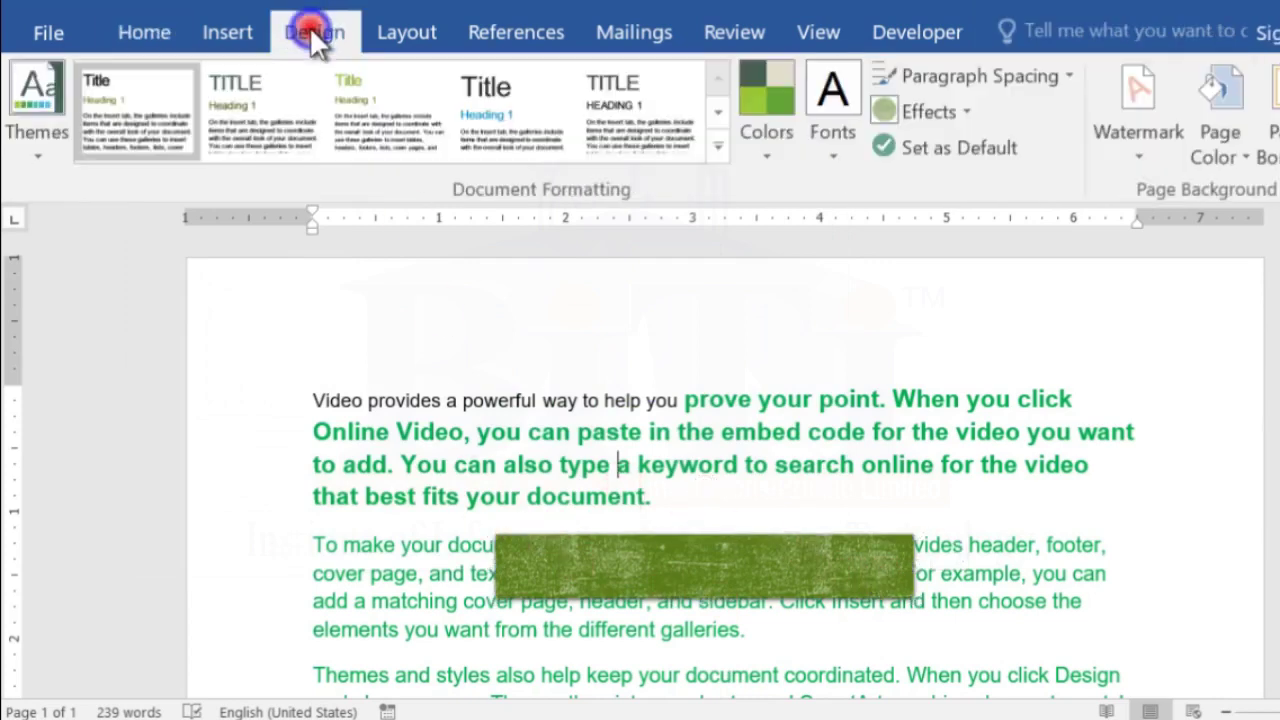
click(947, 108)
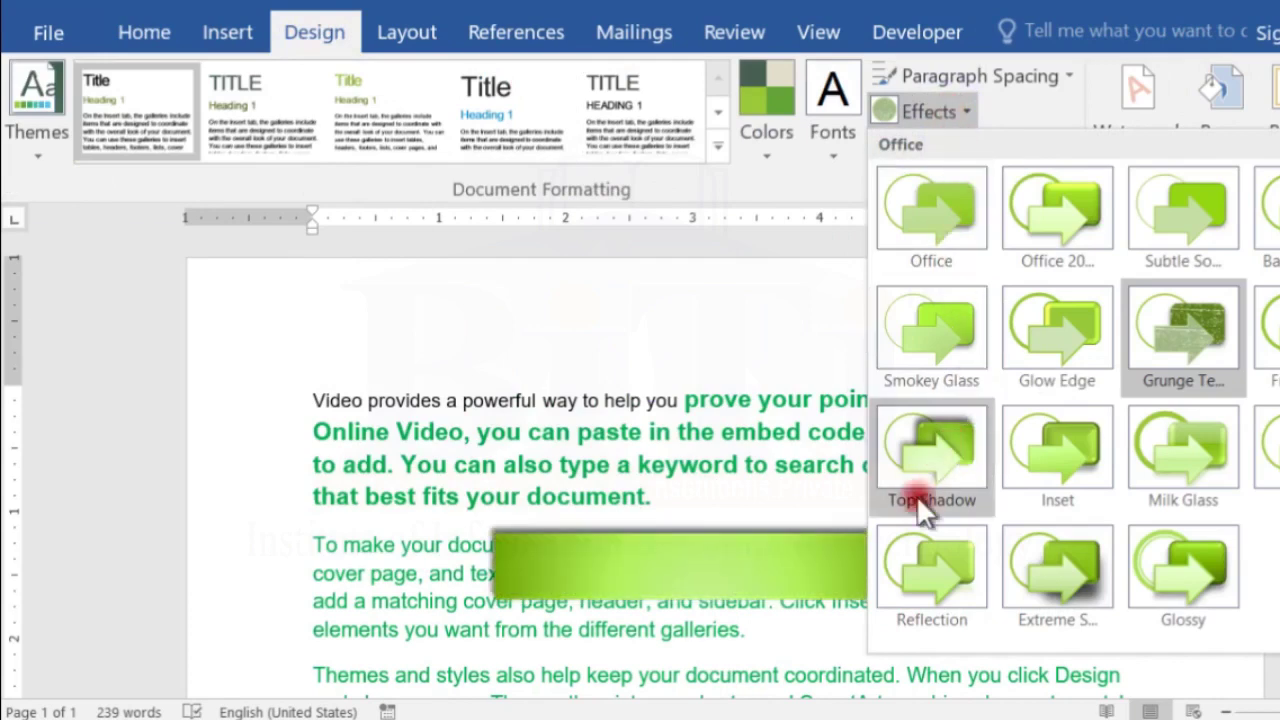
click(944, 453)
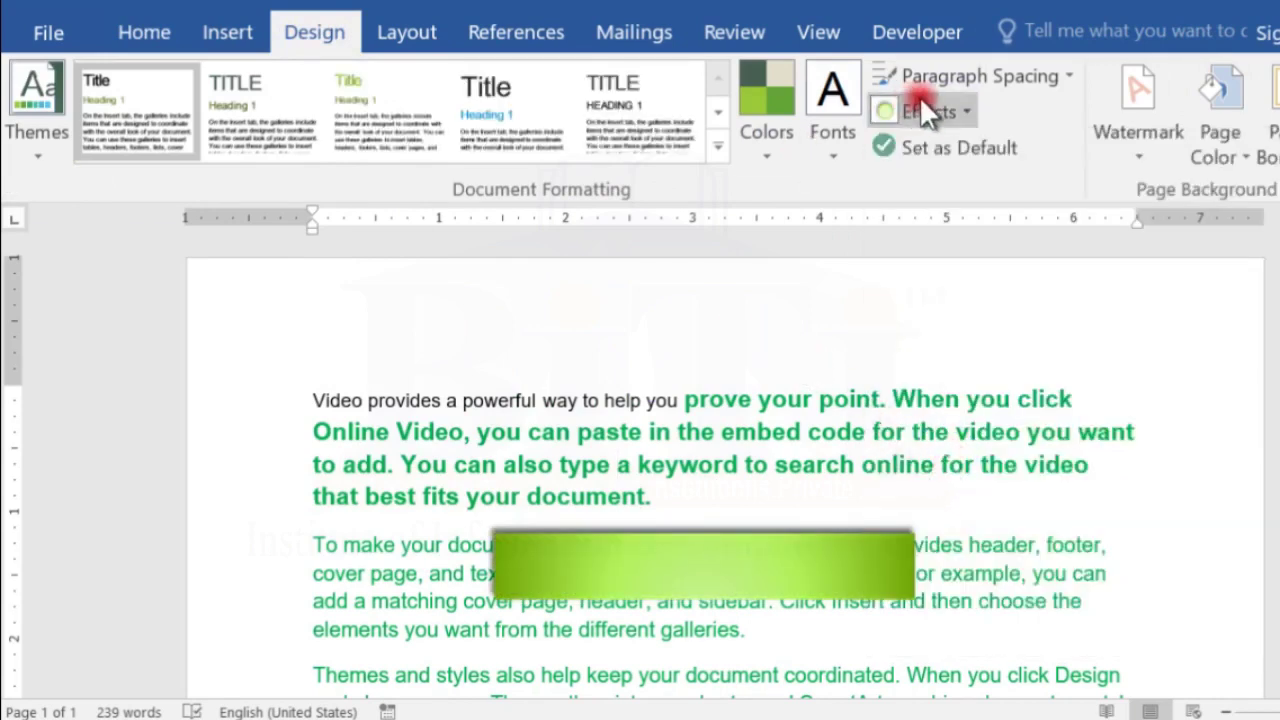
Give the rectangle the blue style with white text from the last row of theme styles and deselect it.
click(705, 575)
click(1043, 38)
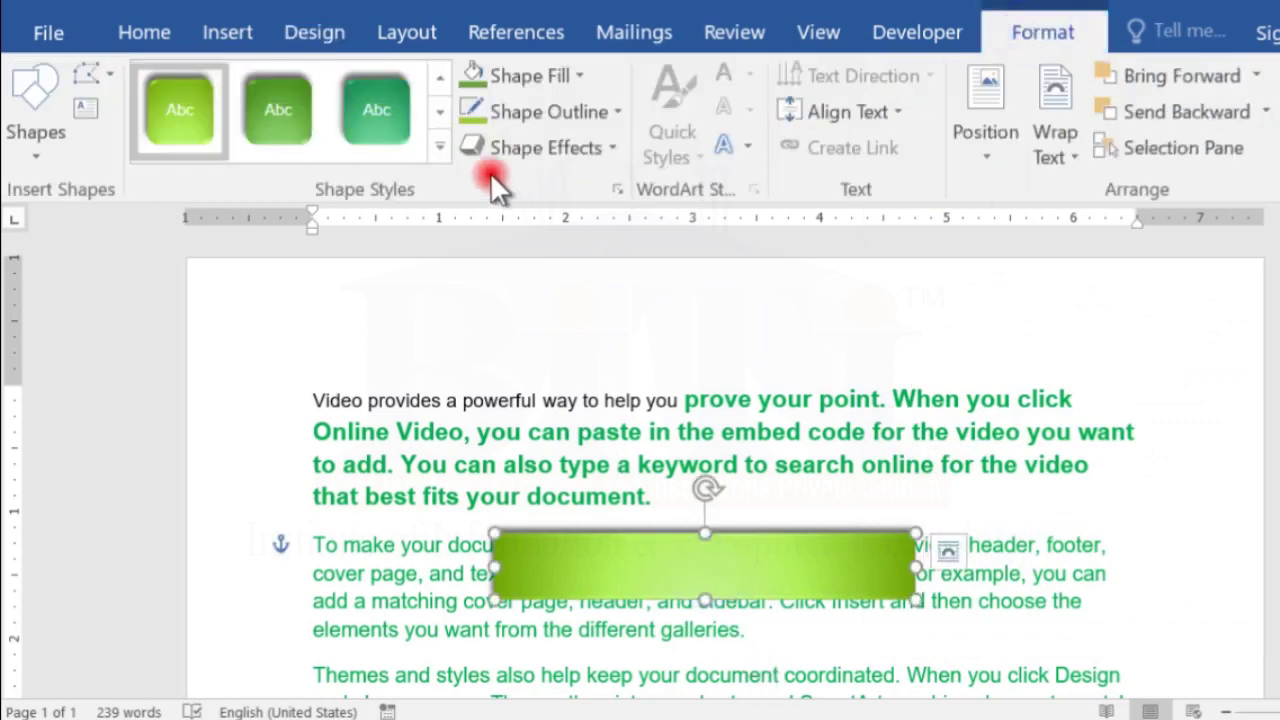
click(440, 148)
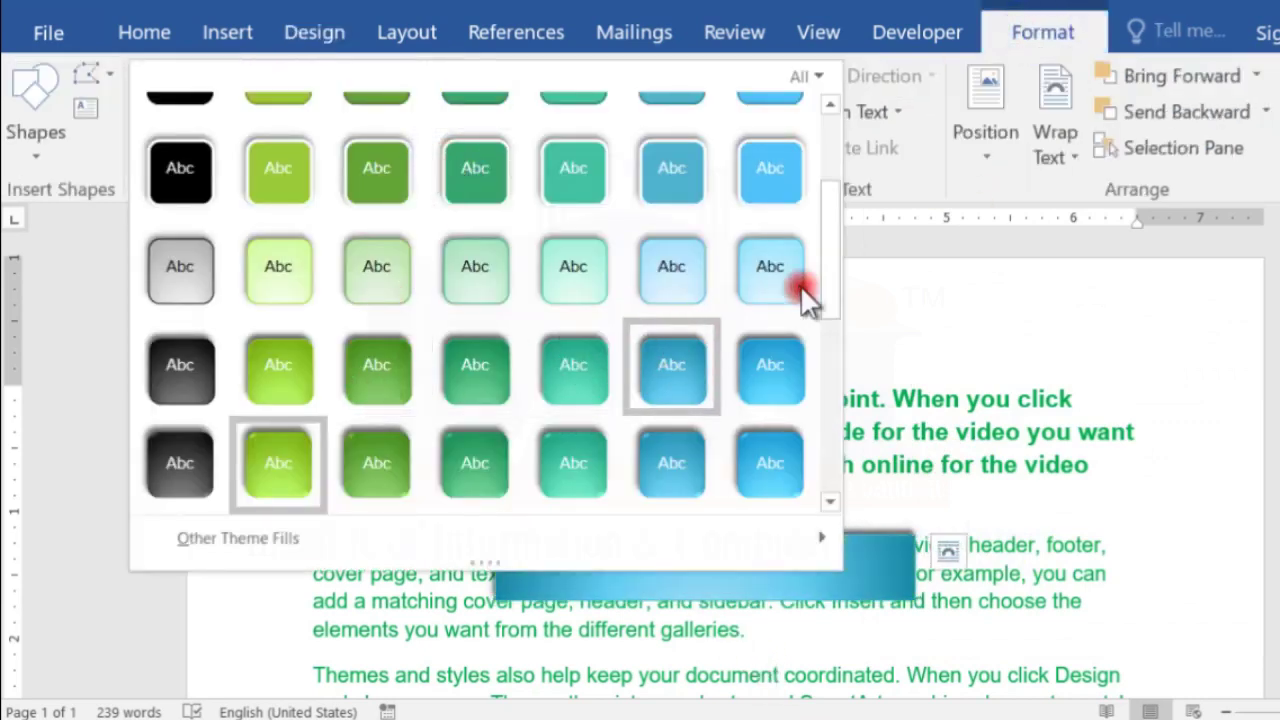
mouse_move(824, 259)
mouse_down()
mouse_move(830, 191)
mouse_move(828, 243)
mouse_up()
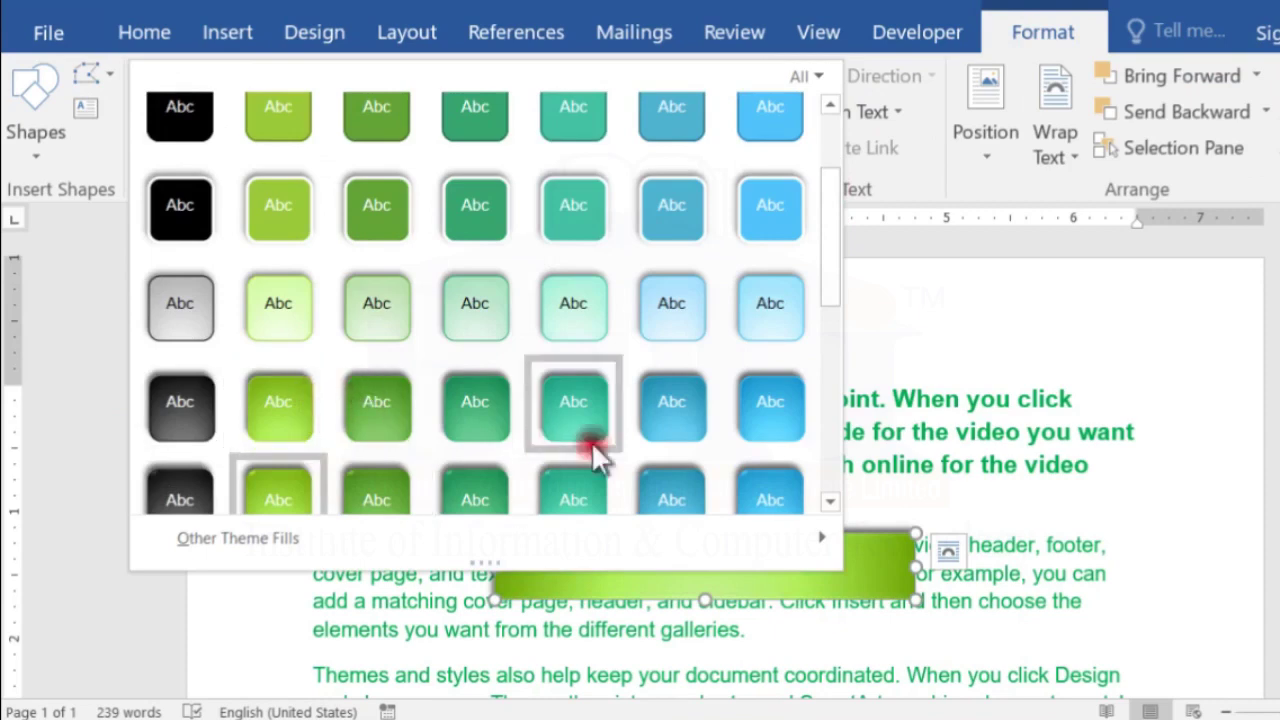
drag(831, 288, 831, 319)
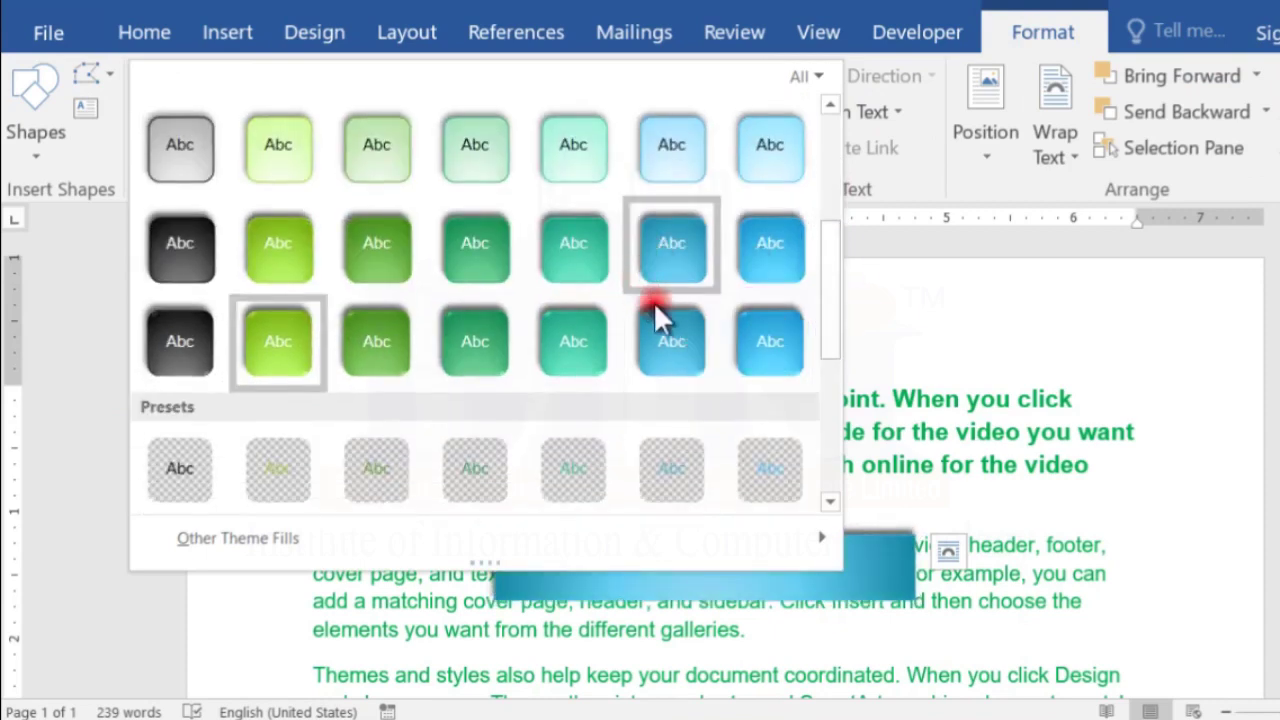
click(667, 339)
click(824, 481)
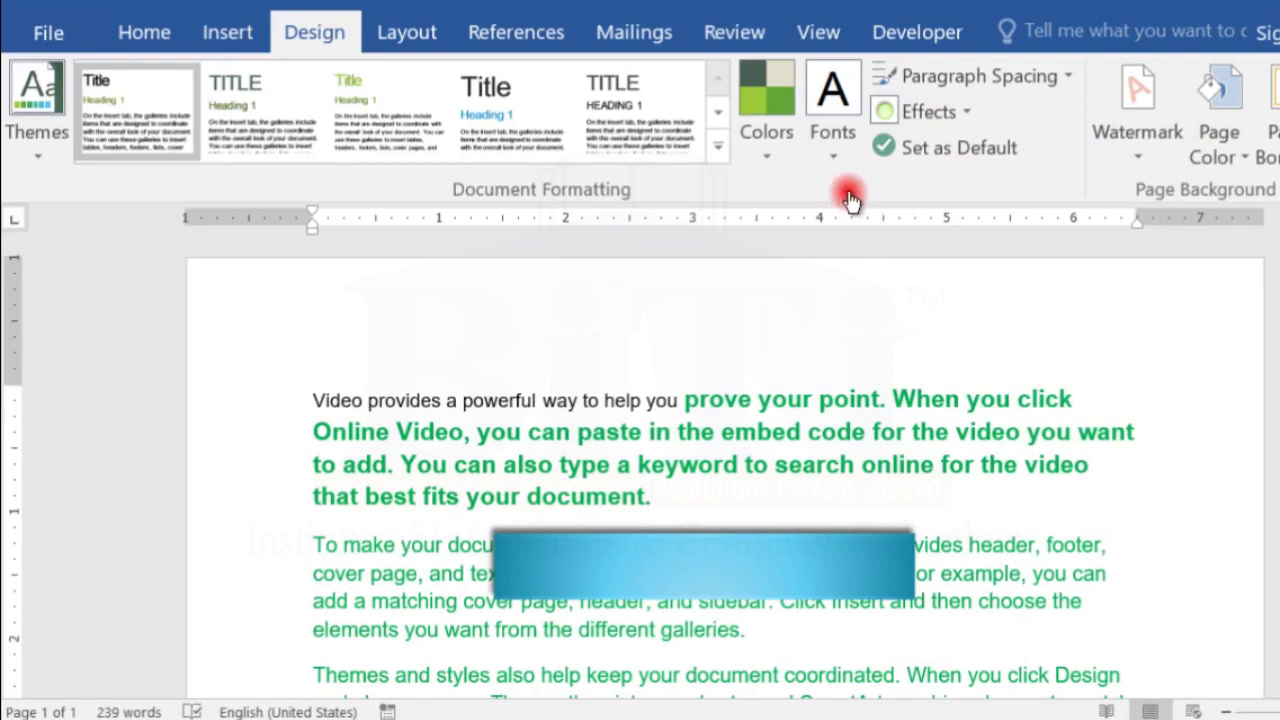
Save the document's current theme as a custom Office Theme file named biti.
click(40, 155)
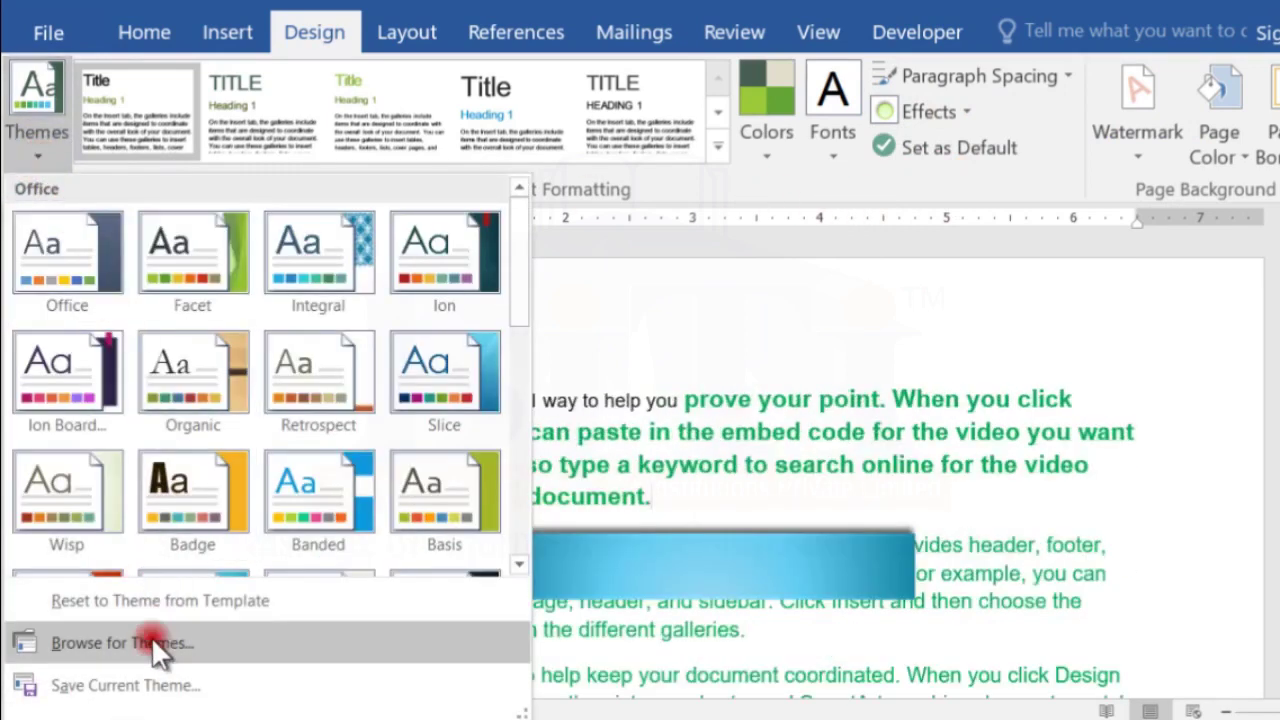
click(139, 672)
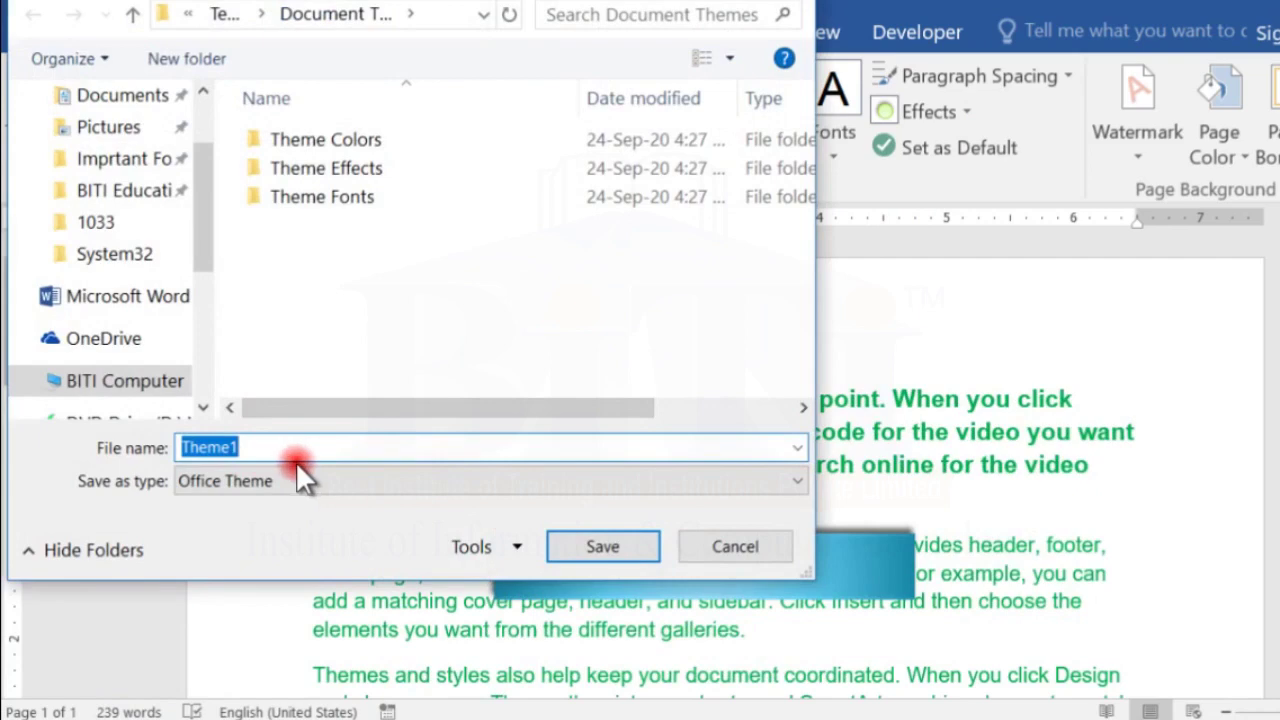
text(biti)
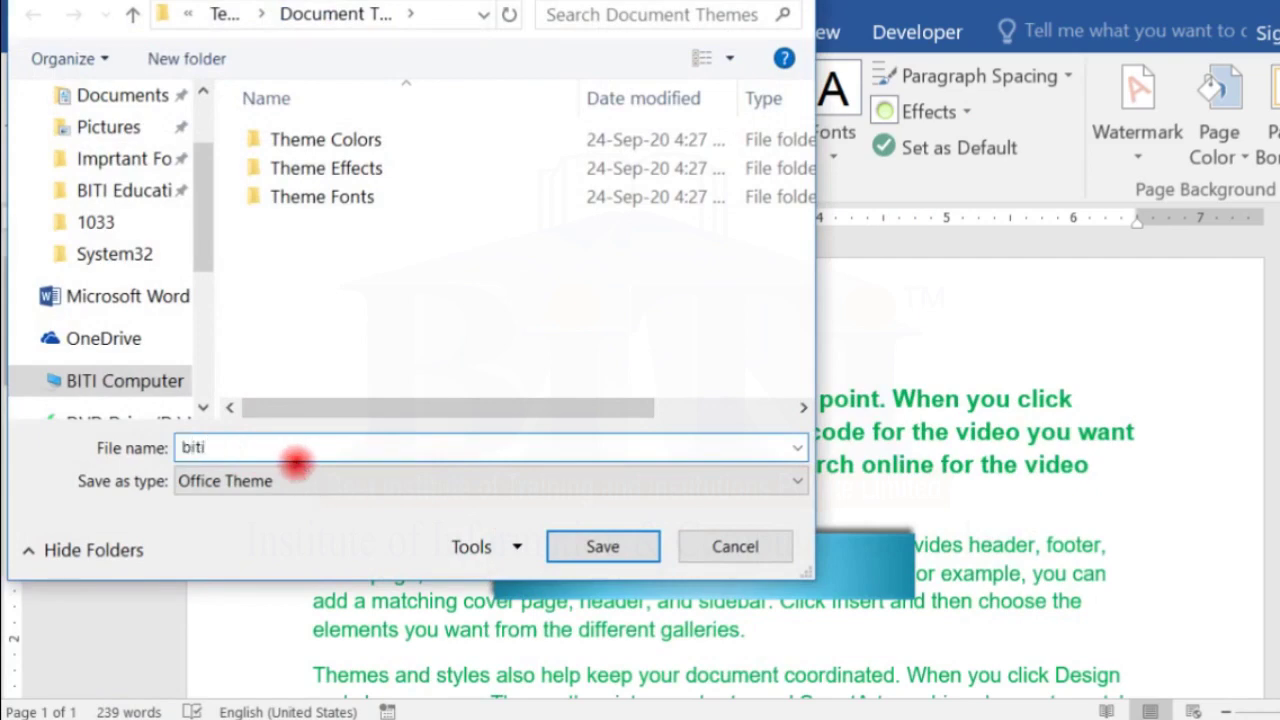
click(600, 545)
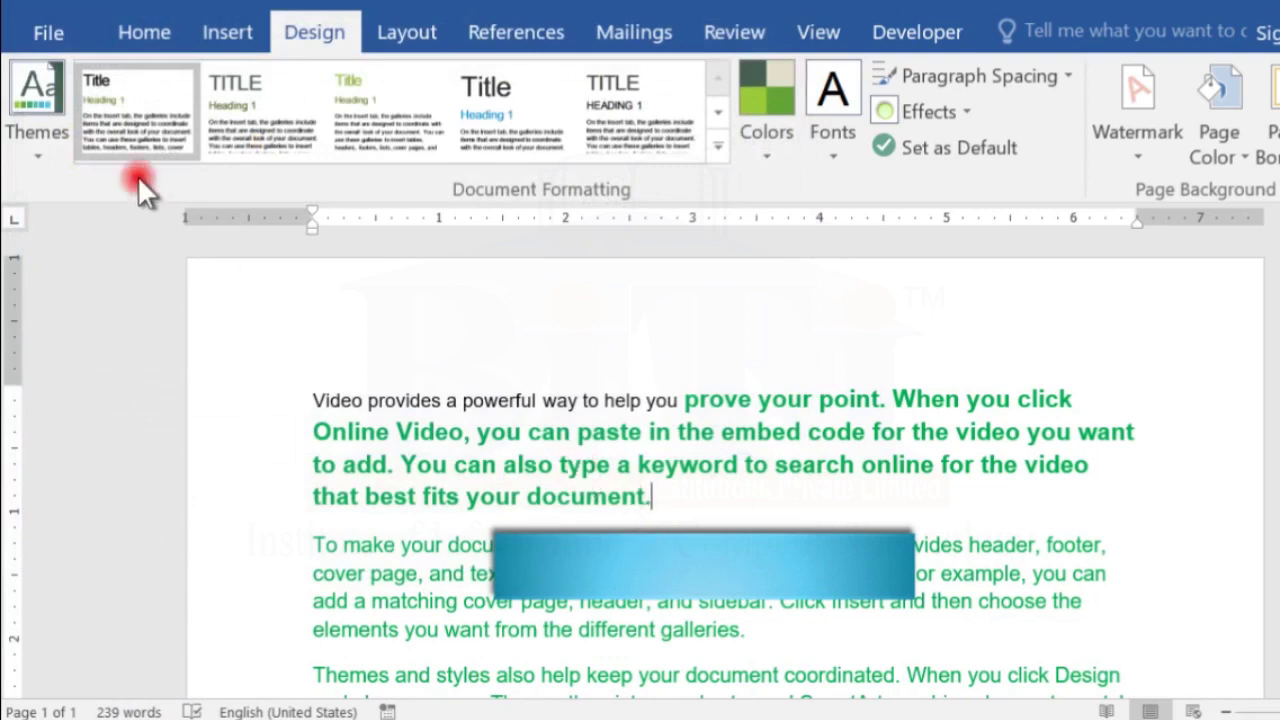
Apply the built-in Office theme and examine its theme colors in the font color palette.
click(40, 148)
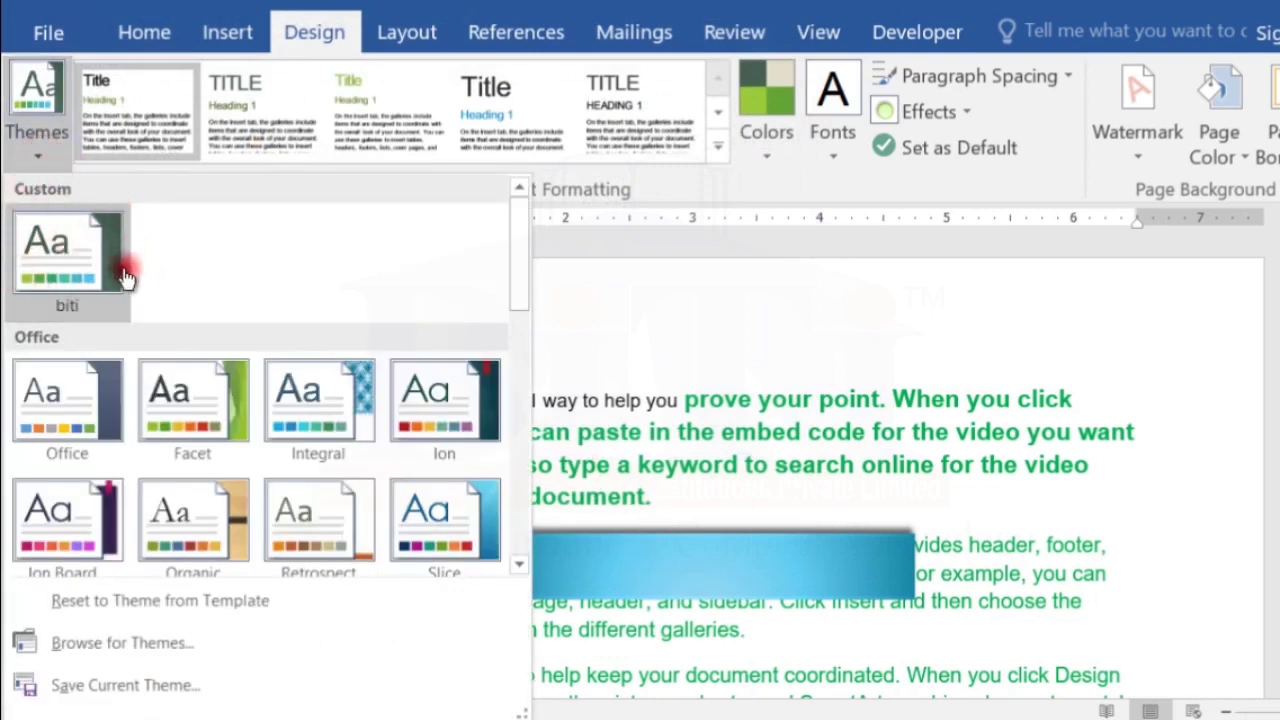
click(35, 412)
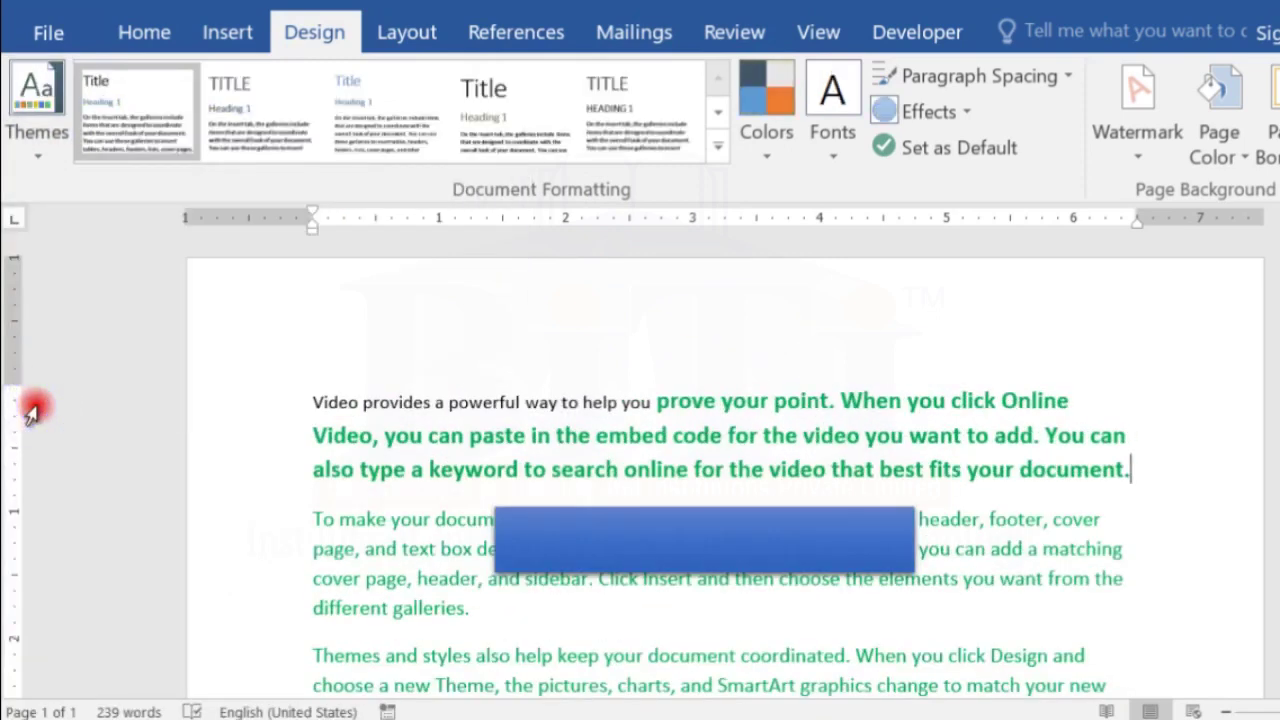
click(130, 30)
click(495, 139)
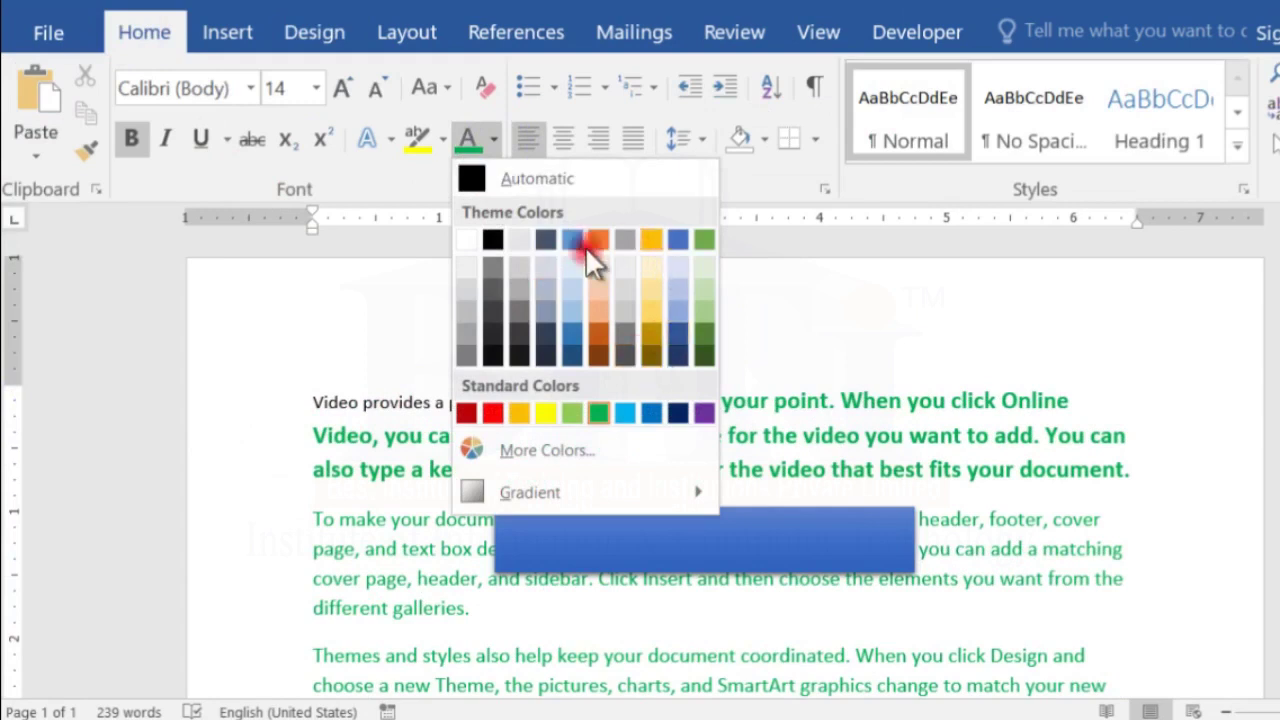
click(340, 389)
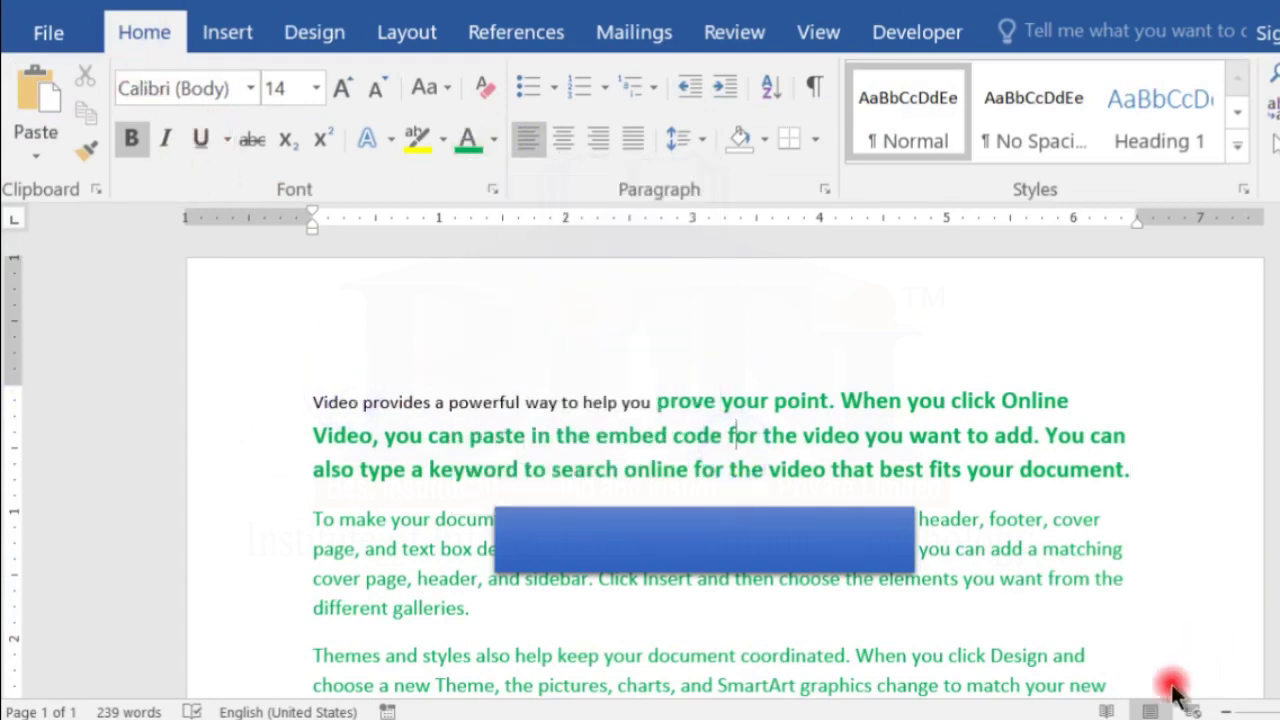
Select the whole document, apply the custom biti theme, and clear the selection.
drag(1050, 655, 337, 343)
click(518, 586)
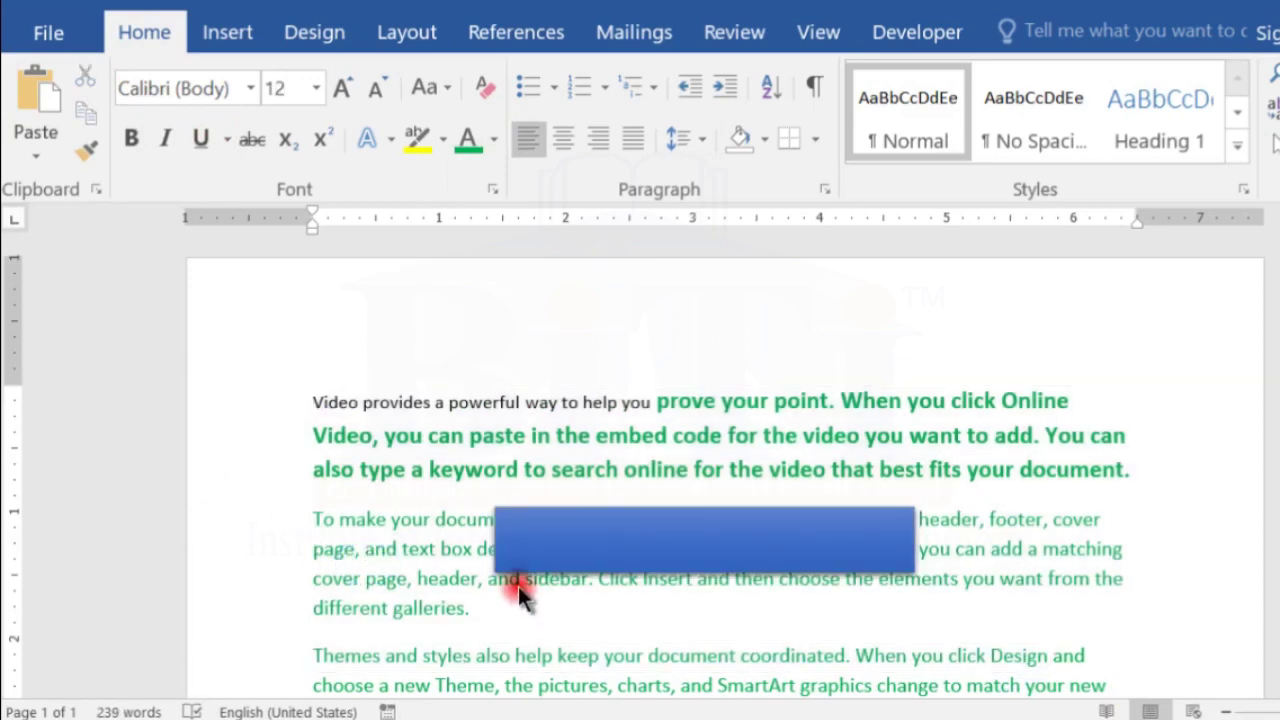
key(ctrl+a)
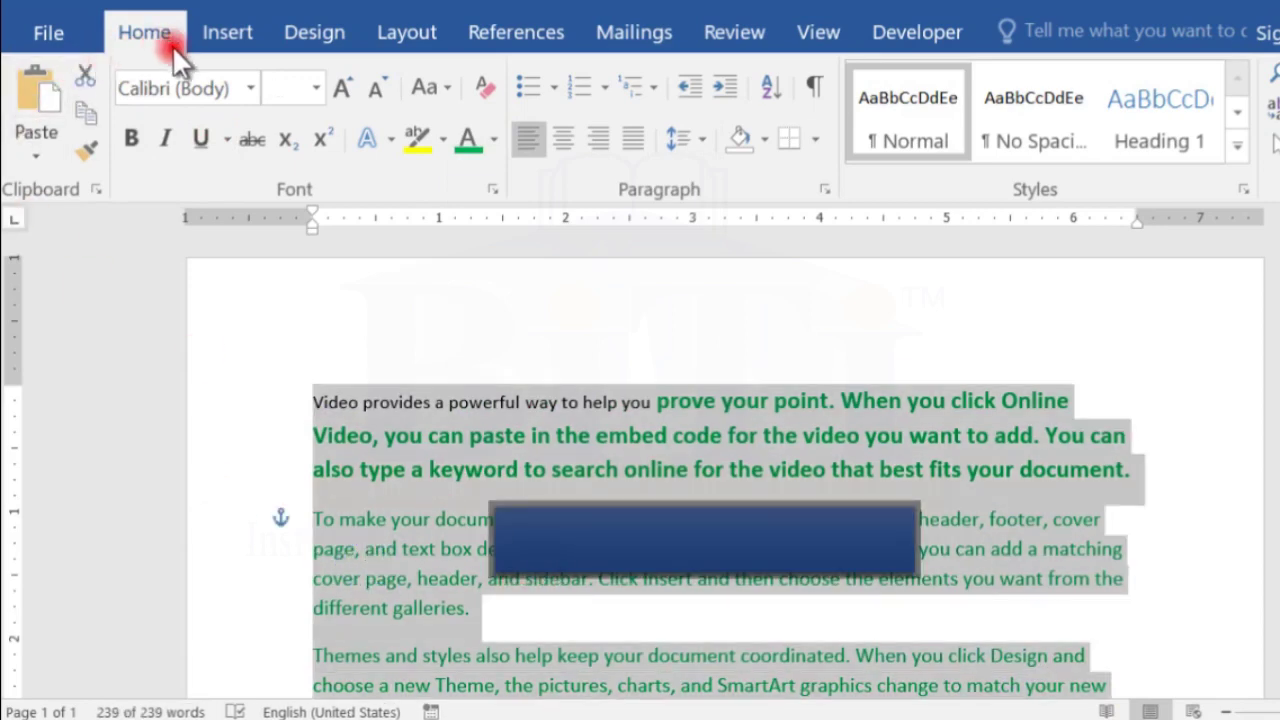
click(314, 31)
click(40, 158)
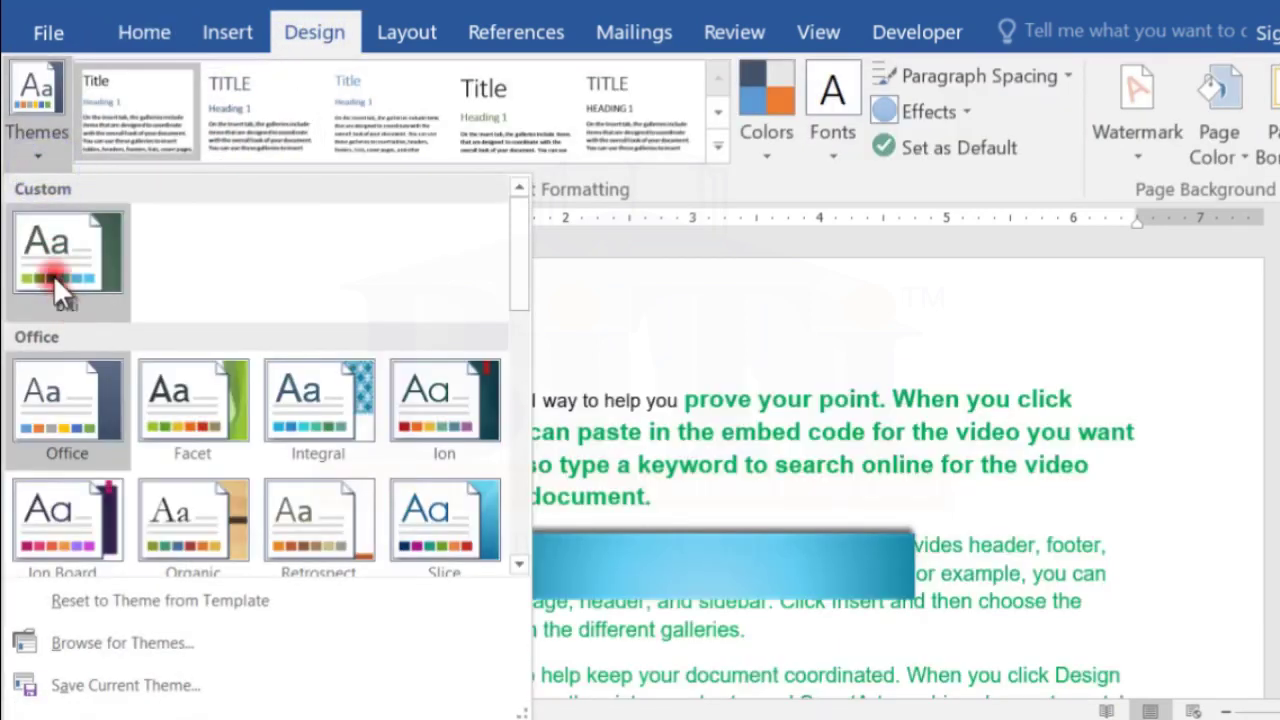
click(53, 274)
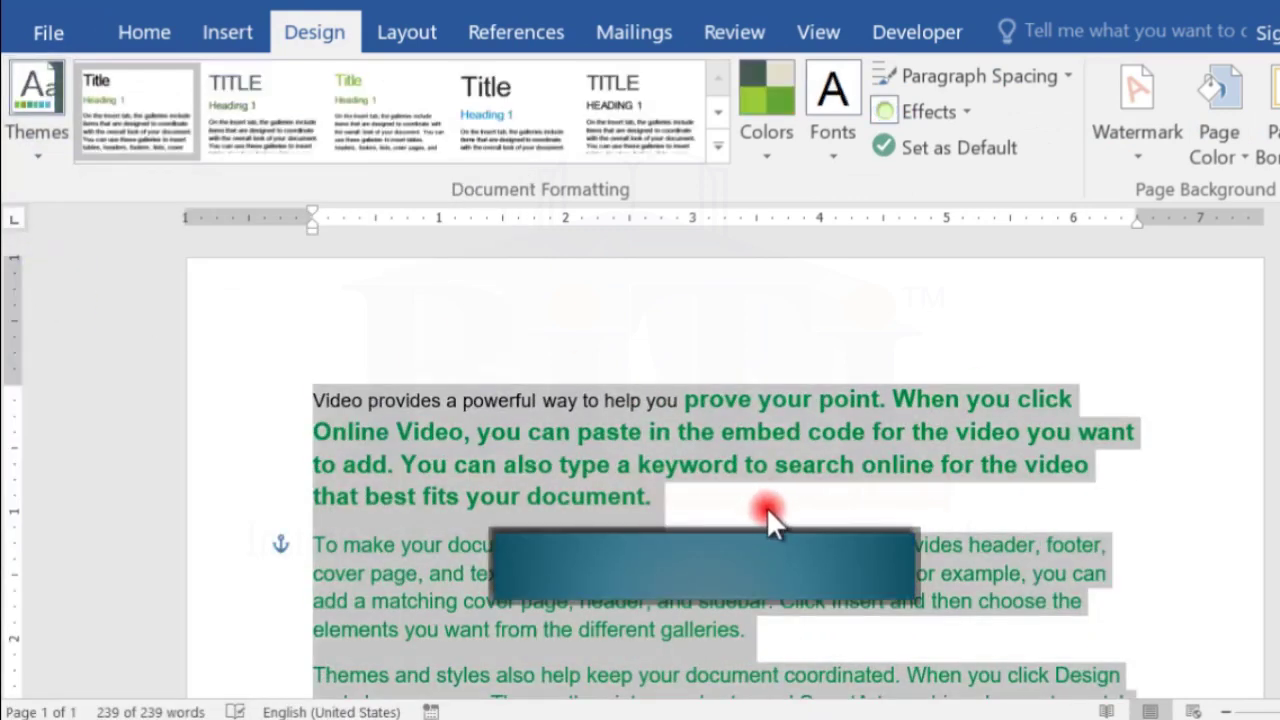
click(751, 500)
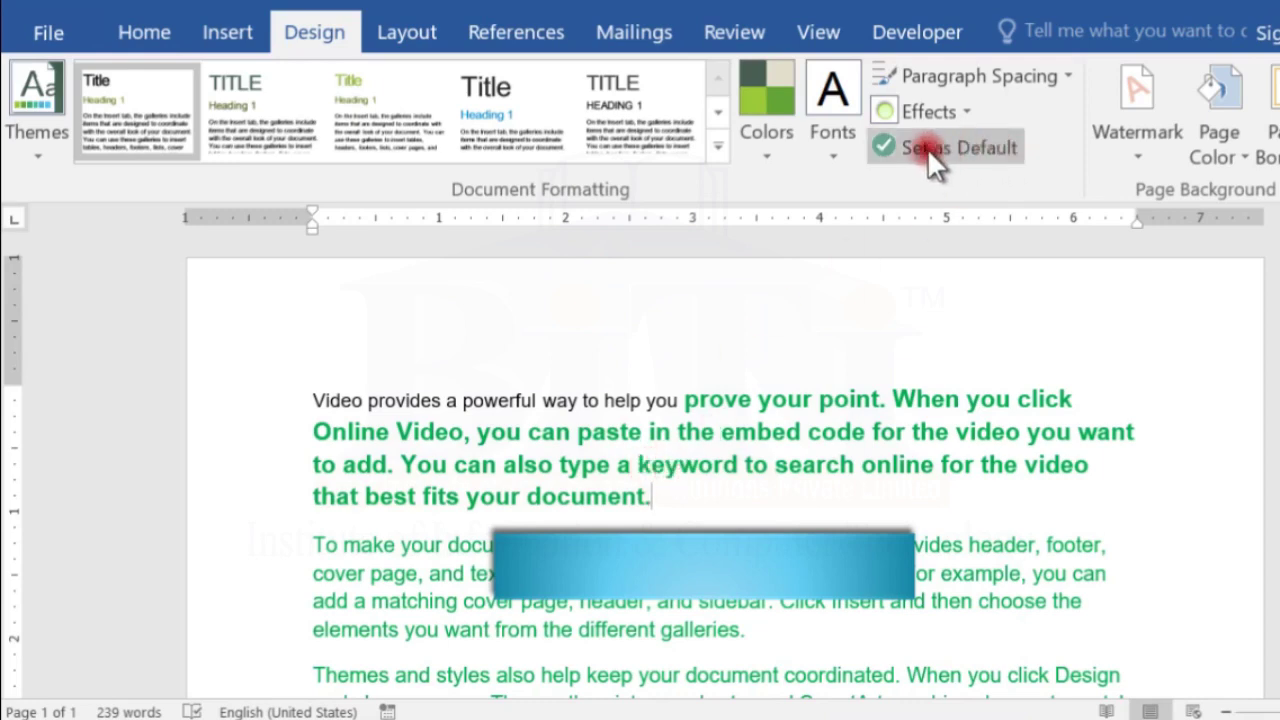
Check the active theme in the gallery and set the biti theme and style set as the default for new documents.
click(50, 148)
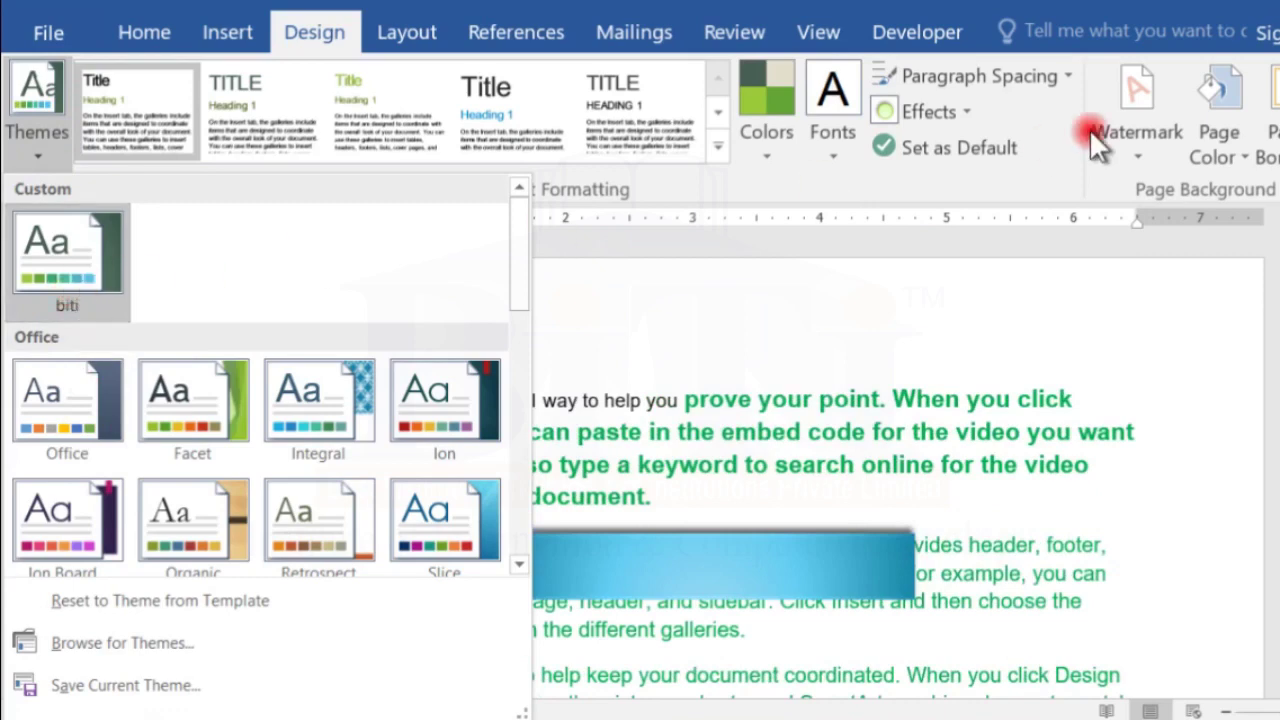
click(943, 143)
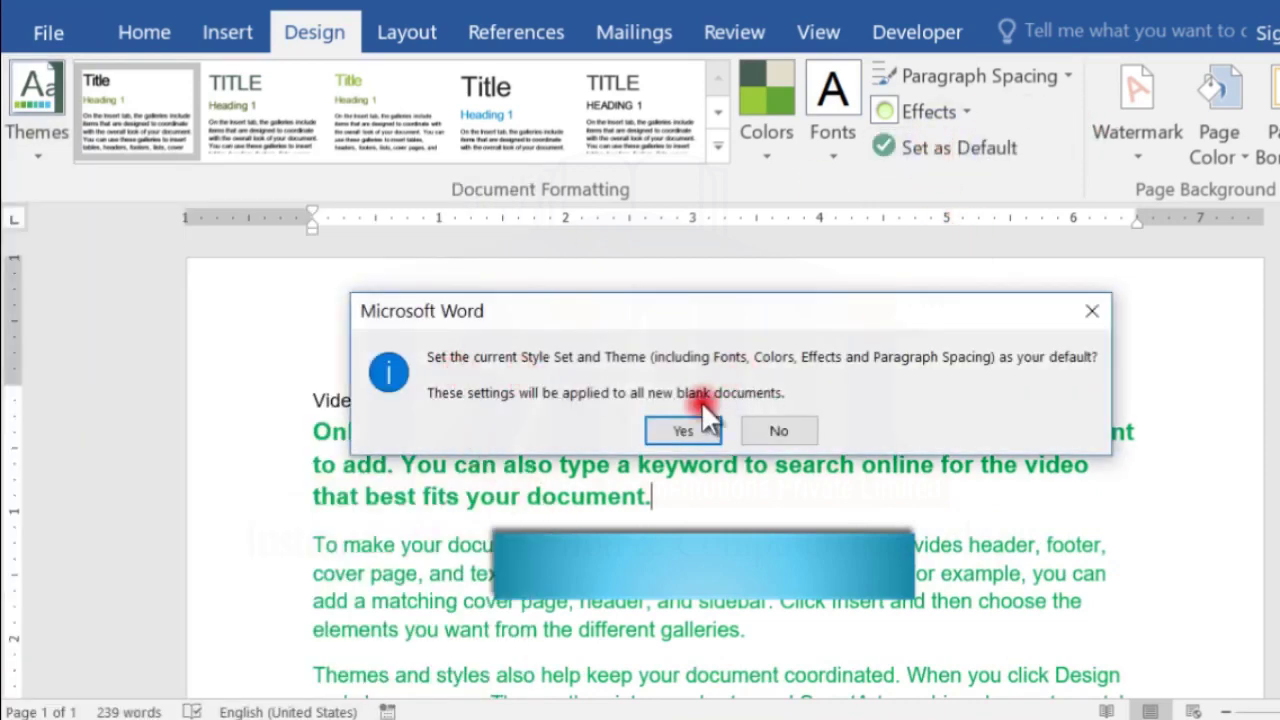
click(682, 431)
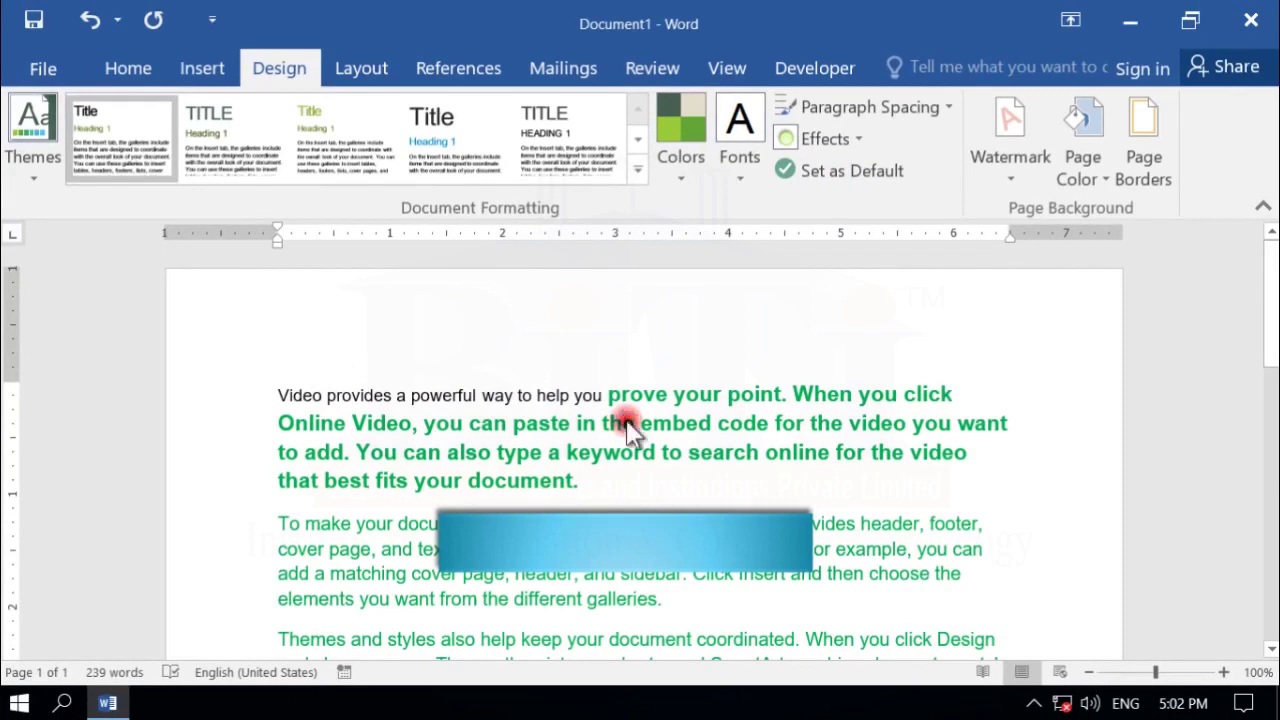
In a new blank document, apply the Office theme and set it as the default for new documents, closing the document at the end.
key(ctrl+n)
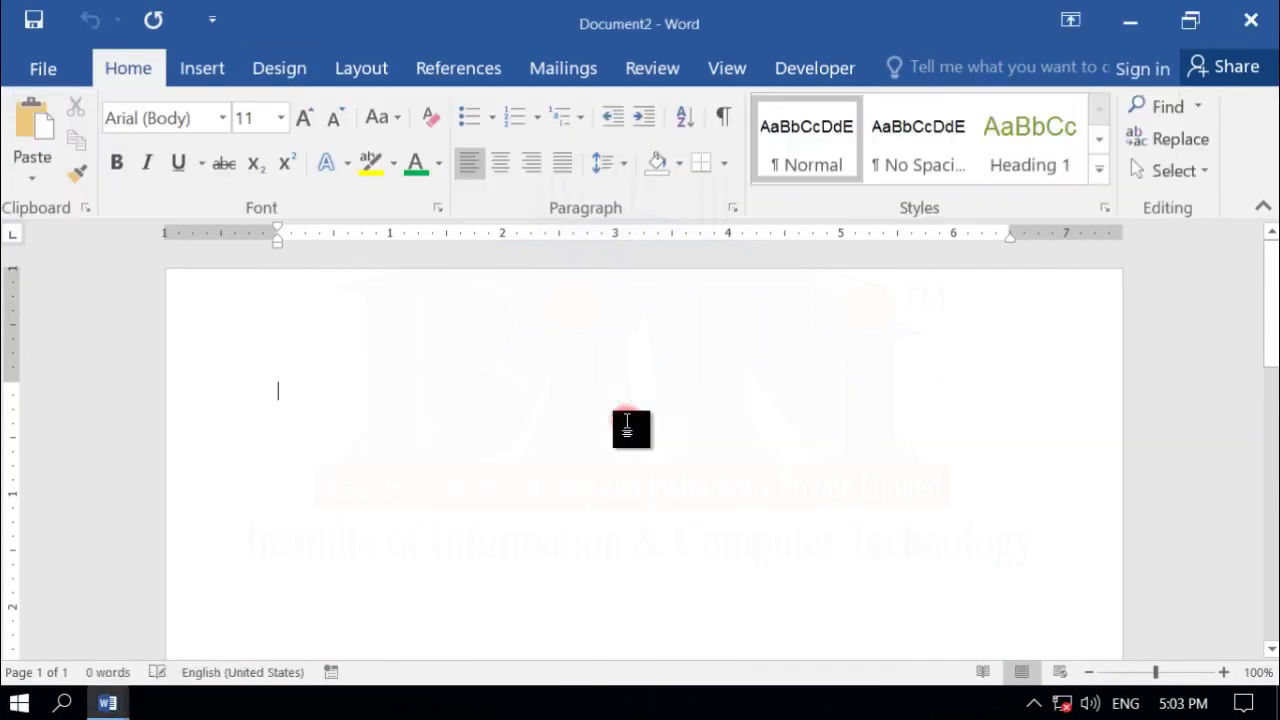
click(276, 70)
click(35, 178)
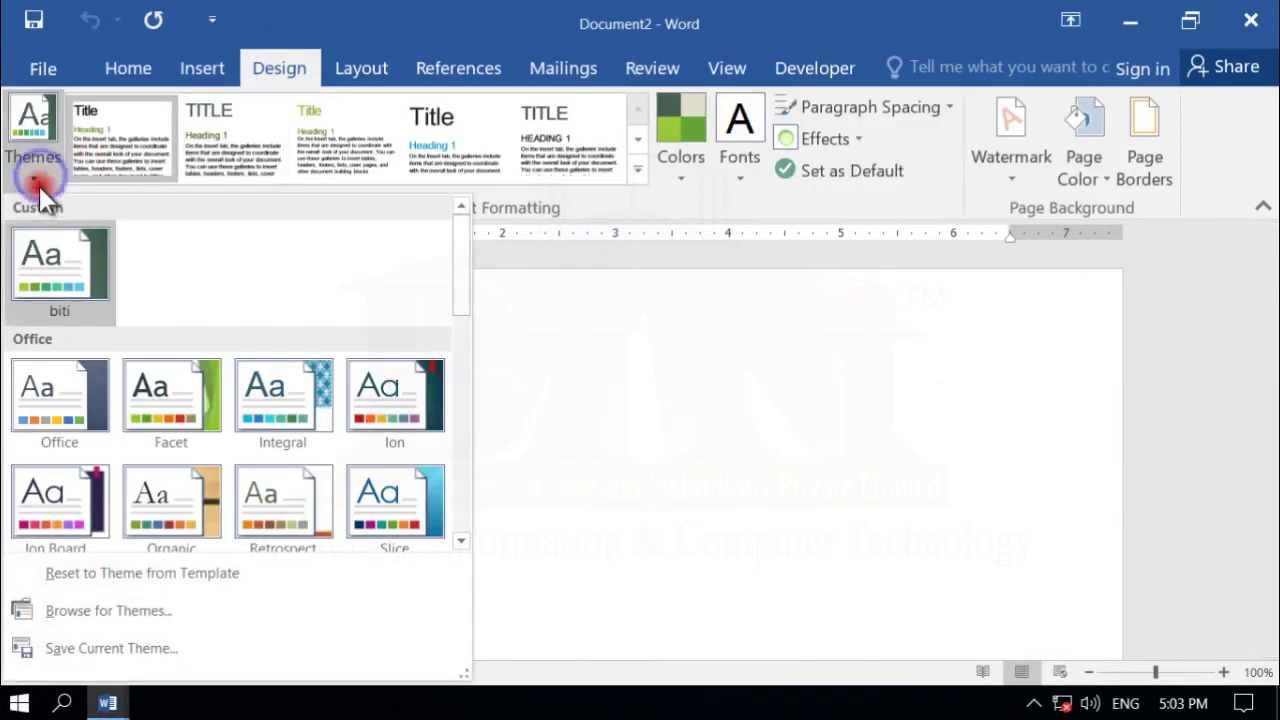
click(50, 405)
click(845, 178)
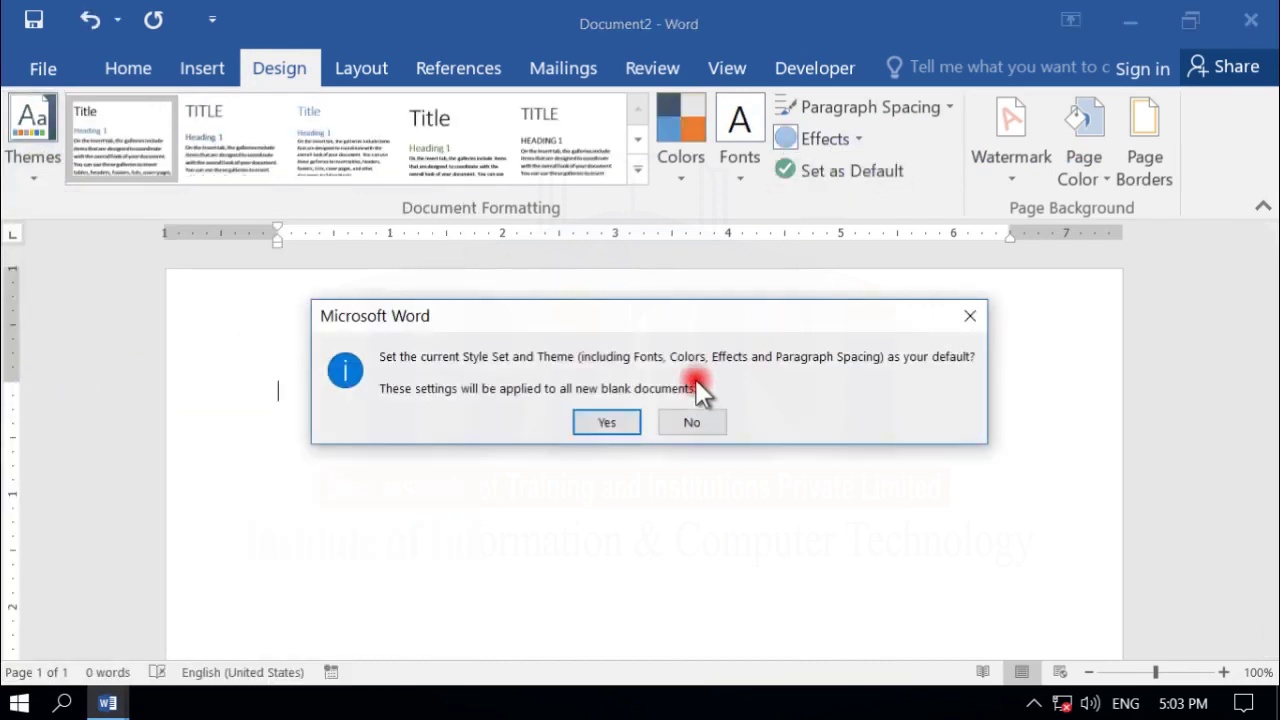
click(622, 422)
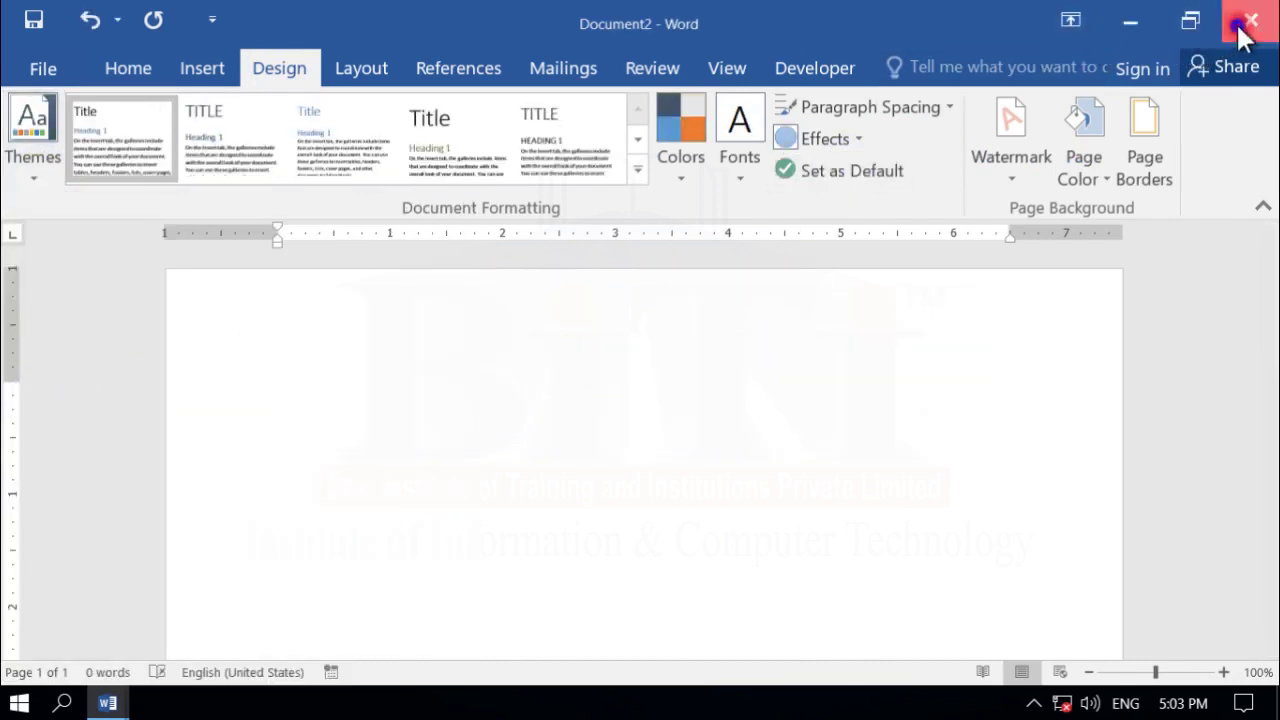
click(1246, 17)
click(640, 398)
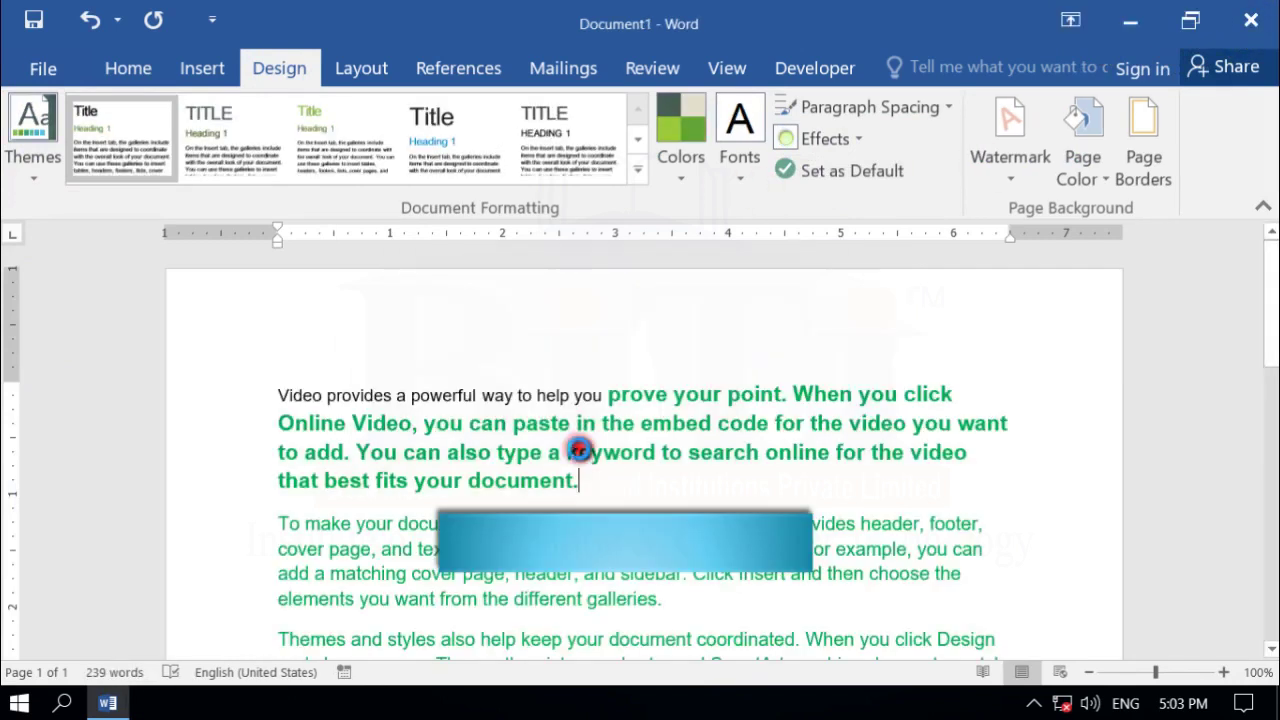
Create another blank document to check which theme it uses in the theme gallery, and close it.
key(ctrl+n)
click(279, 67)
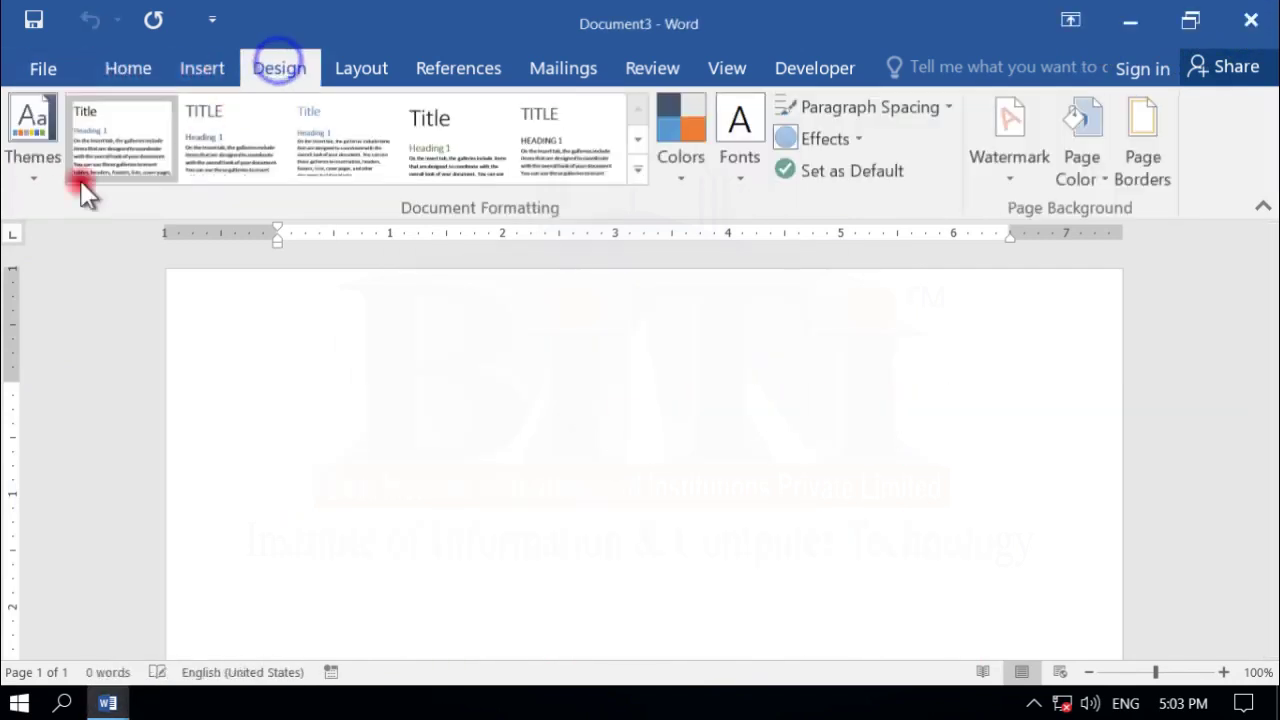
click(33, 180)
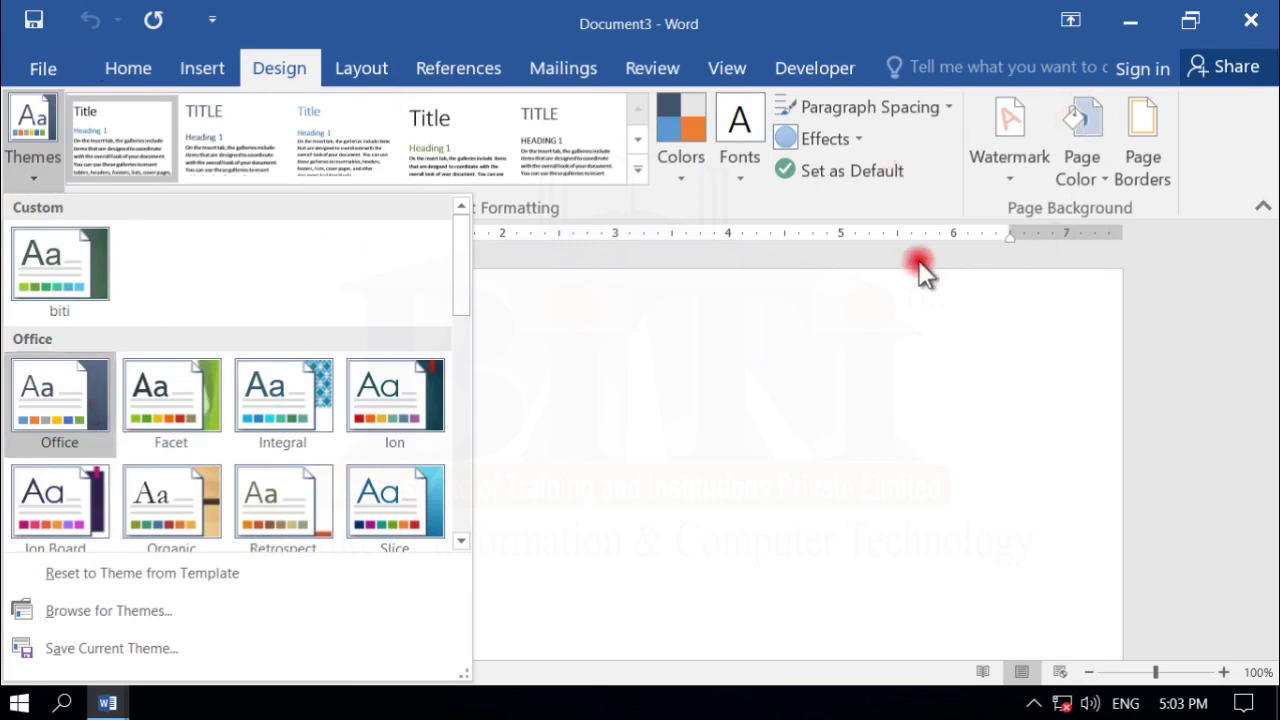
click(639, 400)
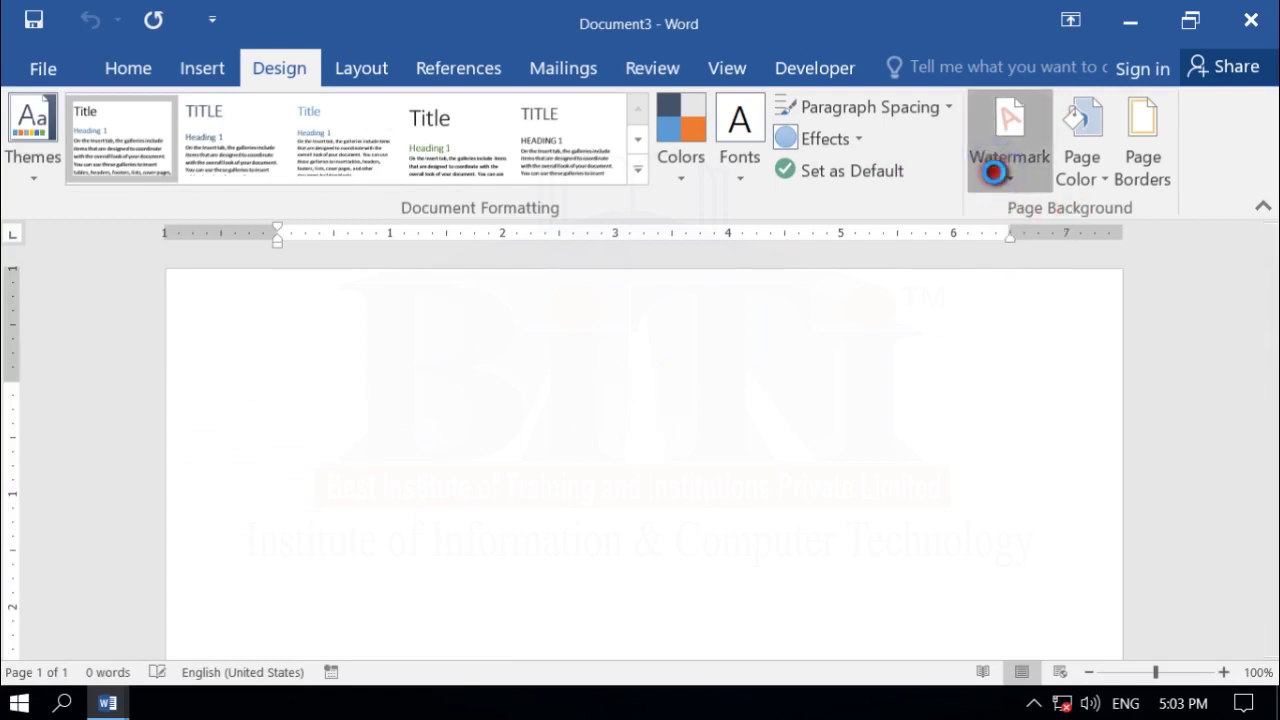
drag(997, 172, 400, 462)
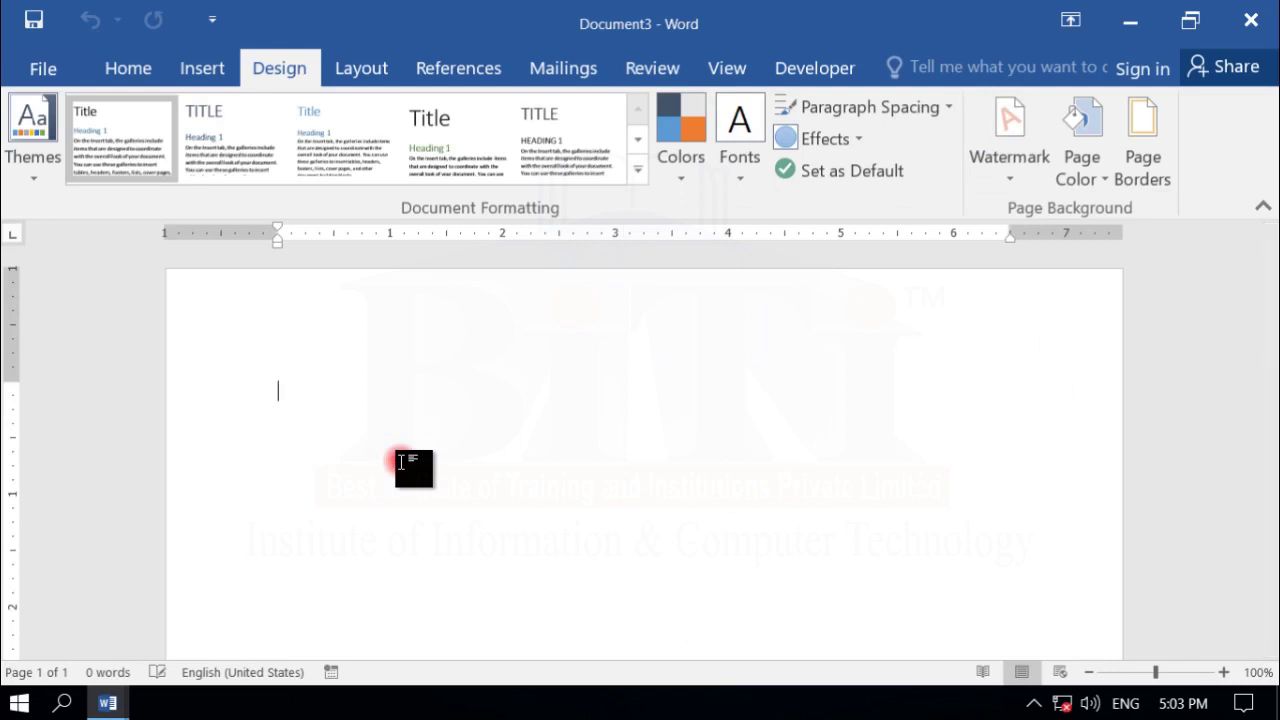
drag(401, 462, 568, 377)
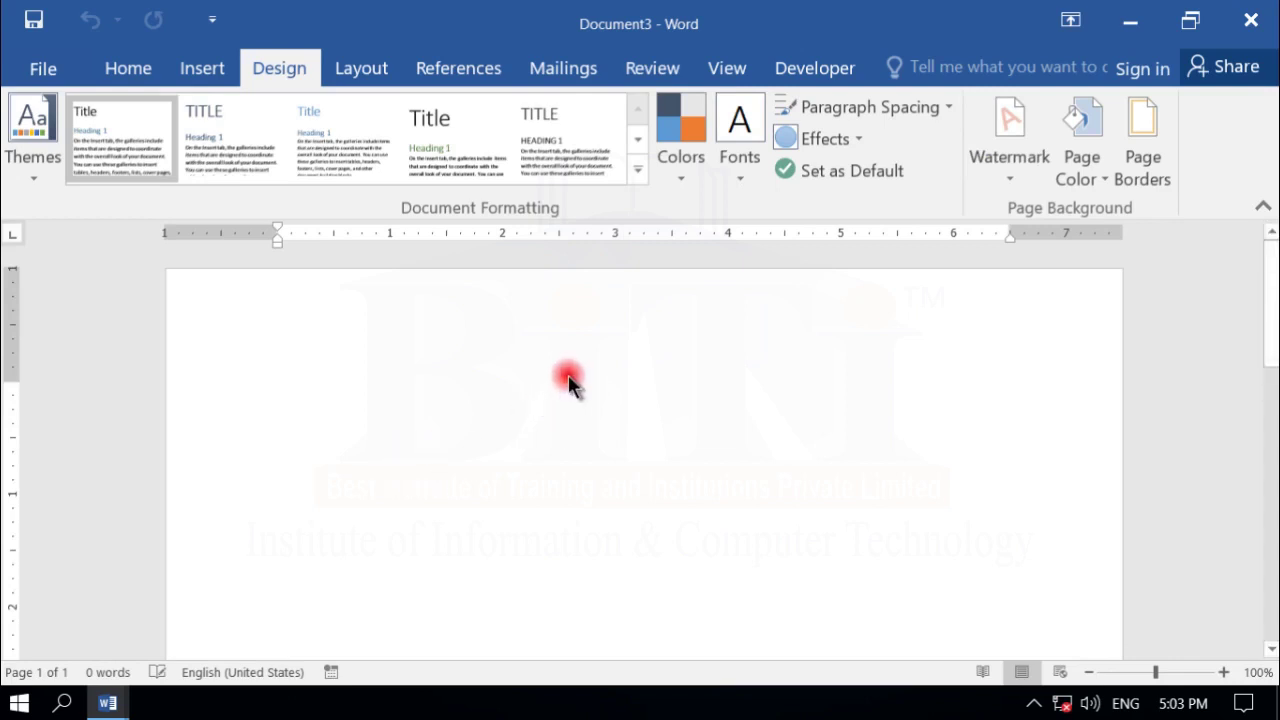
click(1248, 18)
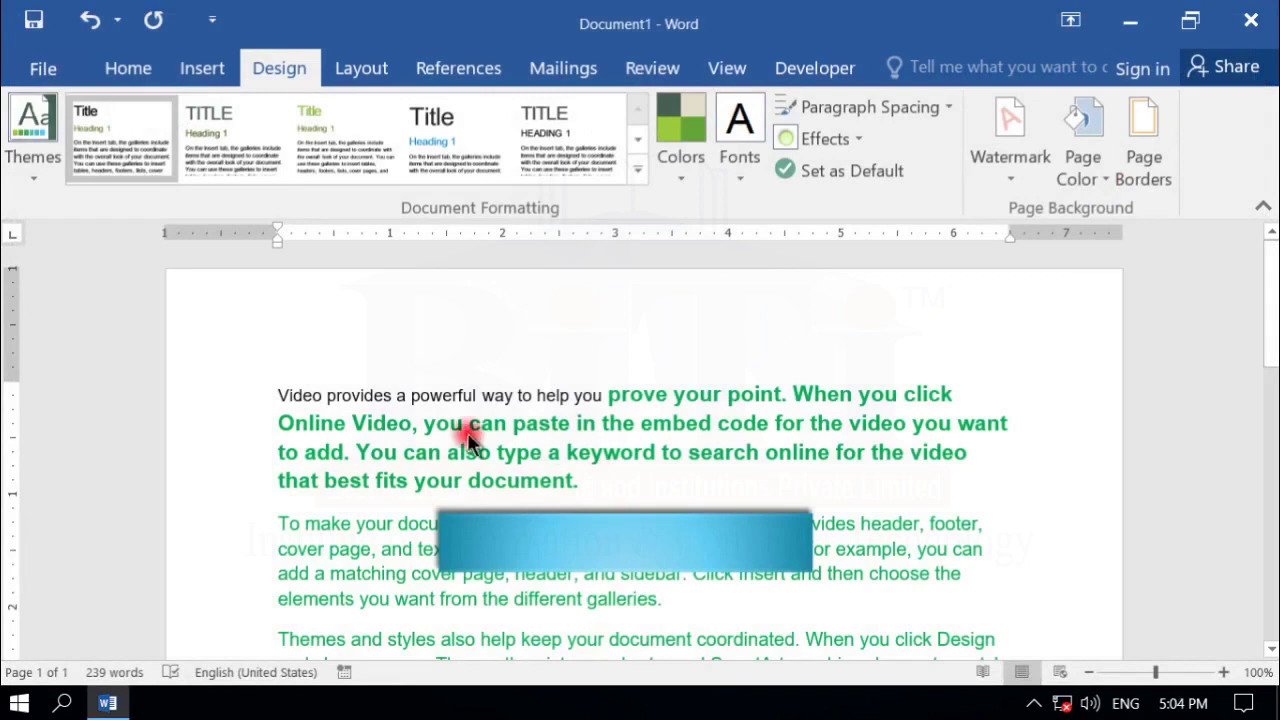
Start a custom picture watermark using the biti_logo picture from the computer's Pictures folder.
click(1011, 173)
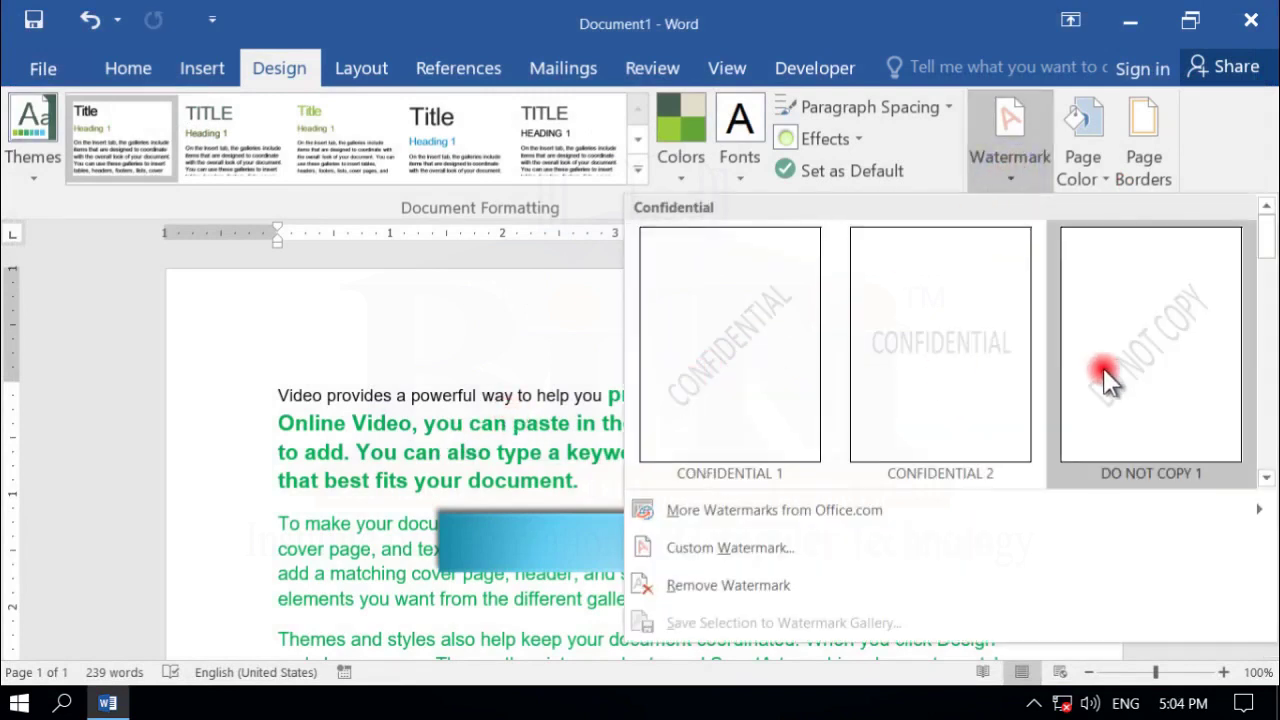
click(714, 562)
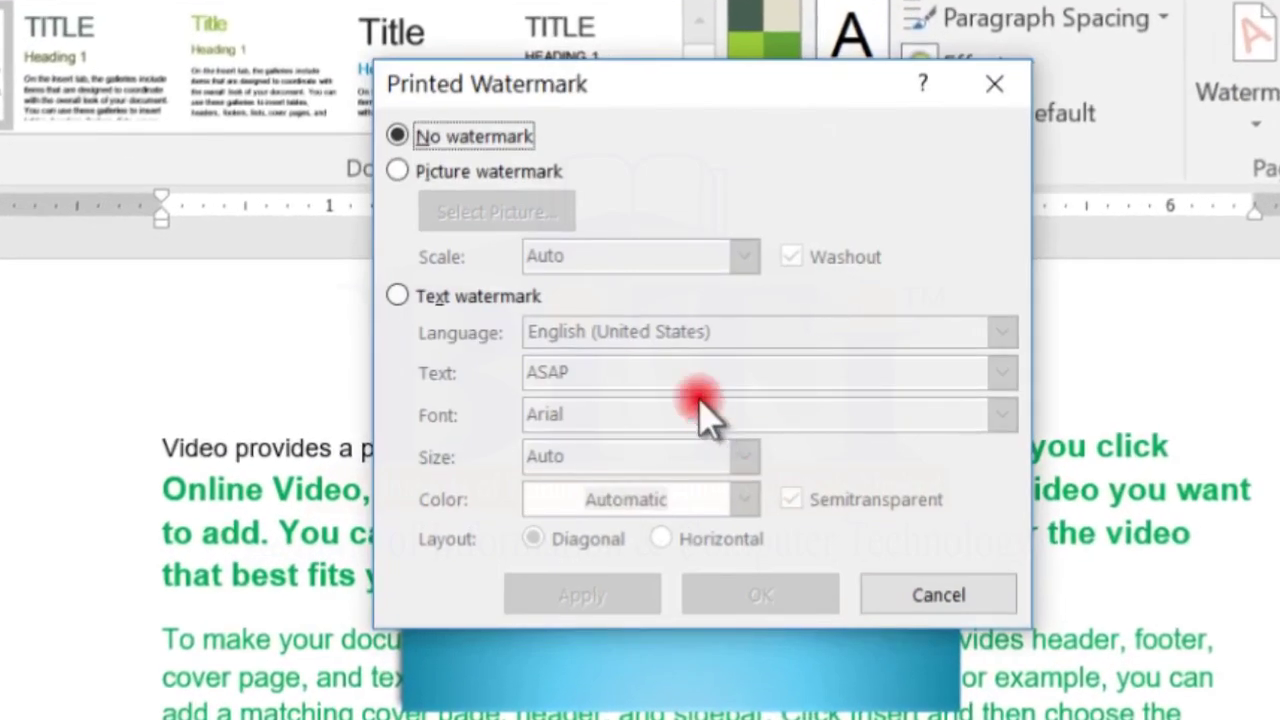
drag(634, 85, 514, 94)
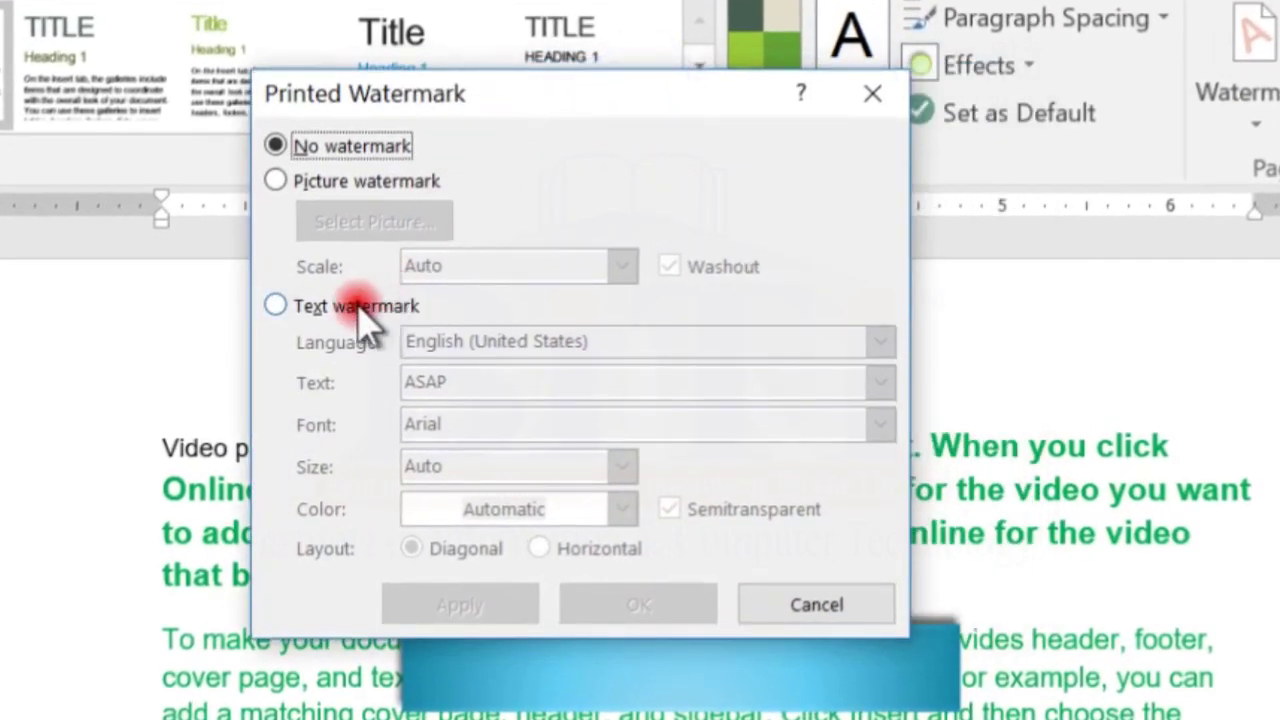
click(277, 304)
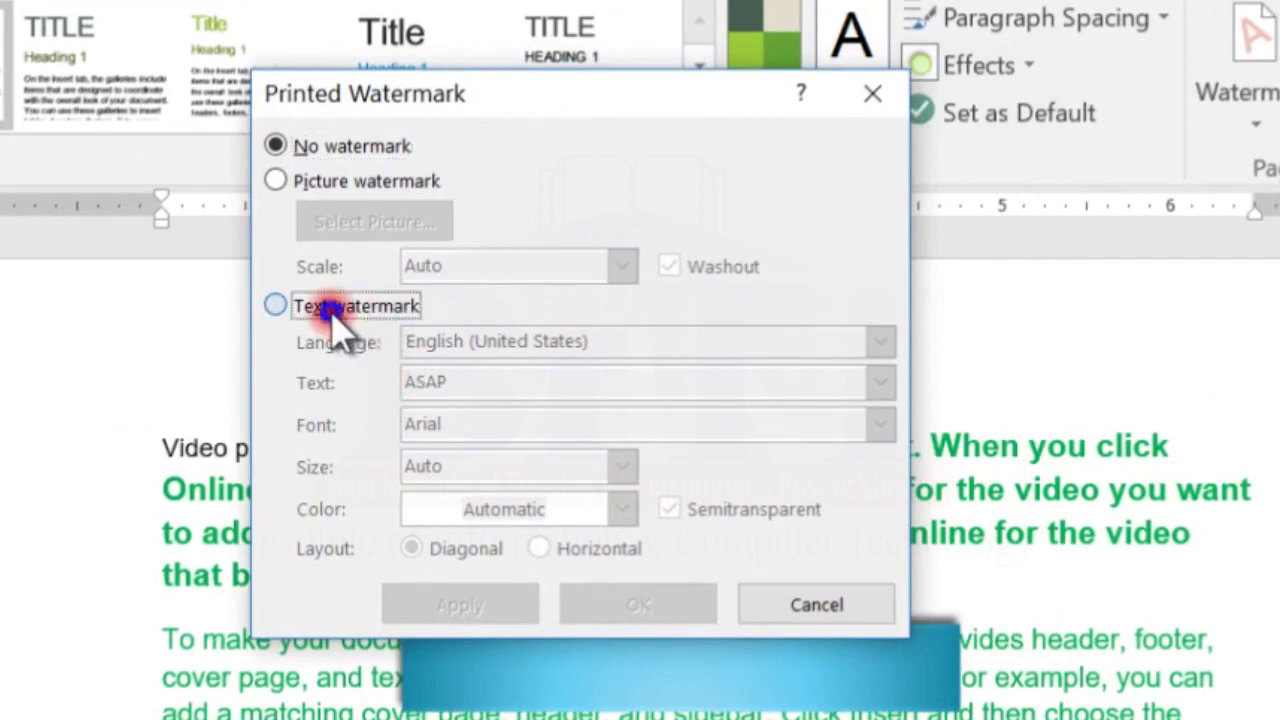
click(276, 180)
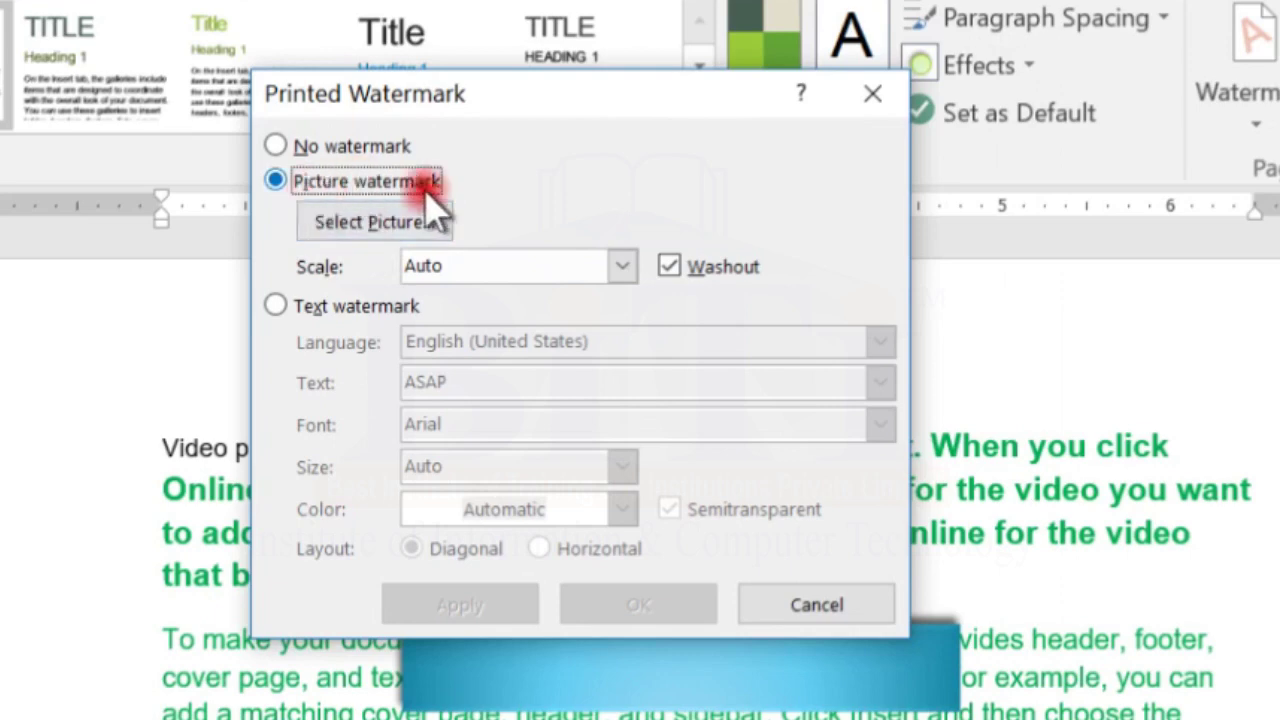
click(350, 221)
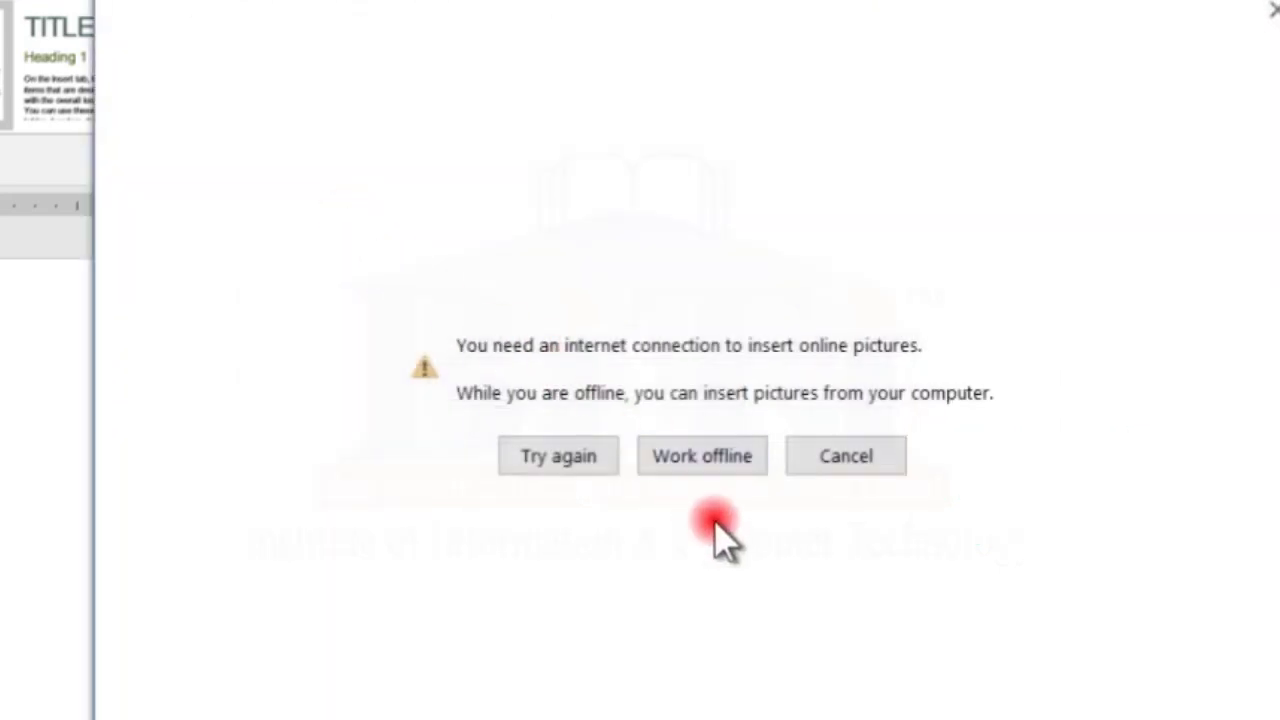
click(694, 466)
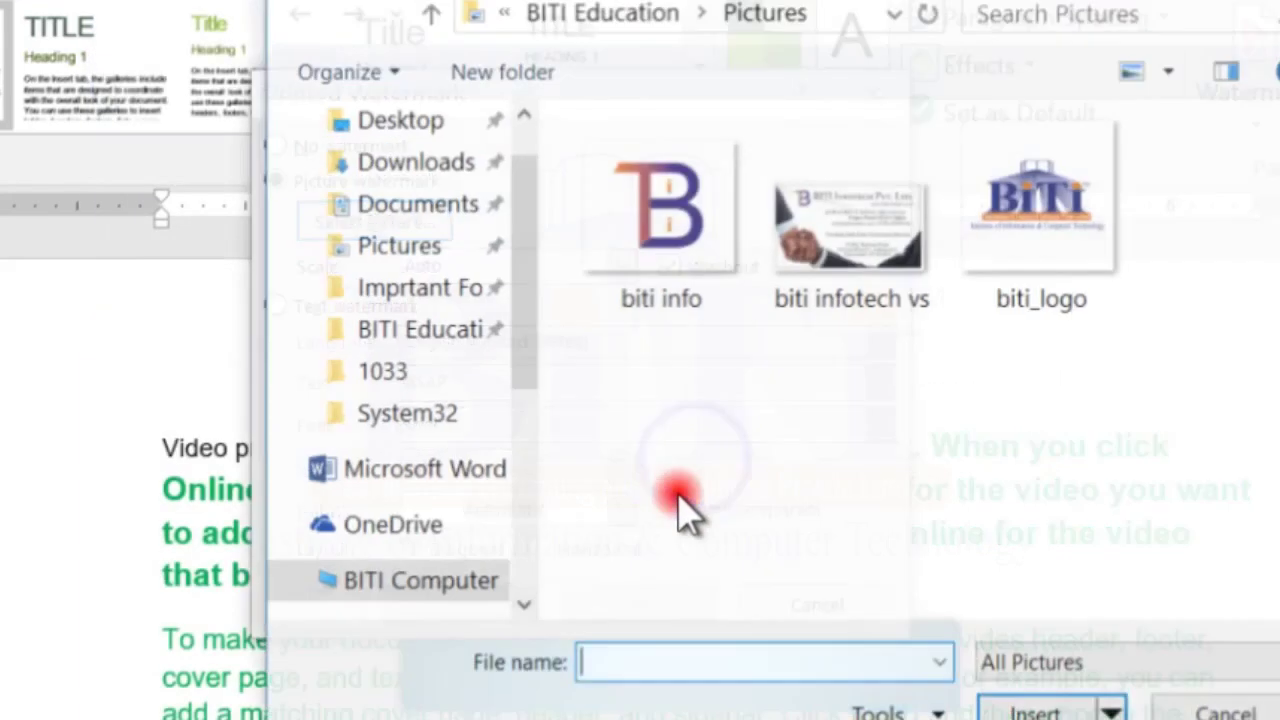
click(700, 262)
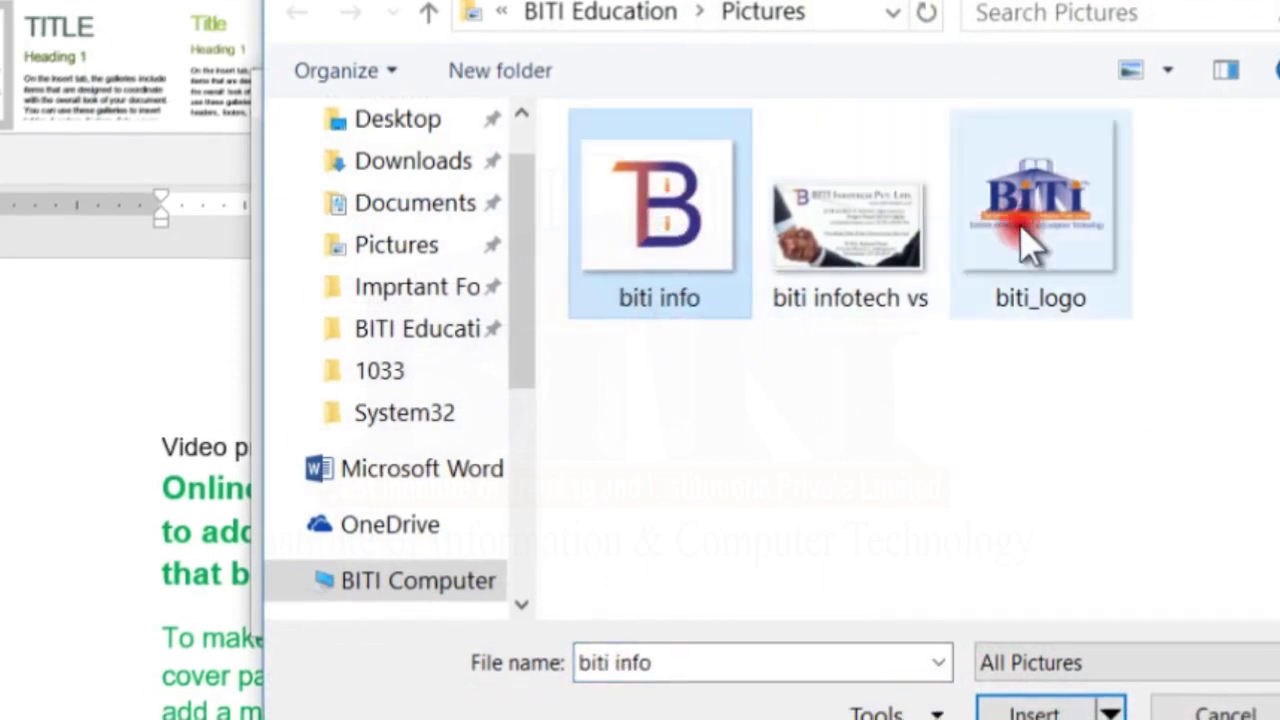
click(1000, 212)
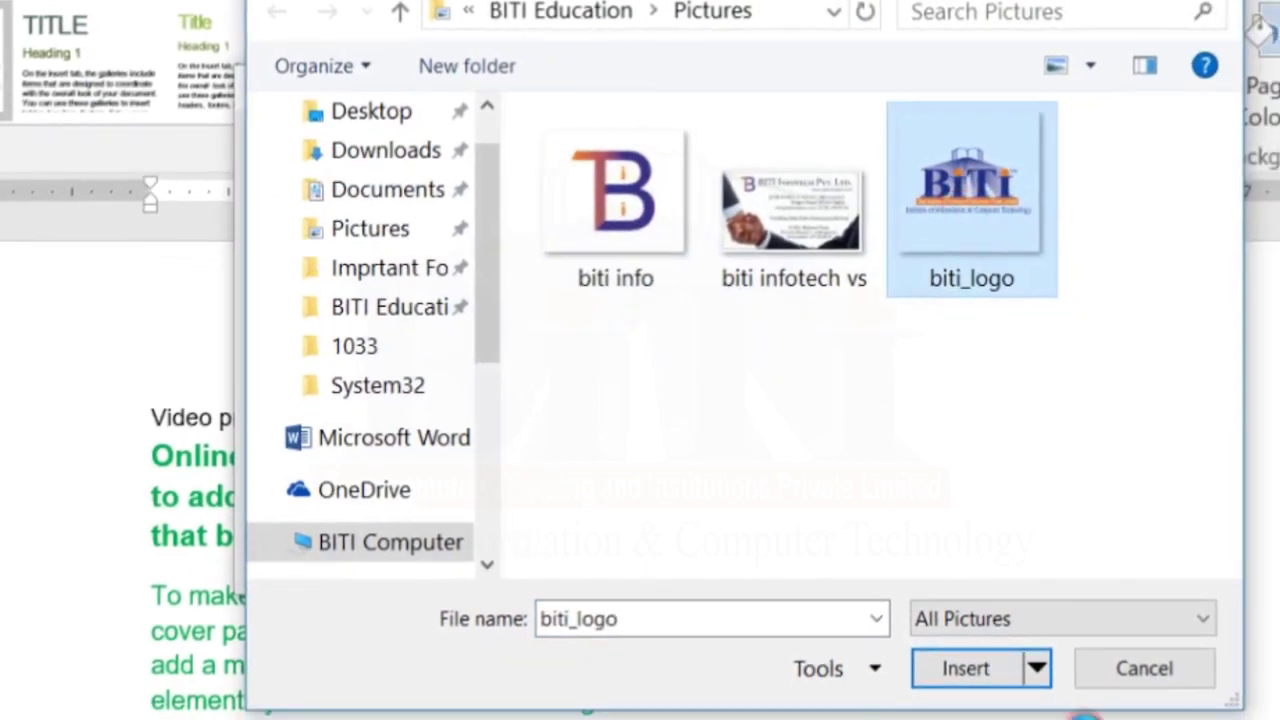
click(966, 675)
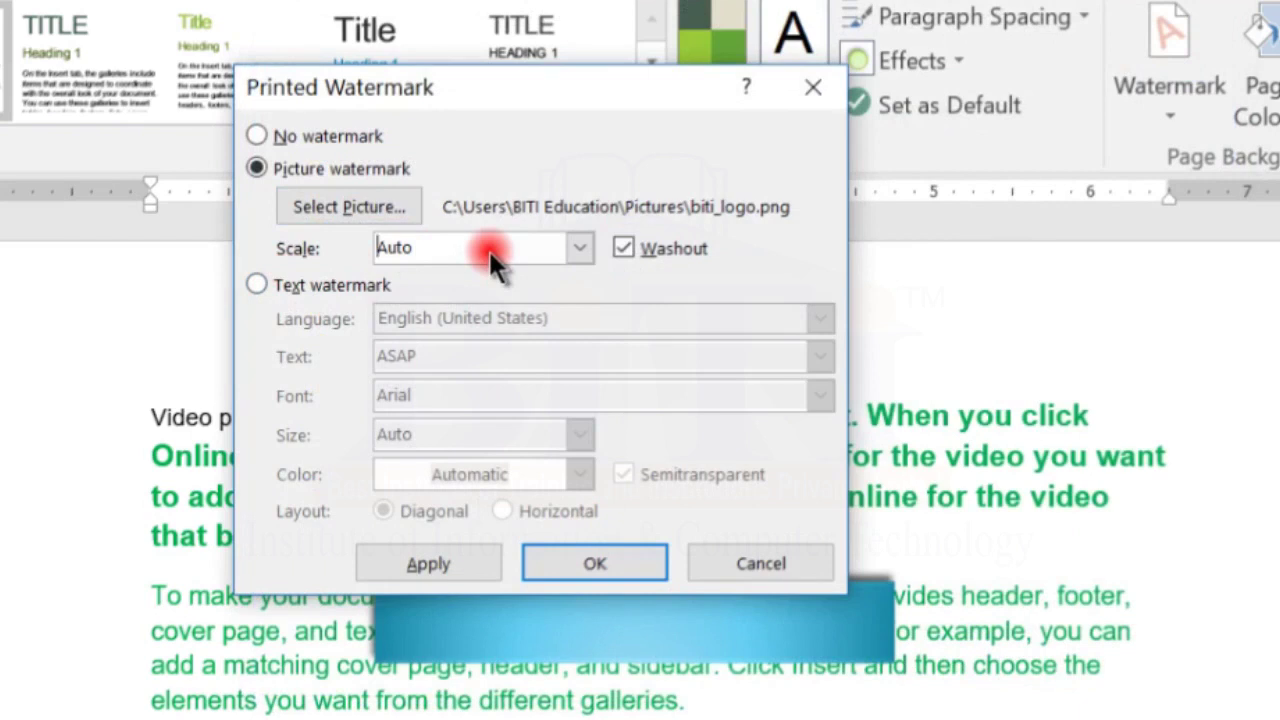
Set the picture watermark's scale to 100% and apply it to the document with Washout enabled.
click(570, 249)
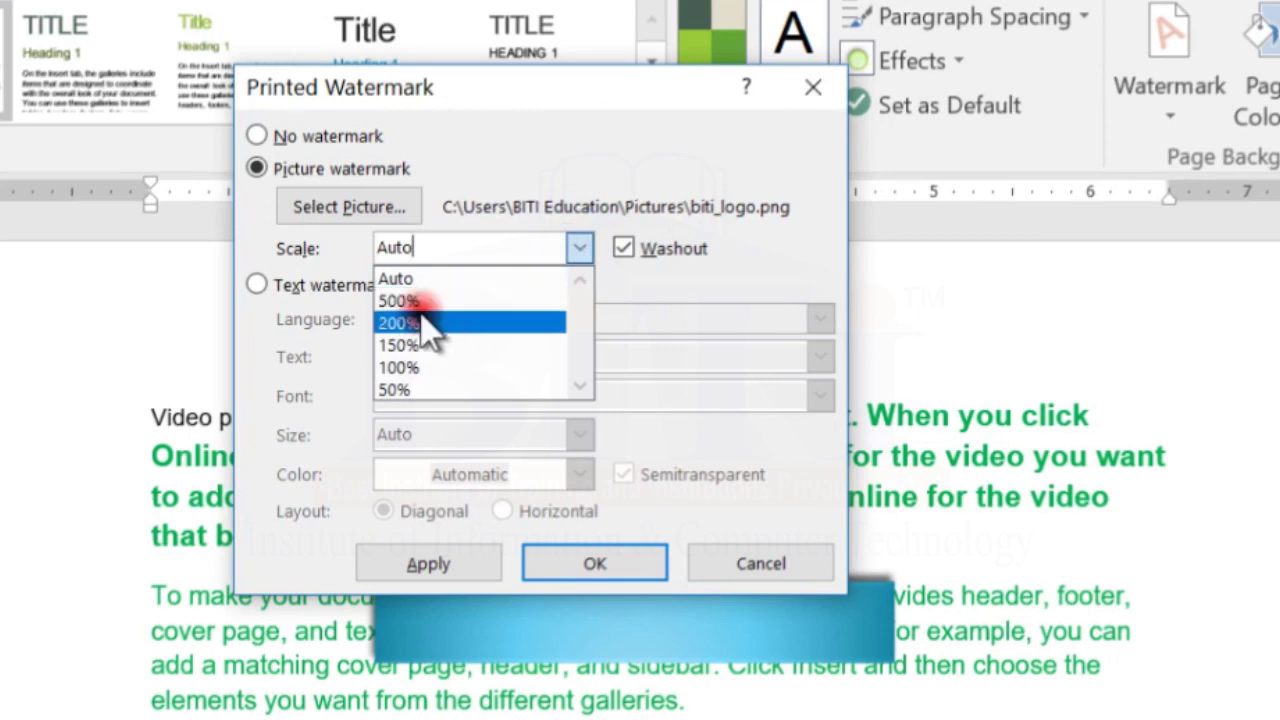
click(441, 368)
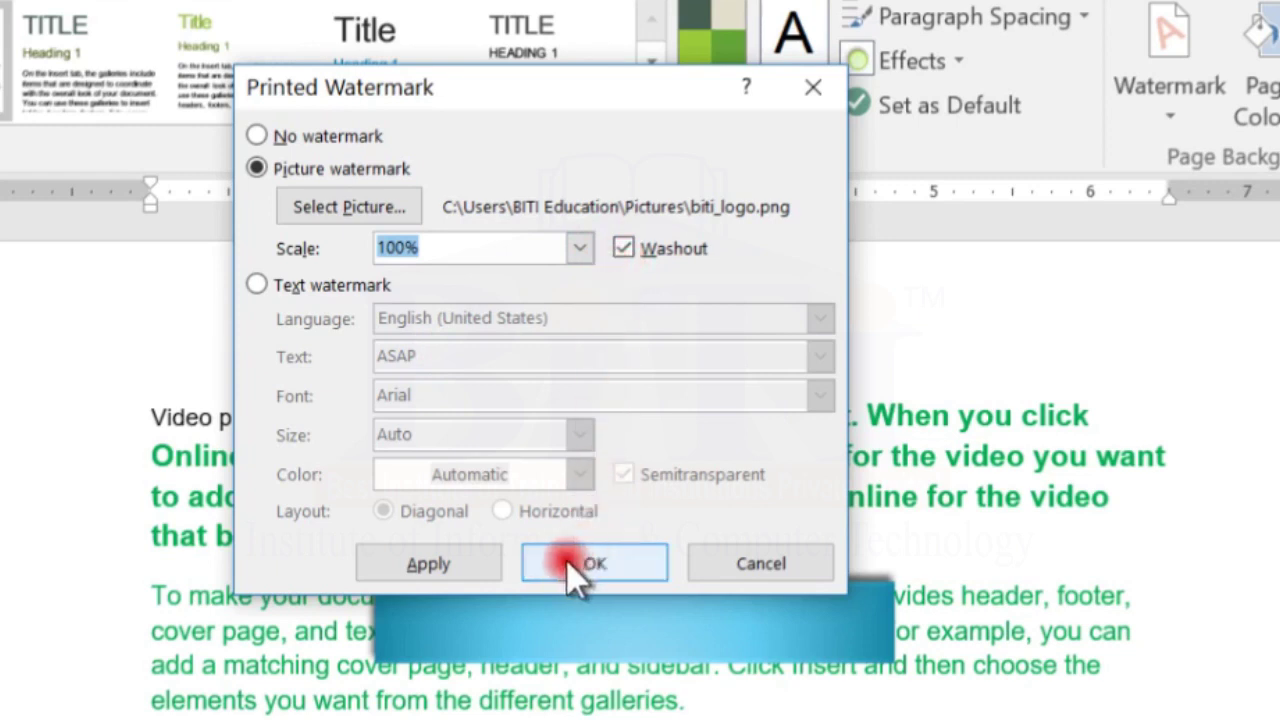
click(432, 566)
click(757, 583)
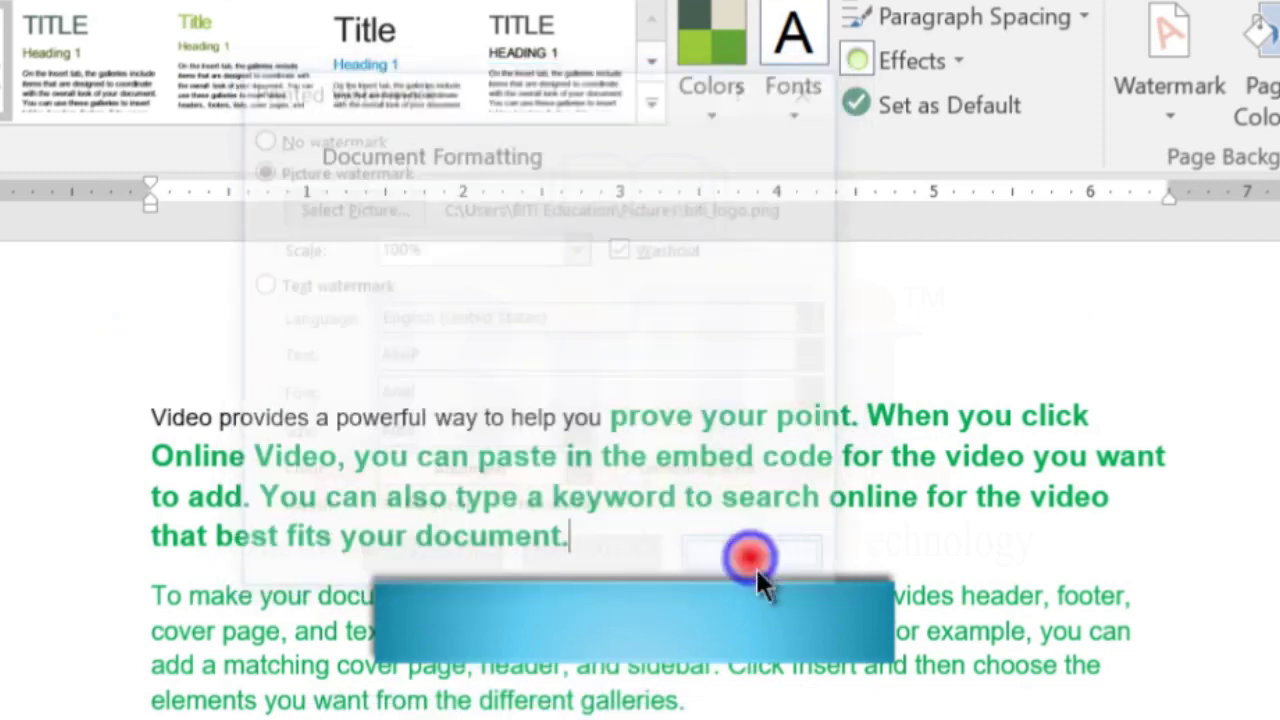
Delete the last two paragraphs of the document, from "Save time in Word" to the end.
scroll(810, 590, down, 4)
scroll(810, 588, down, 5)
scroll(820, 588, up, 4)
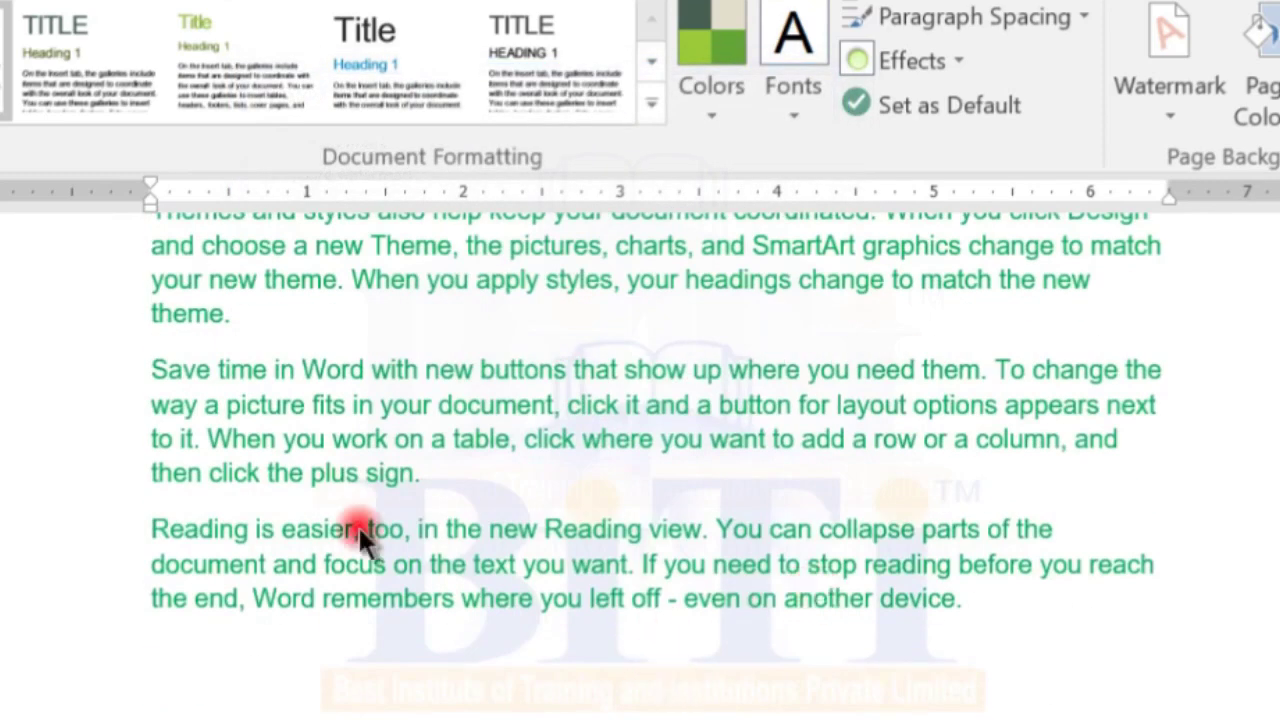
drag(1000, 590, 158, 372)
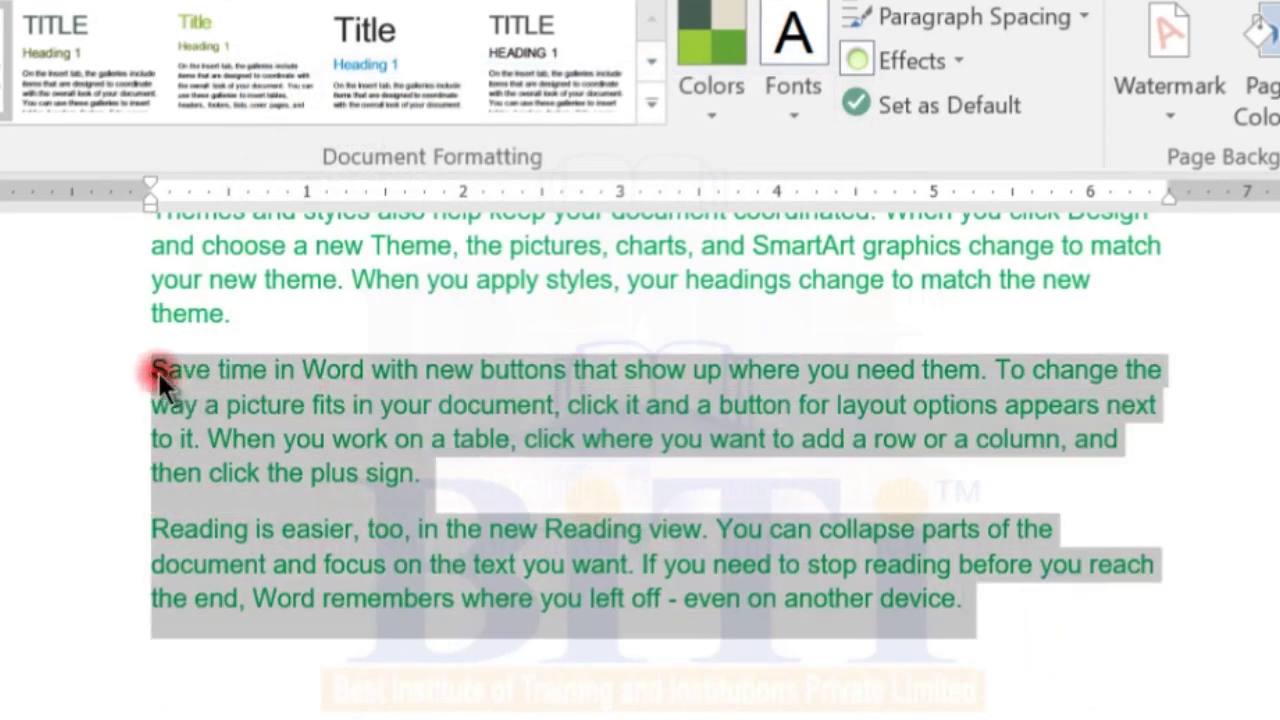
key(Delete)
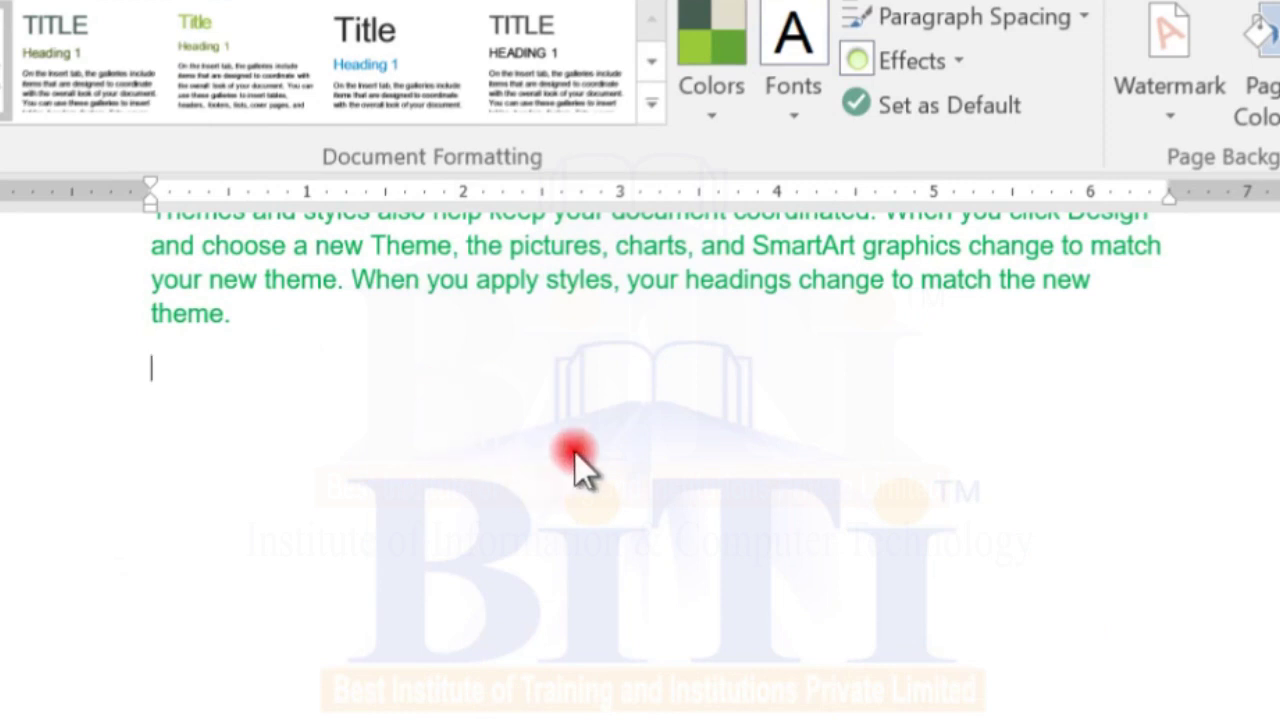
Apply a 200% scale to the existing picture watermark, and remove the watermark from the document.
click(1151, 115)
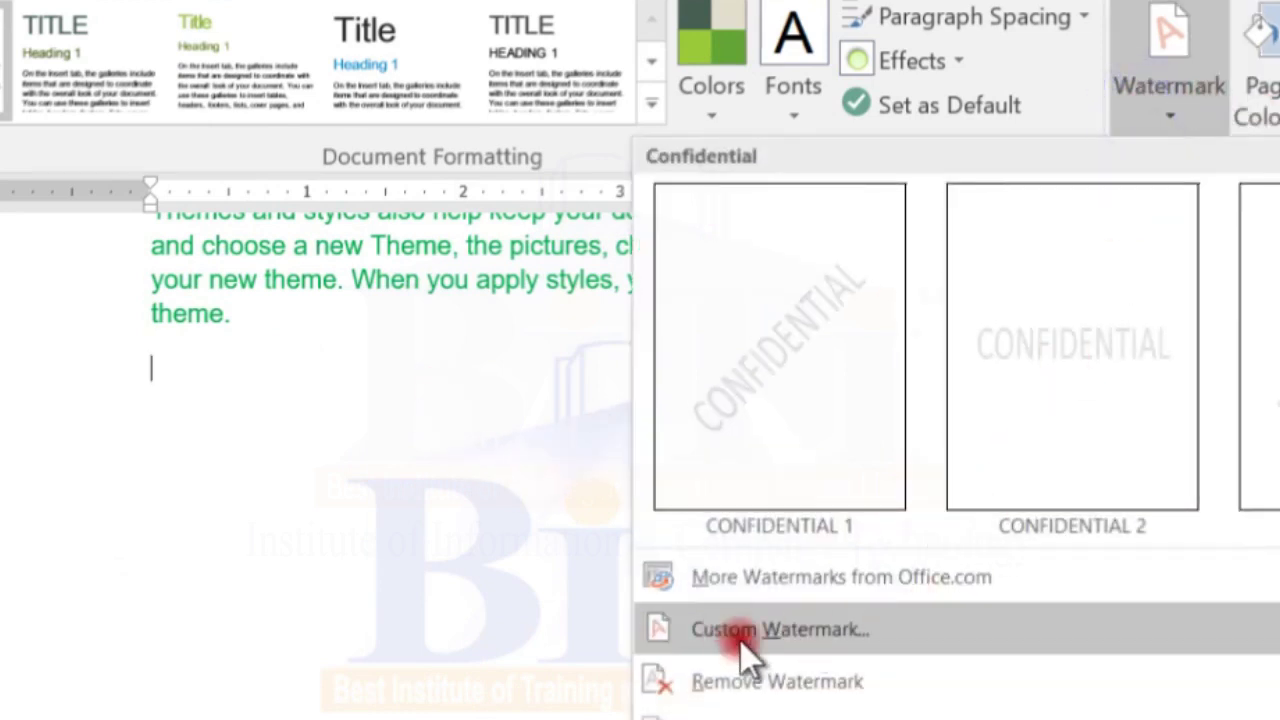
click(765, 642)
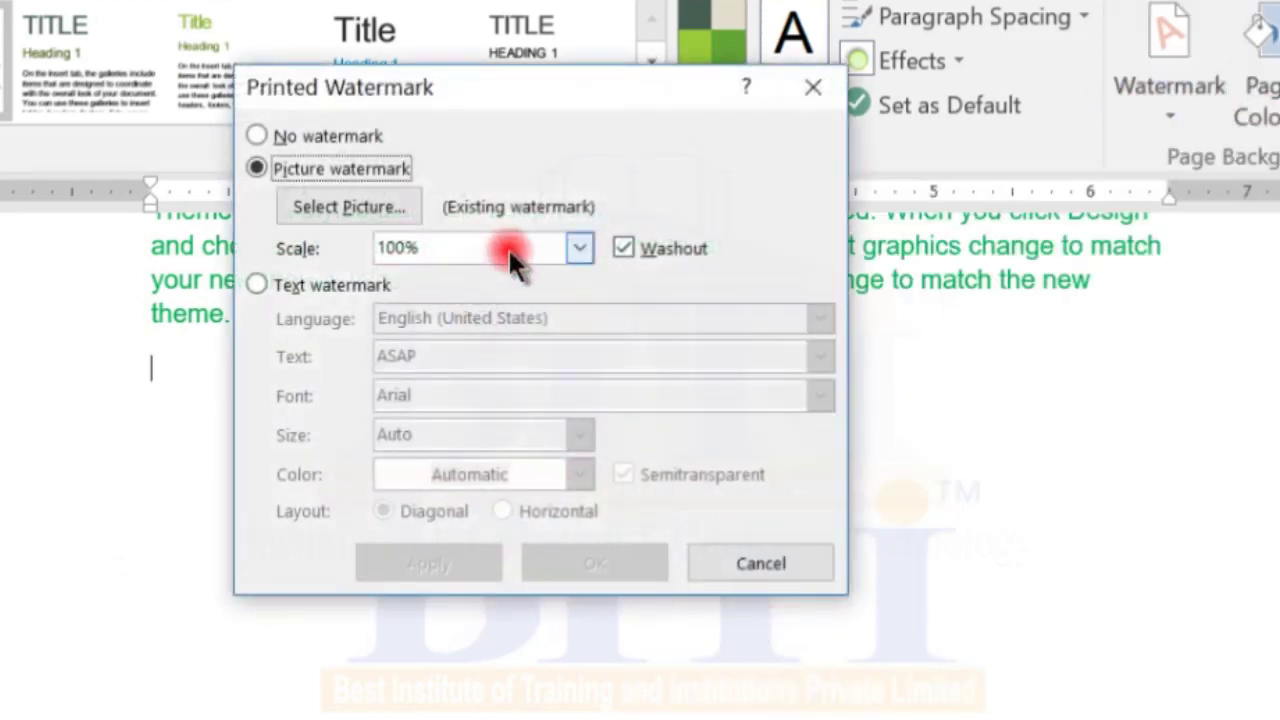
click(580, 249)
click(410, 323)
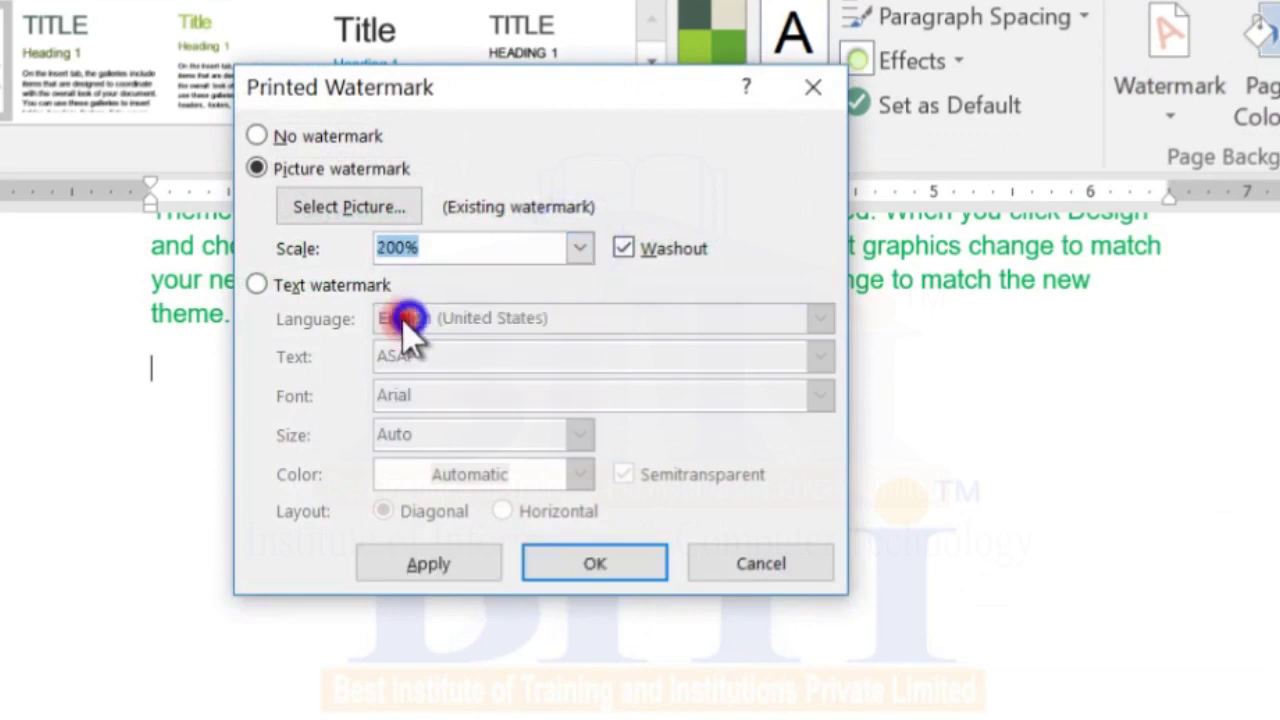
click(466, 564)
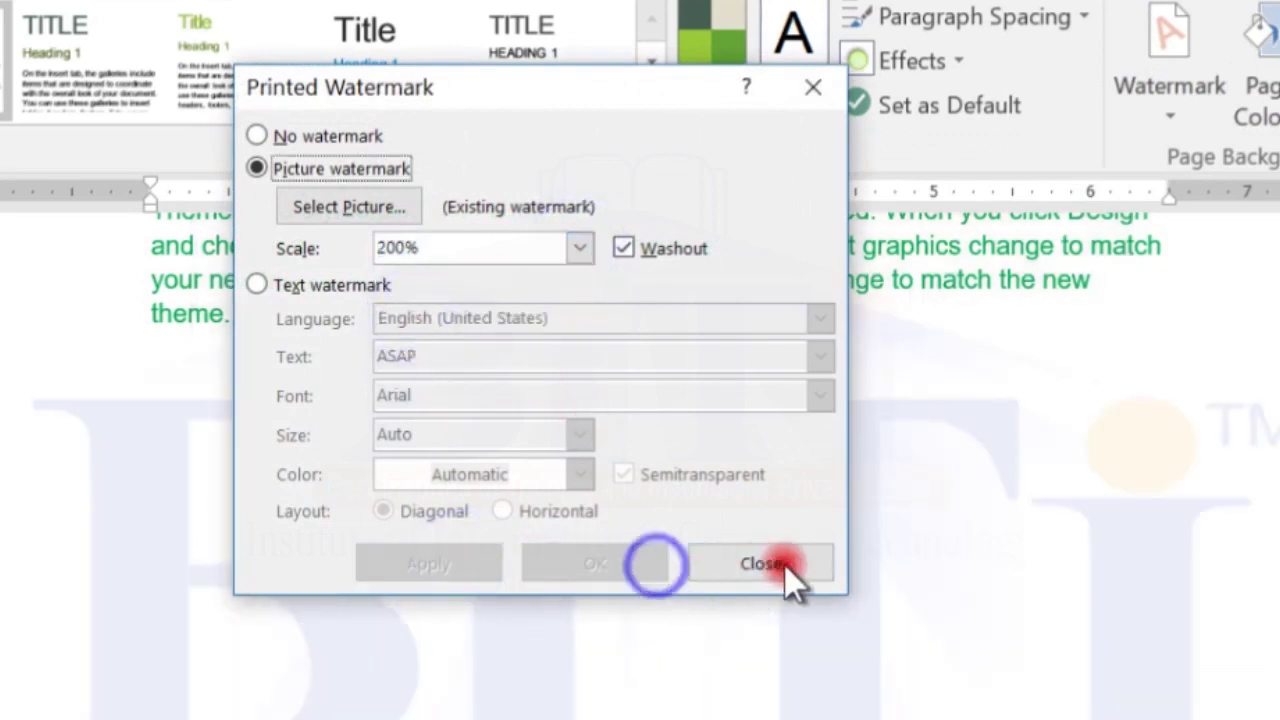
click(762, 565)
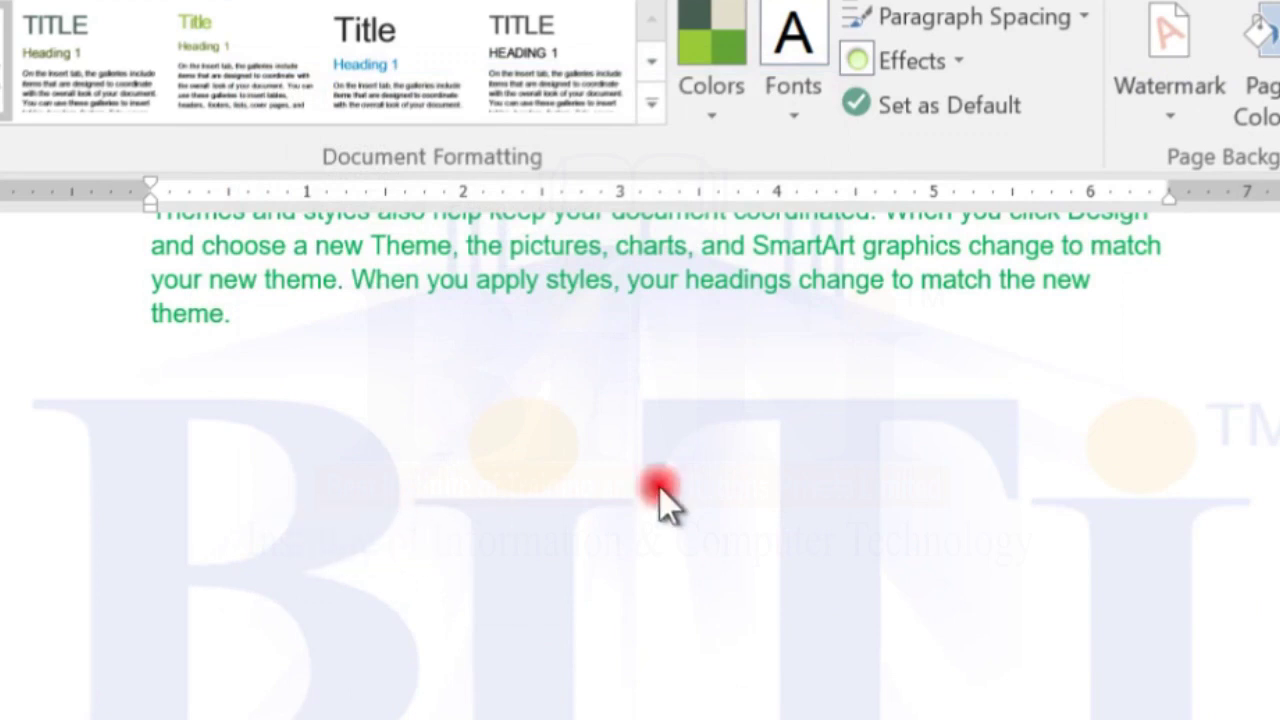
click(1175, 100)
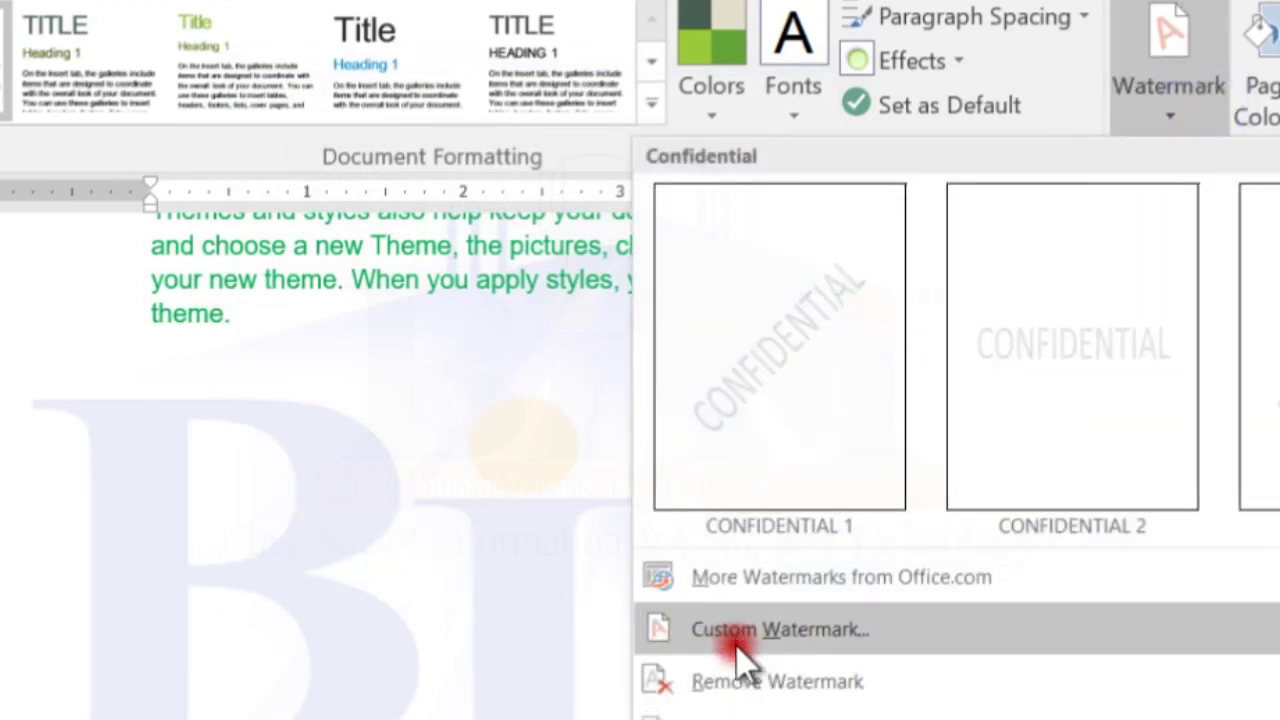
click(722, 684)
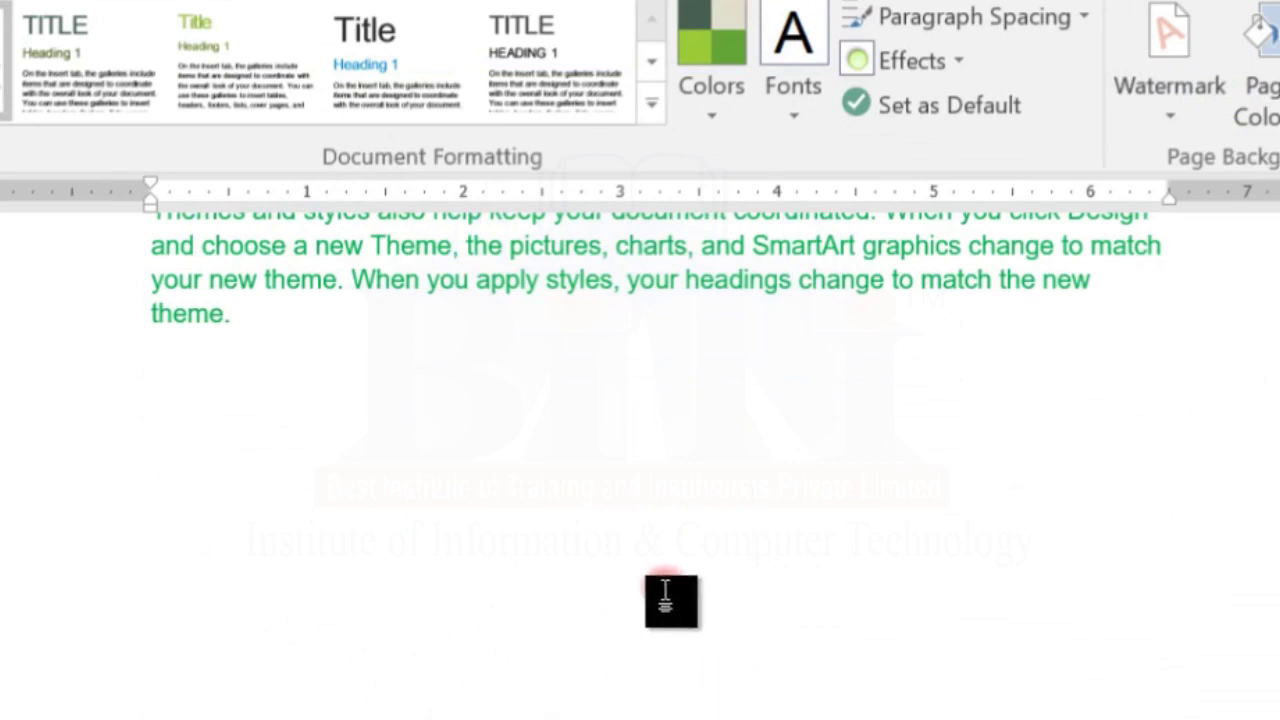
Start a custom text watermark reading "BITI" with the language set to English (United States).
click(1200, 103)
click(775, 650)
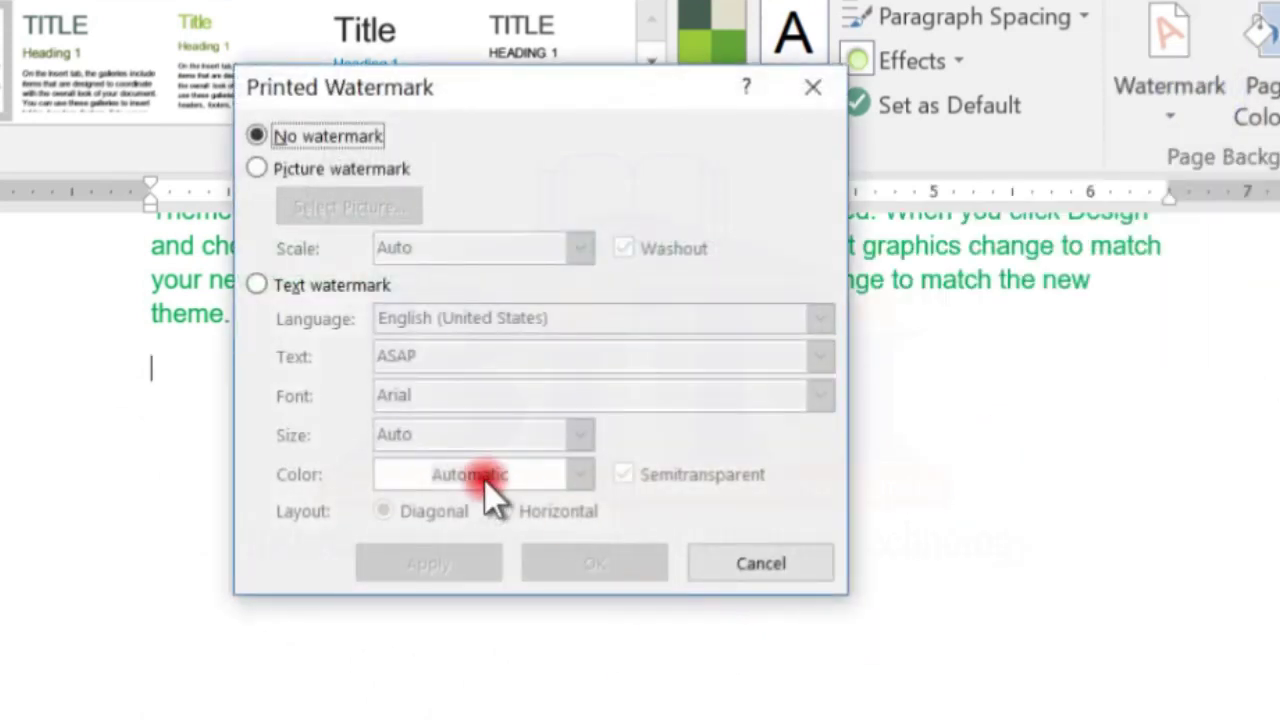
click(285, 287)
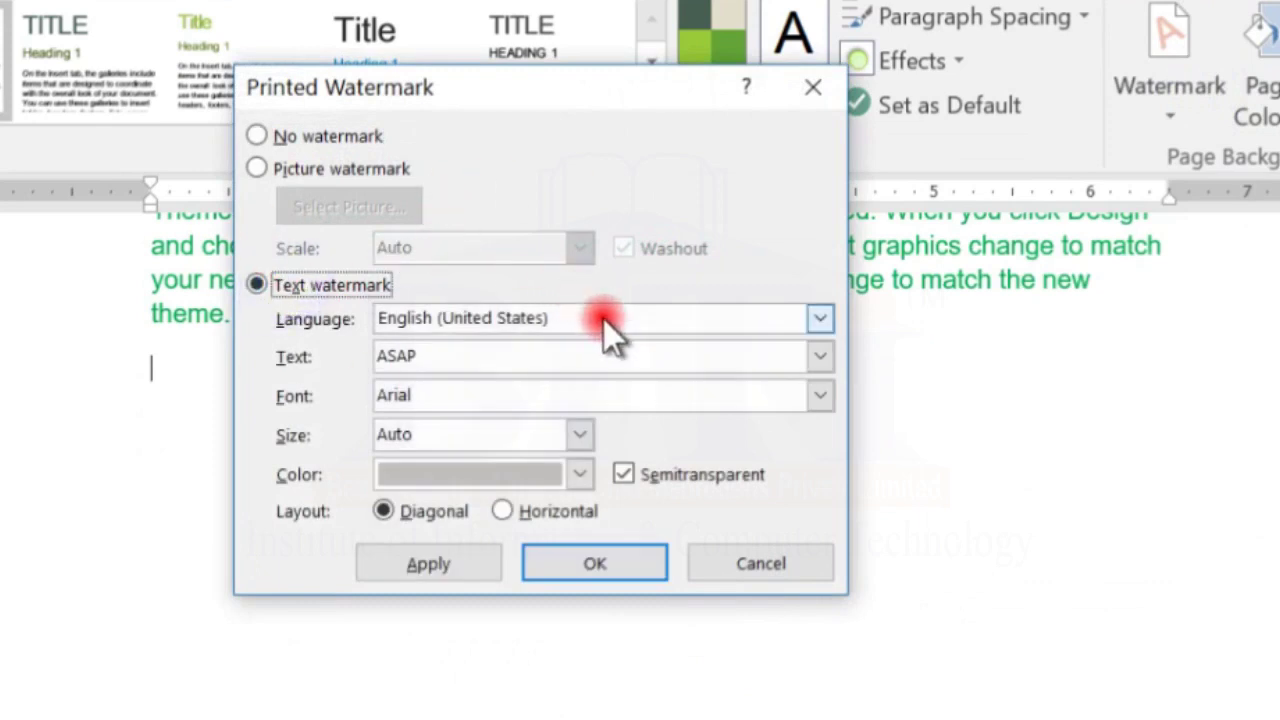
click(466, 357)
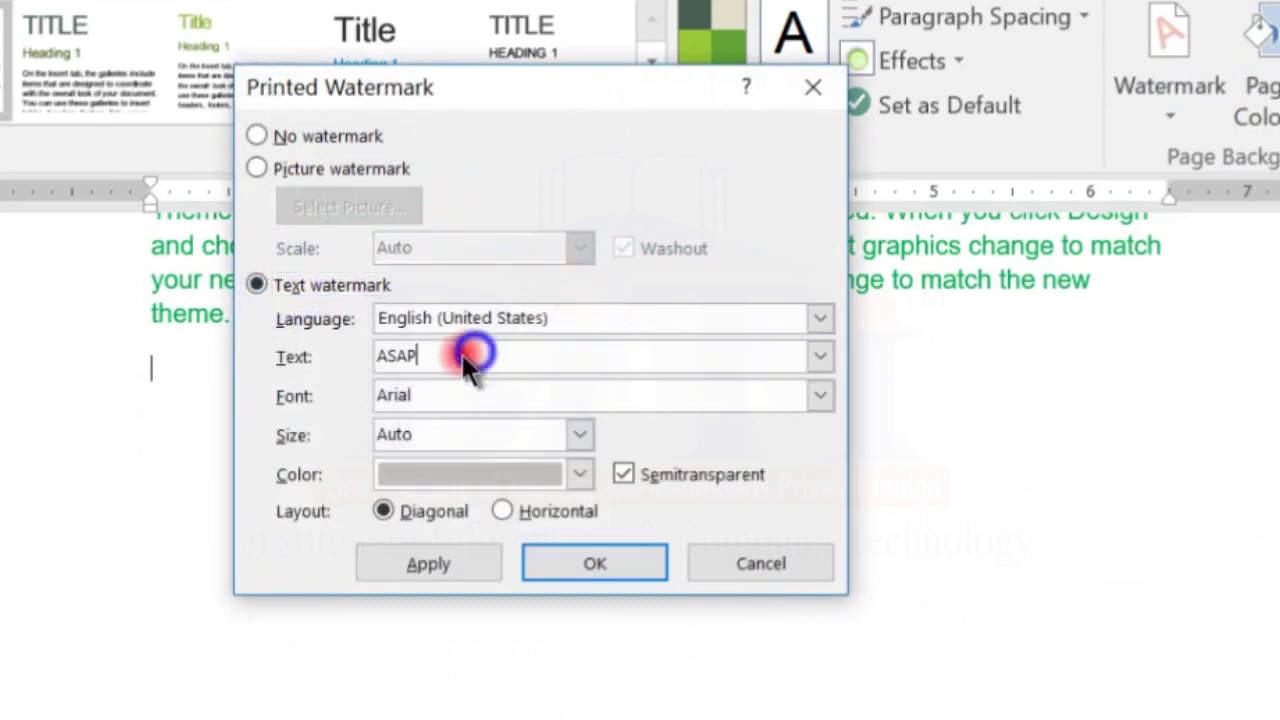
drag(466, 357, 357, 362)
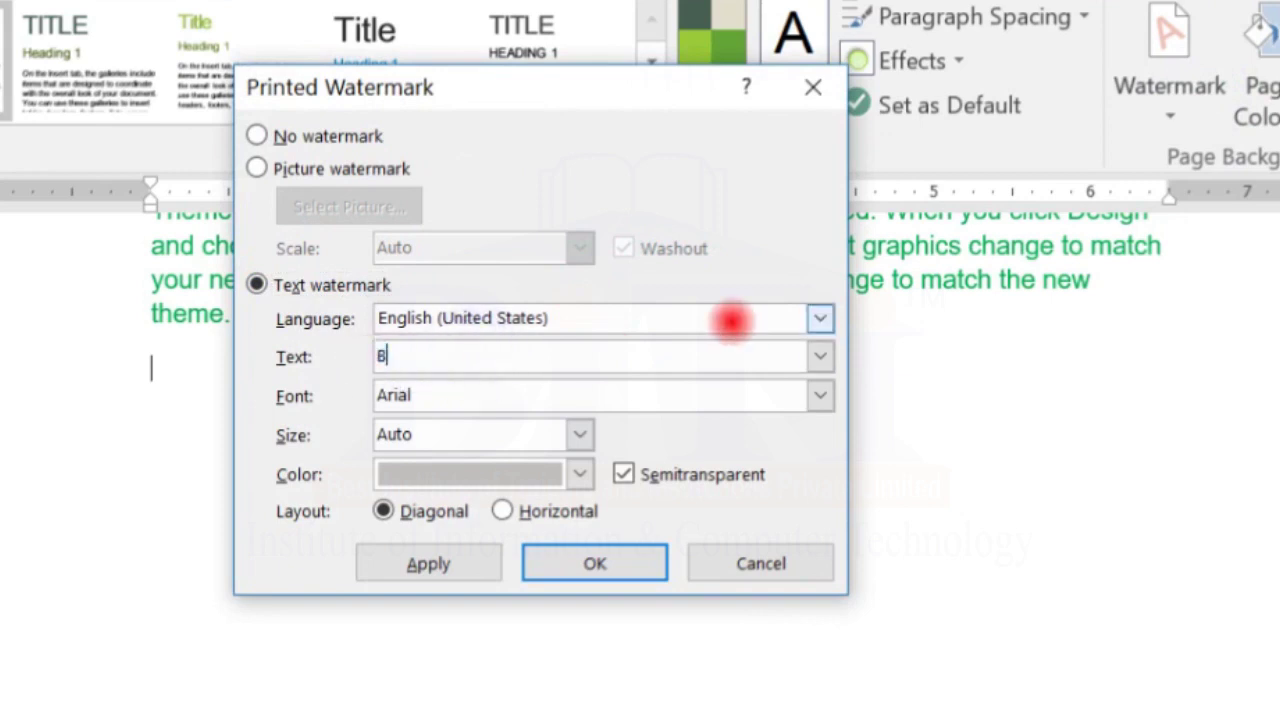
click(462, 318)
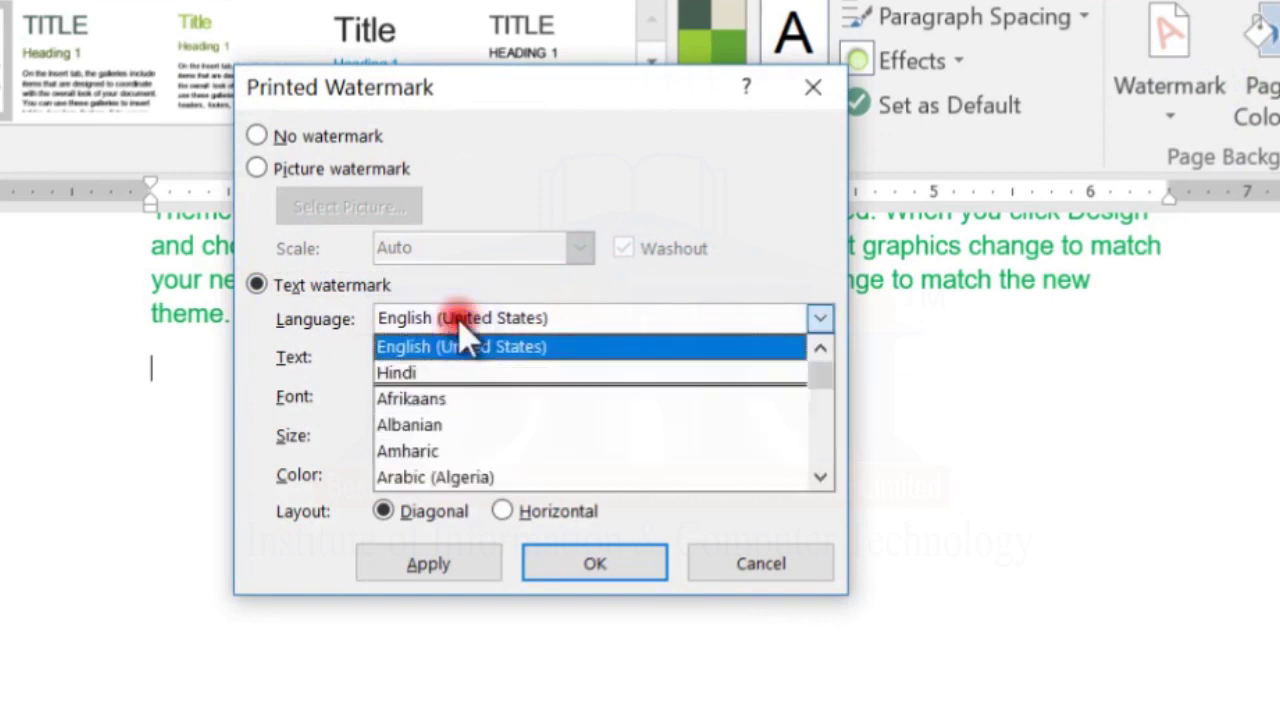
click(462, 343)
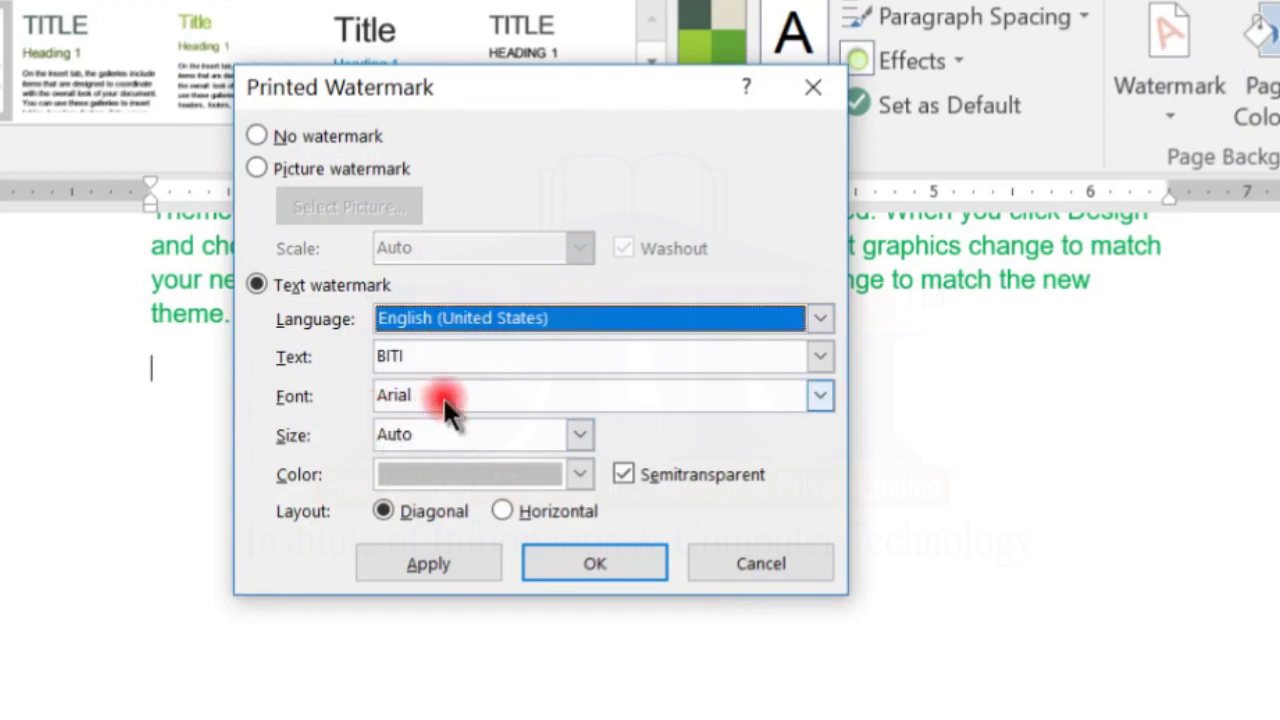
Set the text watermark's font to Monotype Corsiva and review the size options, keeping the size at Auto.
click(442, 395)
click(820, 395)
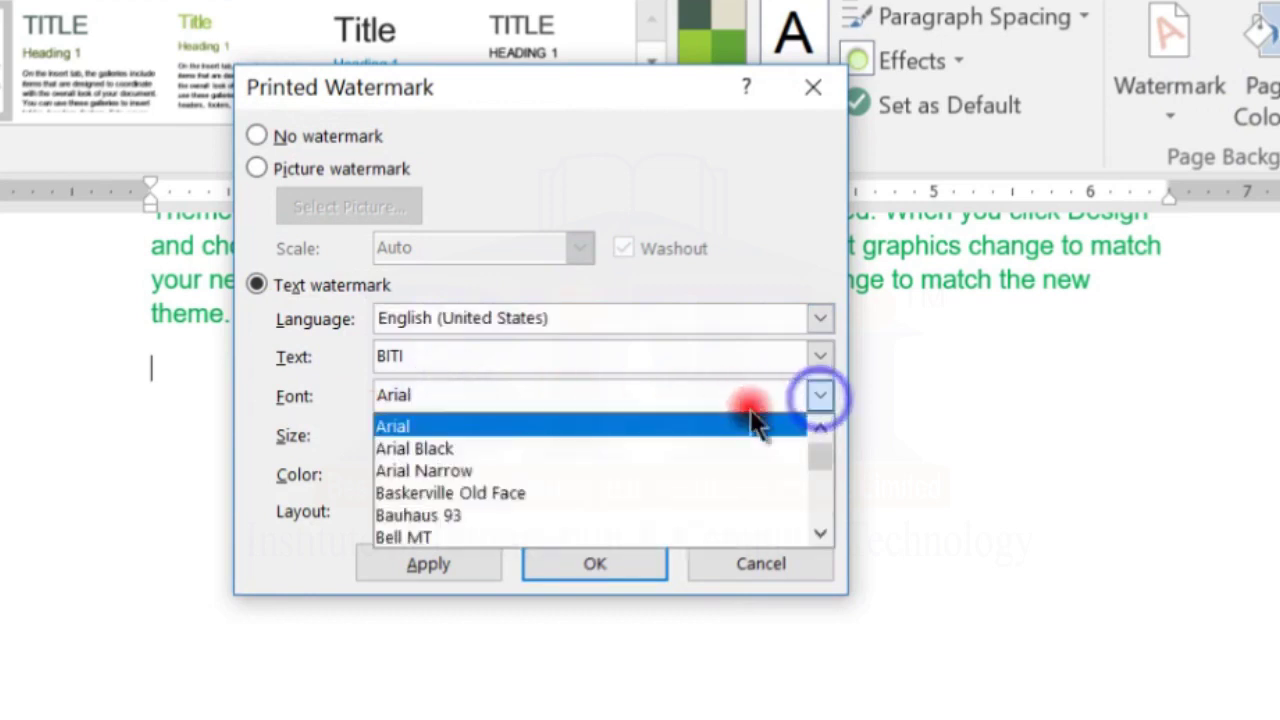
click(653, 403)
text(mo)
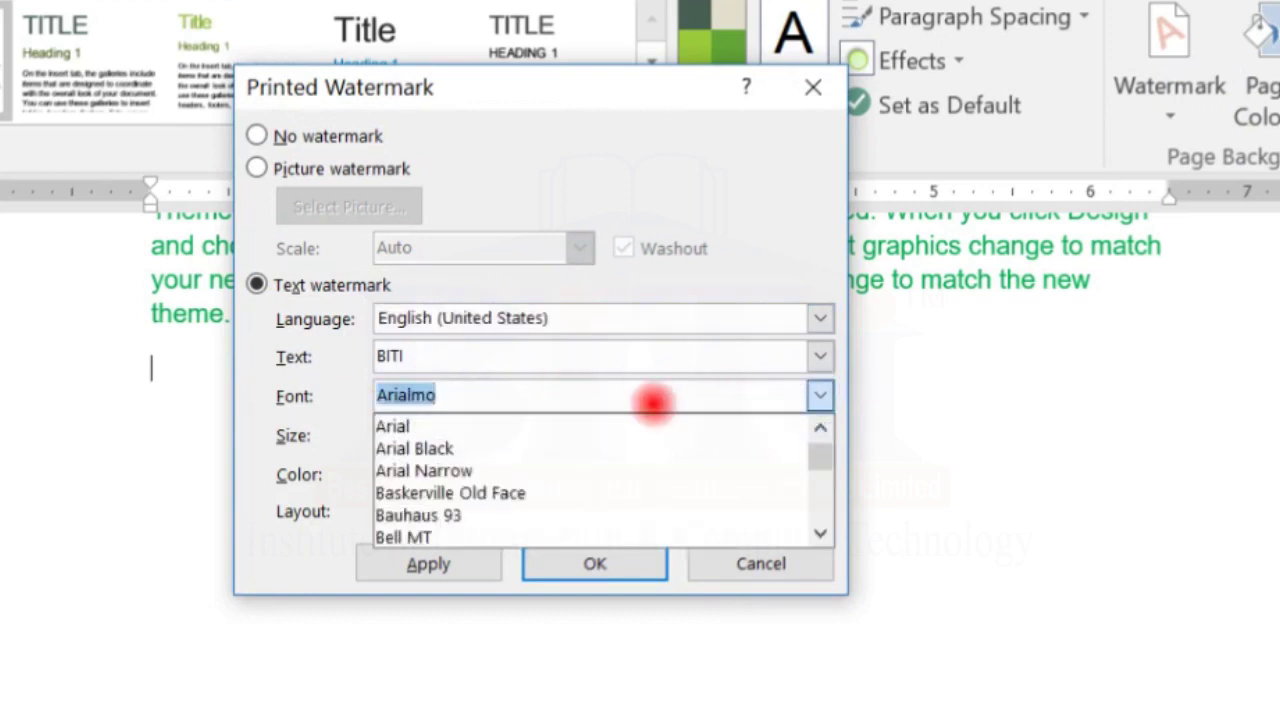
click(475, 426)
click(452, 446)
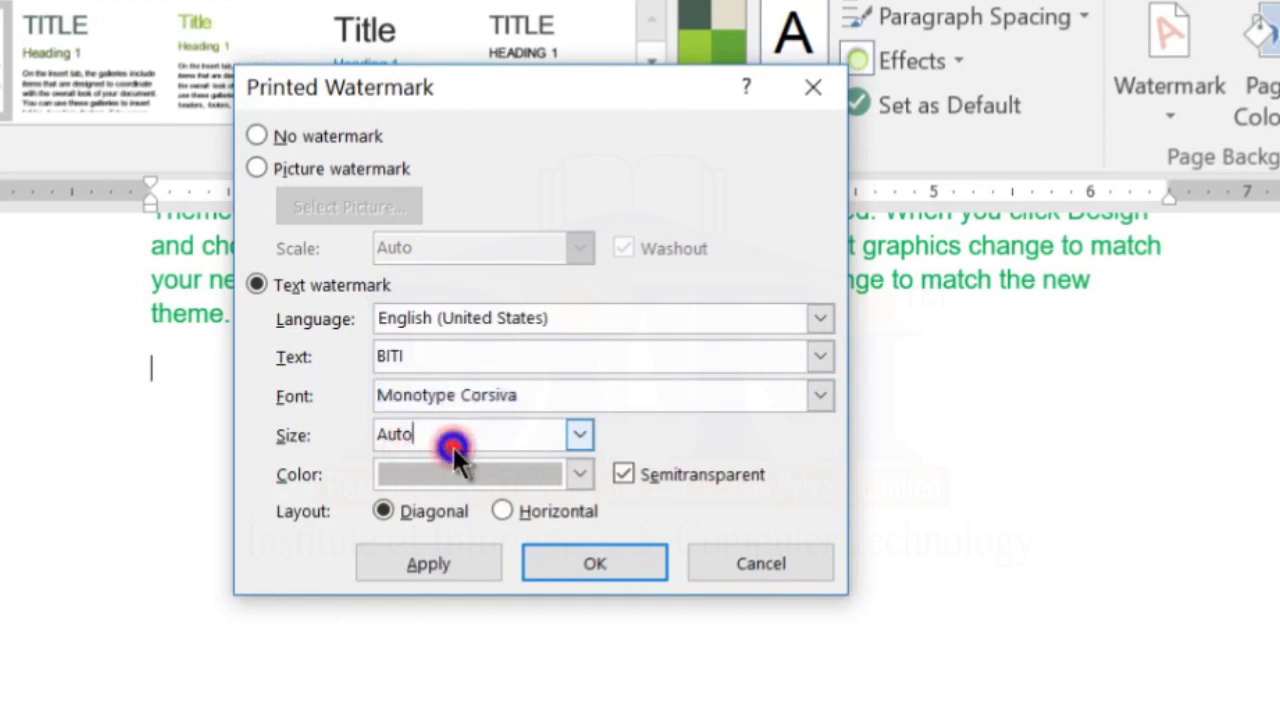
click(582, 436)
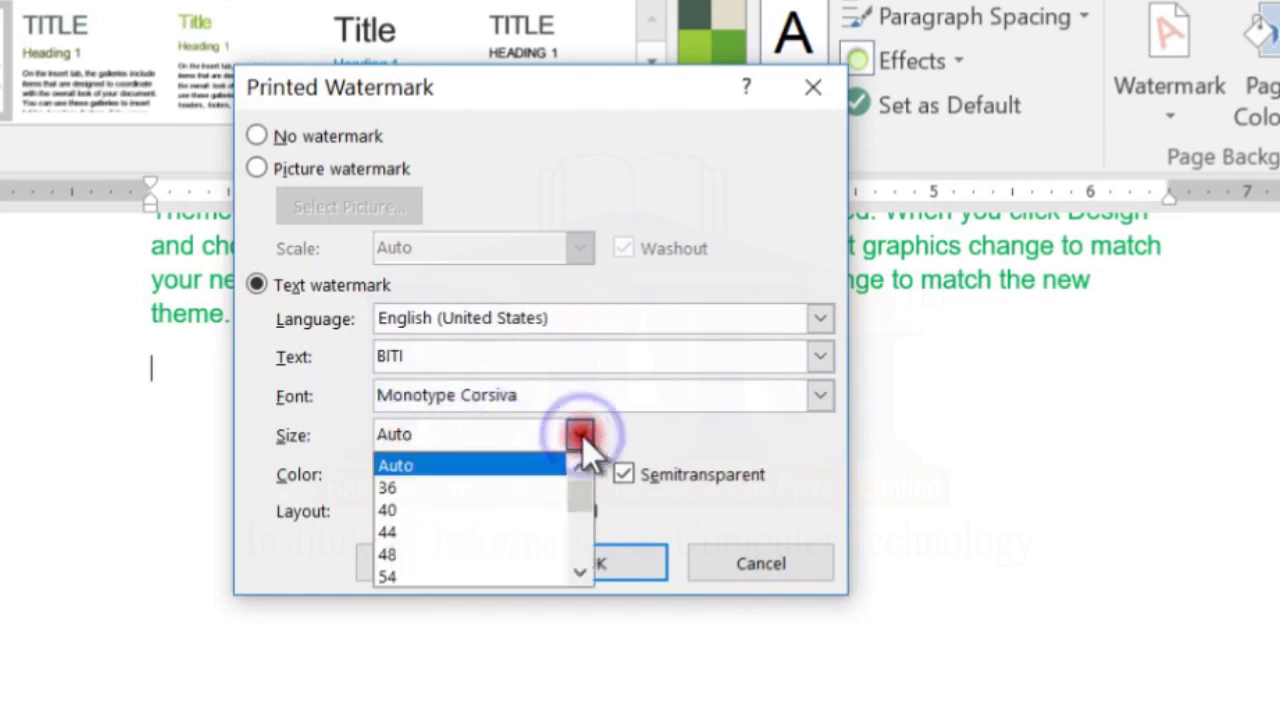
drag(575, 484, 571, 449)
click(699, 432)
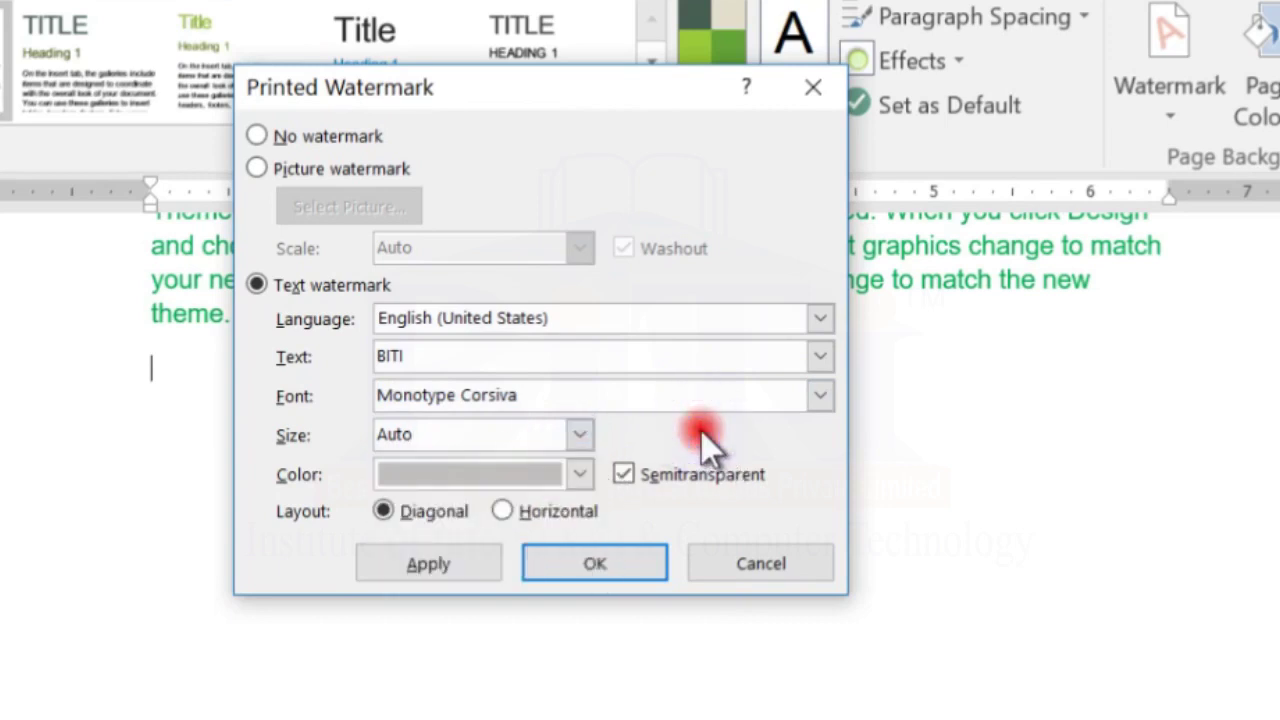
Keep the BITI text watermark's grey colour and diagonal layout, apply it to the document, and view it on the page.
click(565, 473)
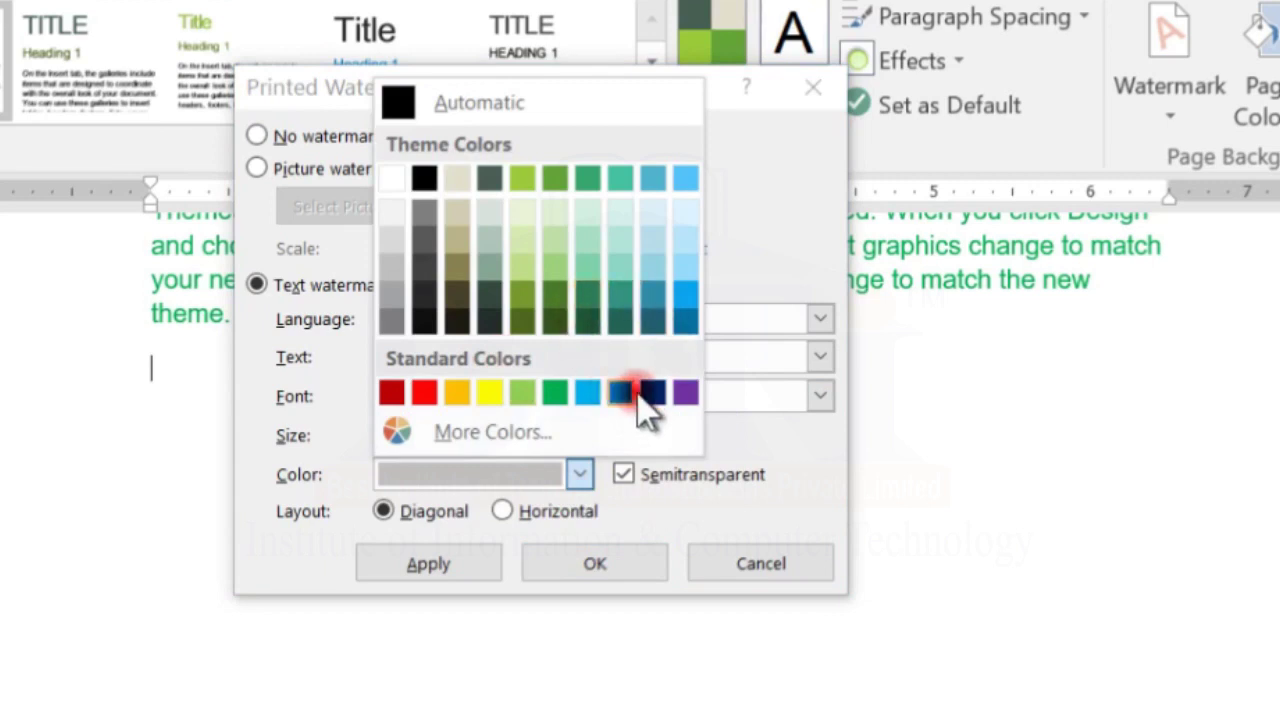
click(560, 503)
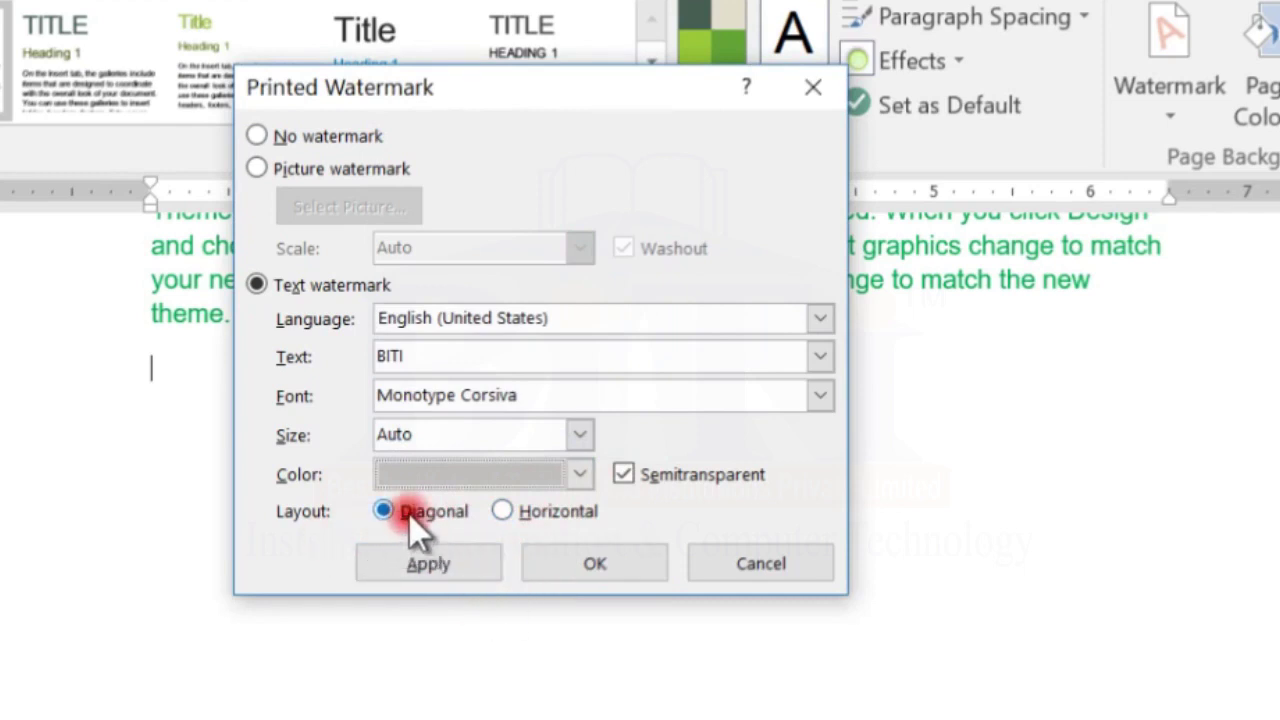
click(416, 565)
click(748, 564)
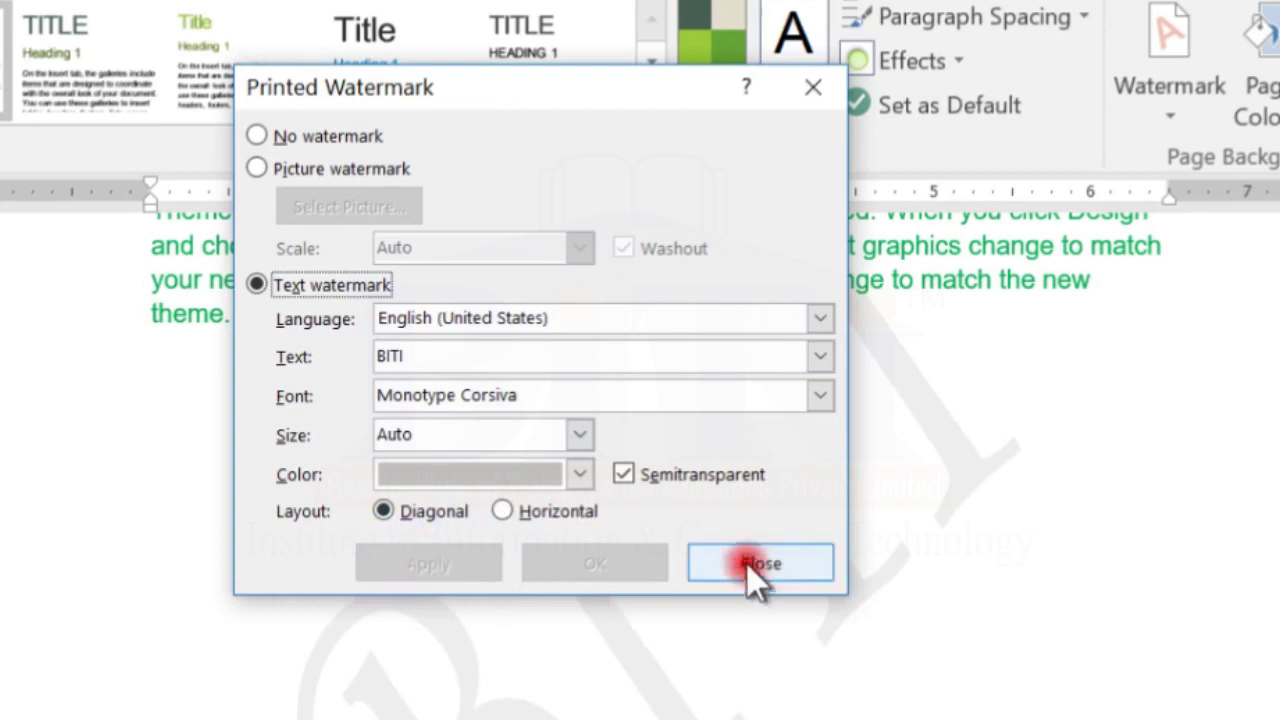
scroll(612, 578, down, 2)
scroll(611, 578, up, 5)
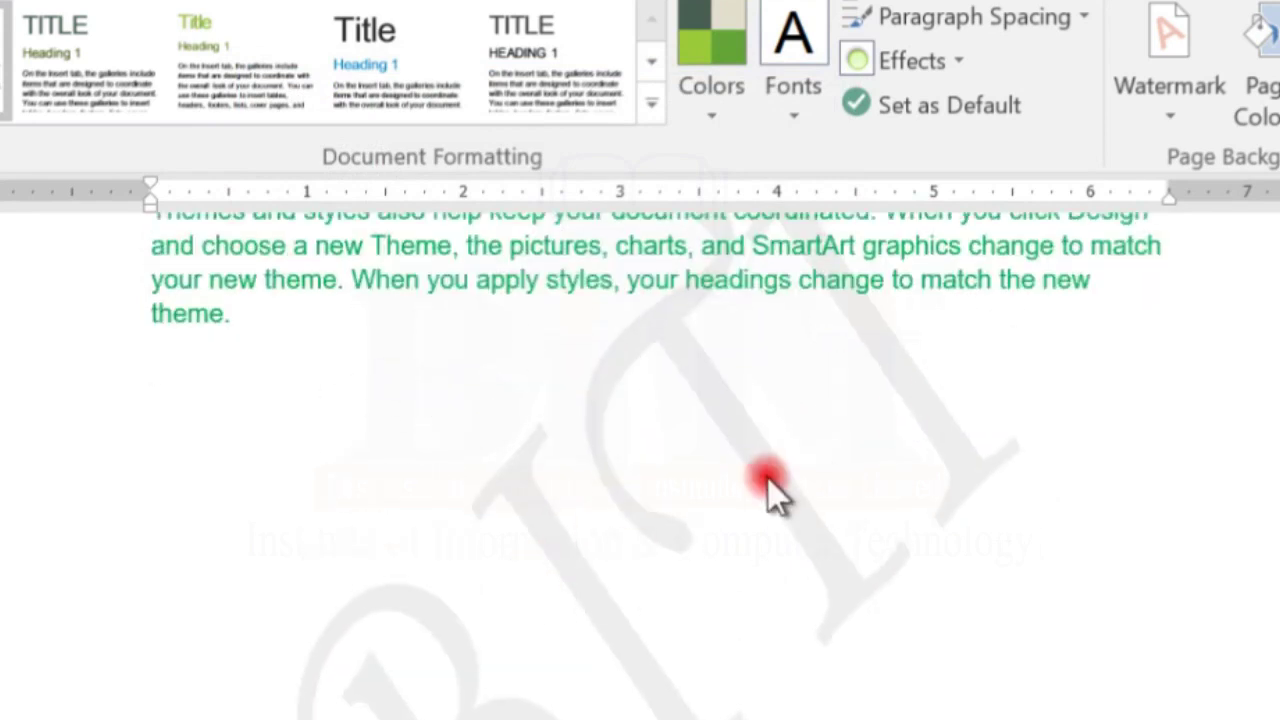
Change the BITI text watermark to the Horizontal layout, apply it, and remove the watermark from the document.
click(1172, 110)
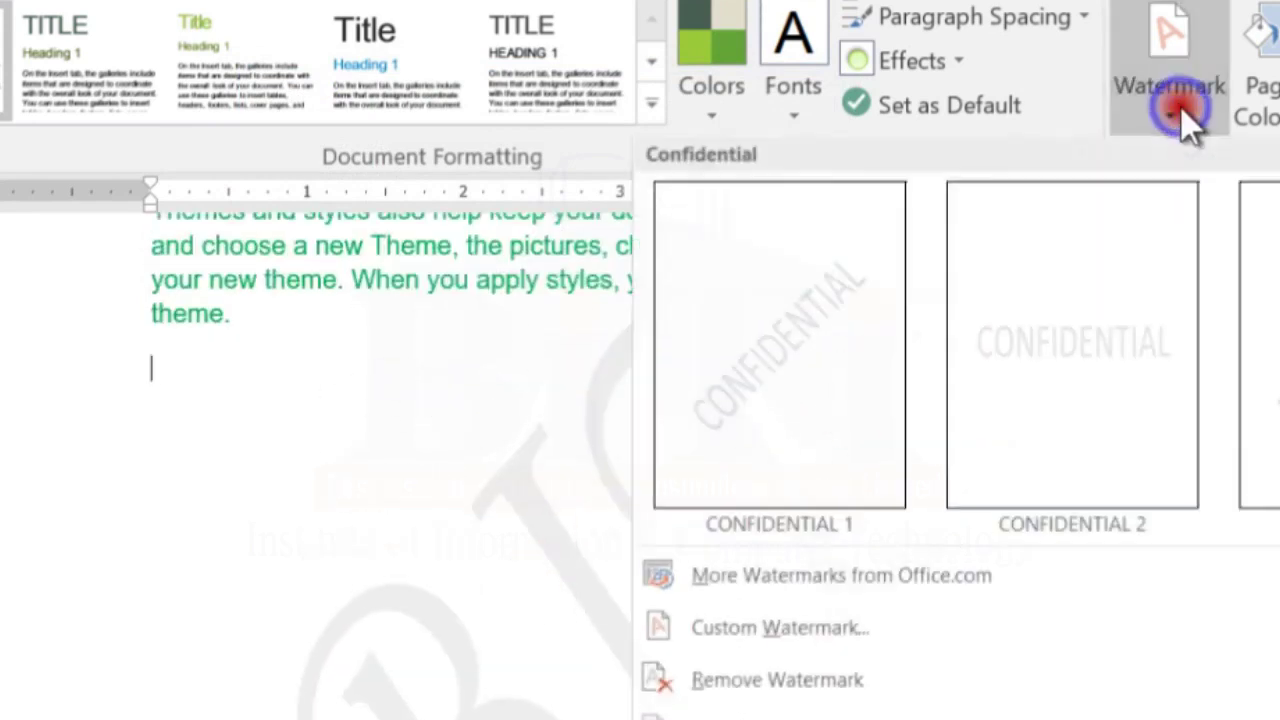
click(779, 640)
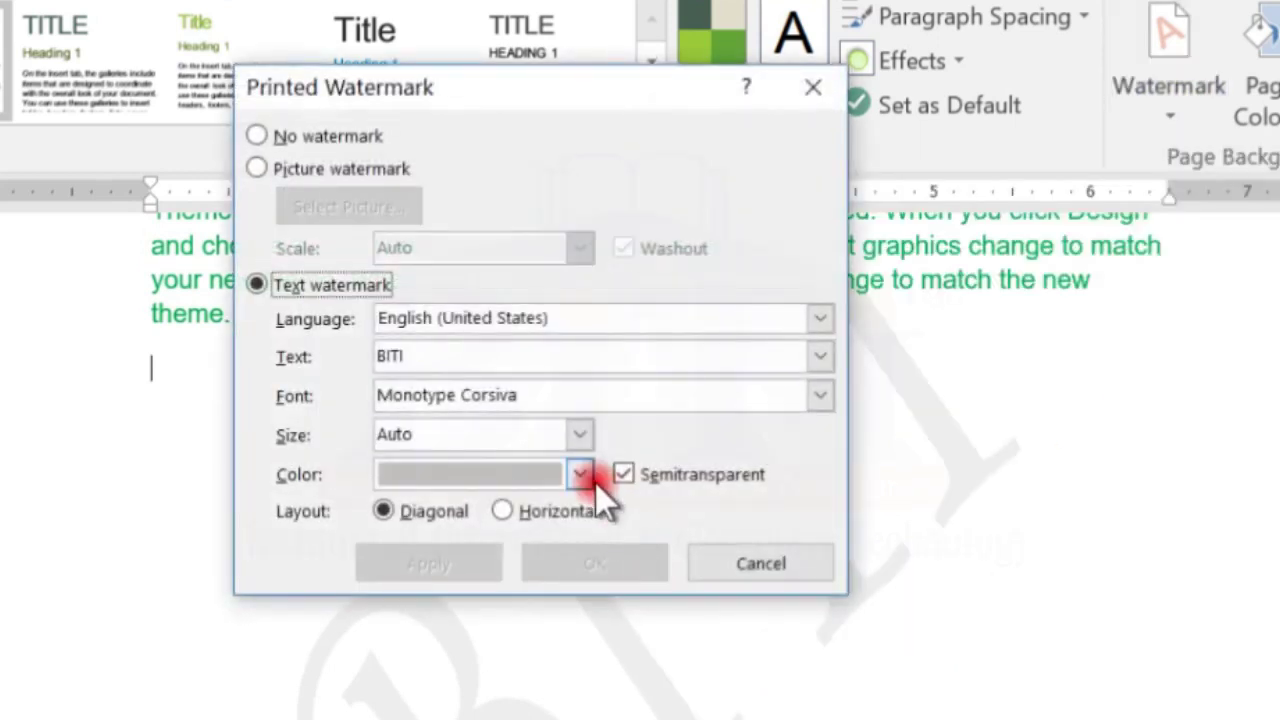
click(522, 511)
click(426, 560)
click(612, 563)
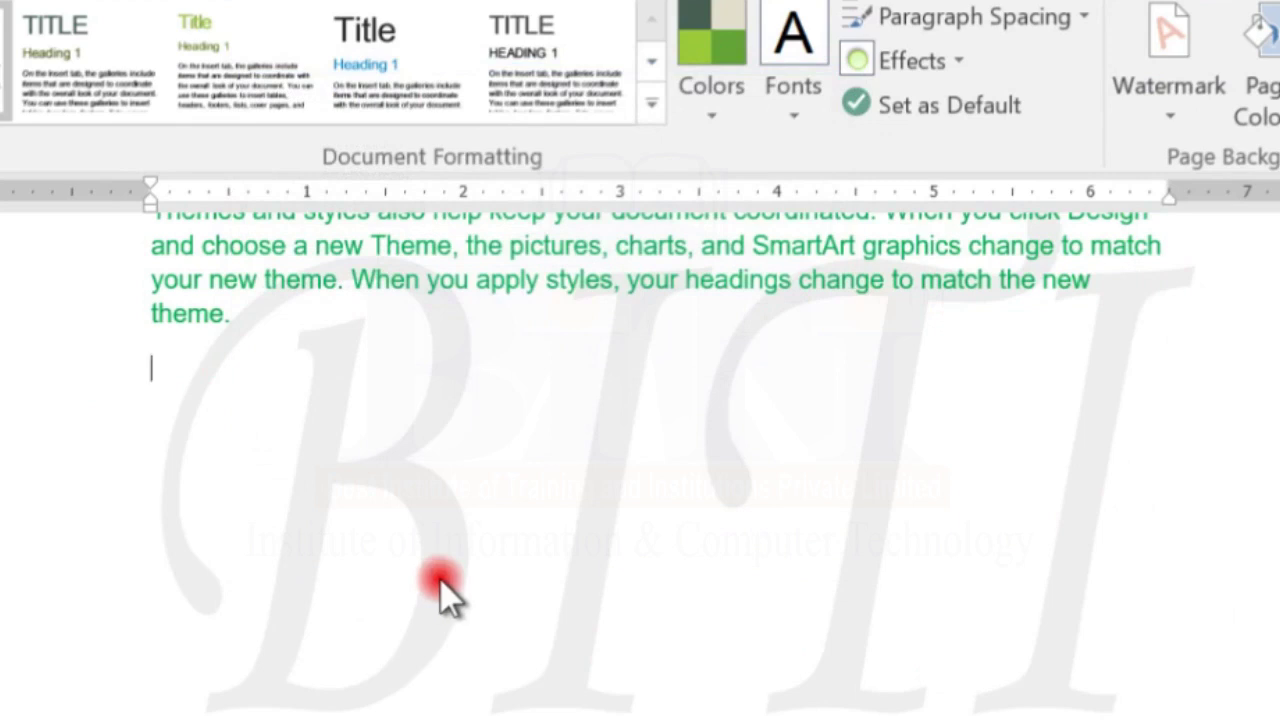
click(1166, 110)
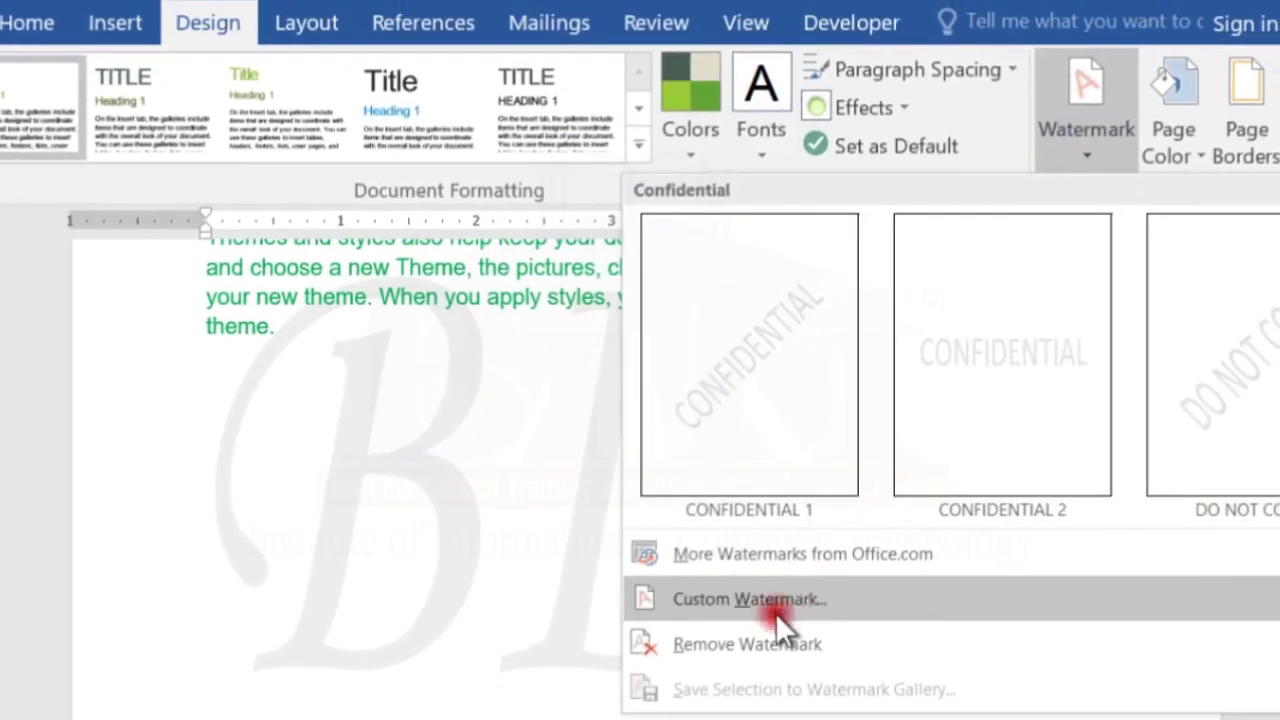
click(710, 644)
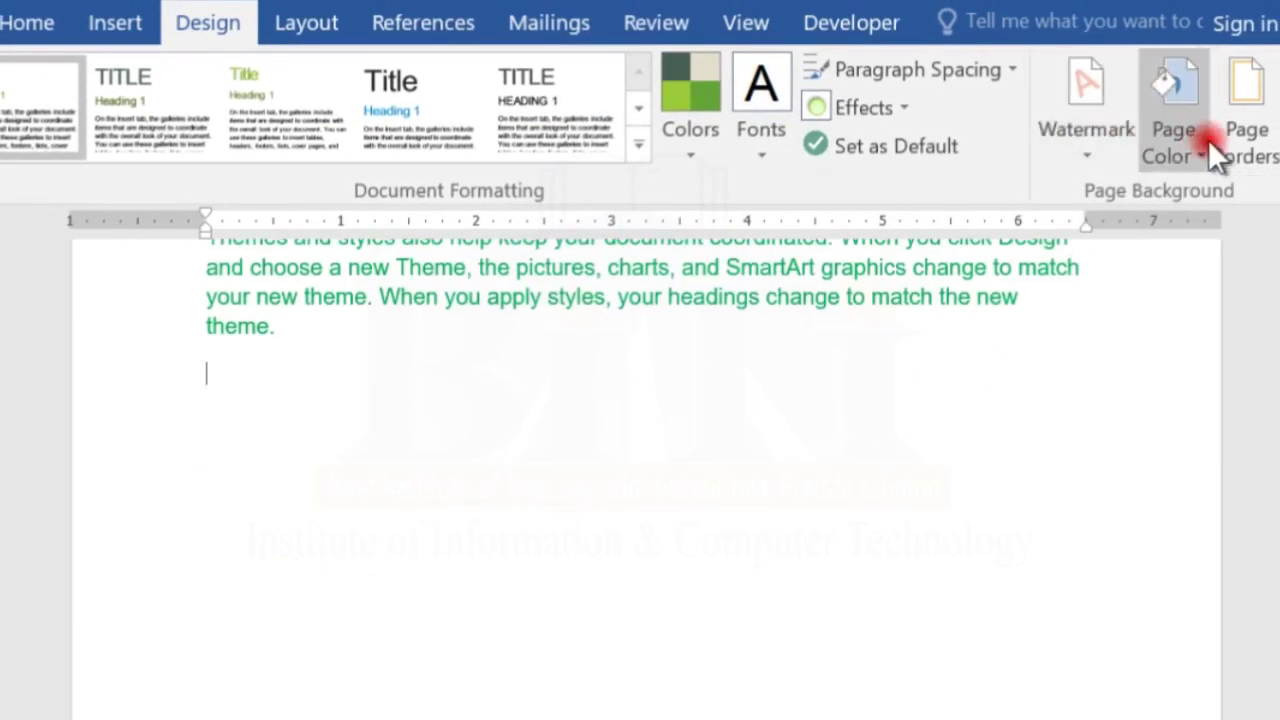
Apply a medium green theme colour as the page colour and check the document in the print preview.
click(1190, 145)
click(773, 485)
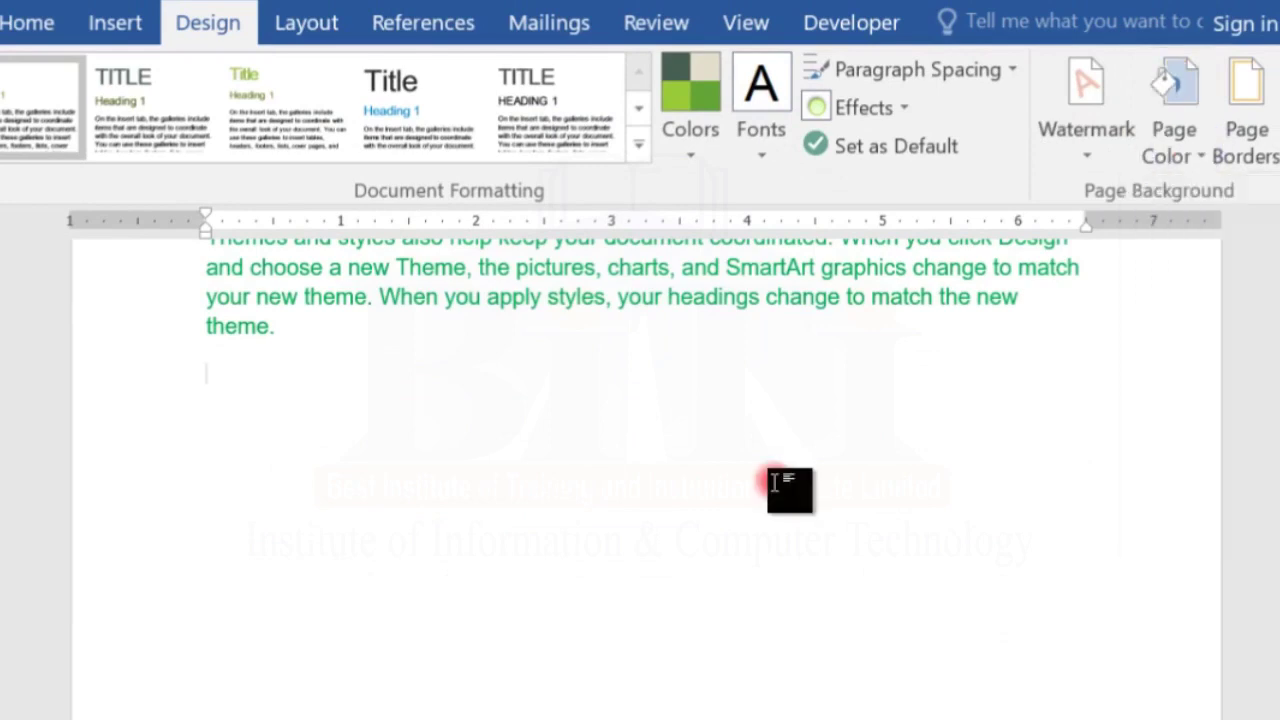
scroll(750, 484, down, 5)
ctrl+scroll(745, 485, up, 5)
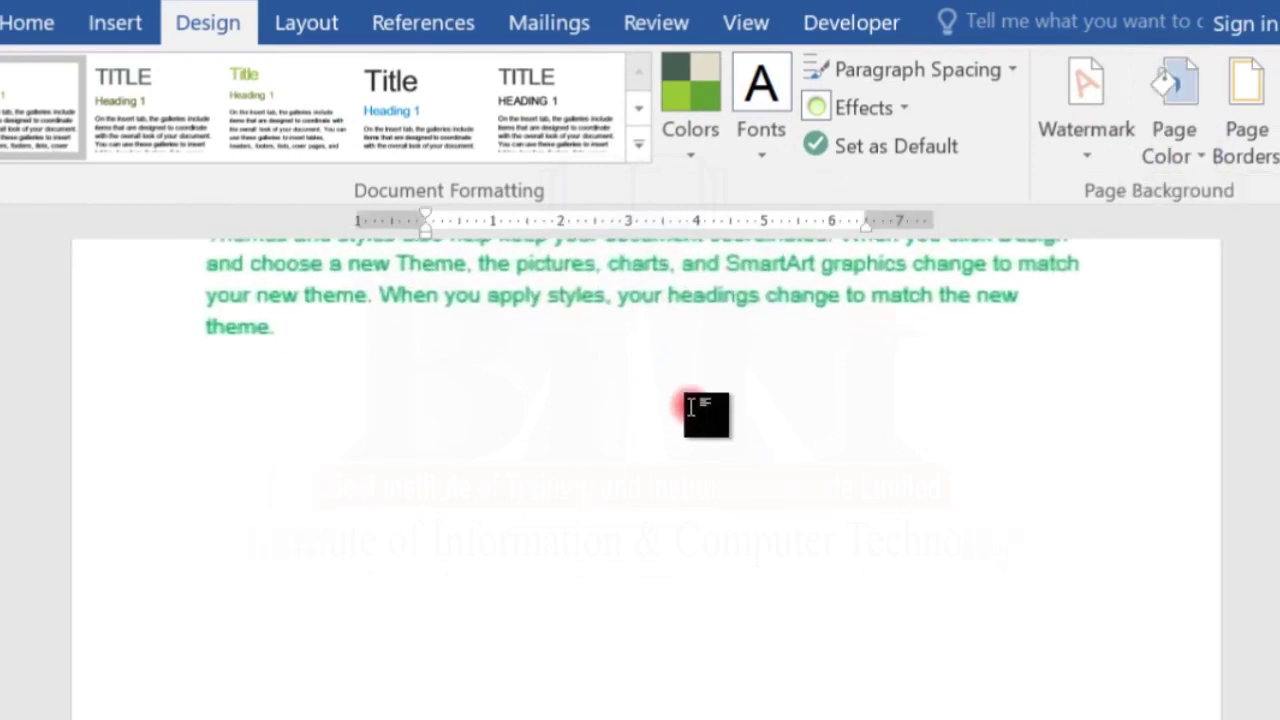
scroll(686, 406, up, 5)
click(1171, 155)
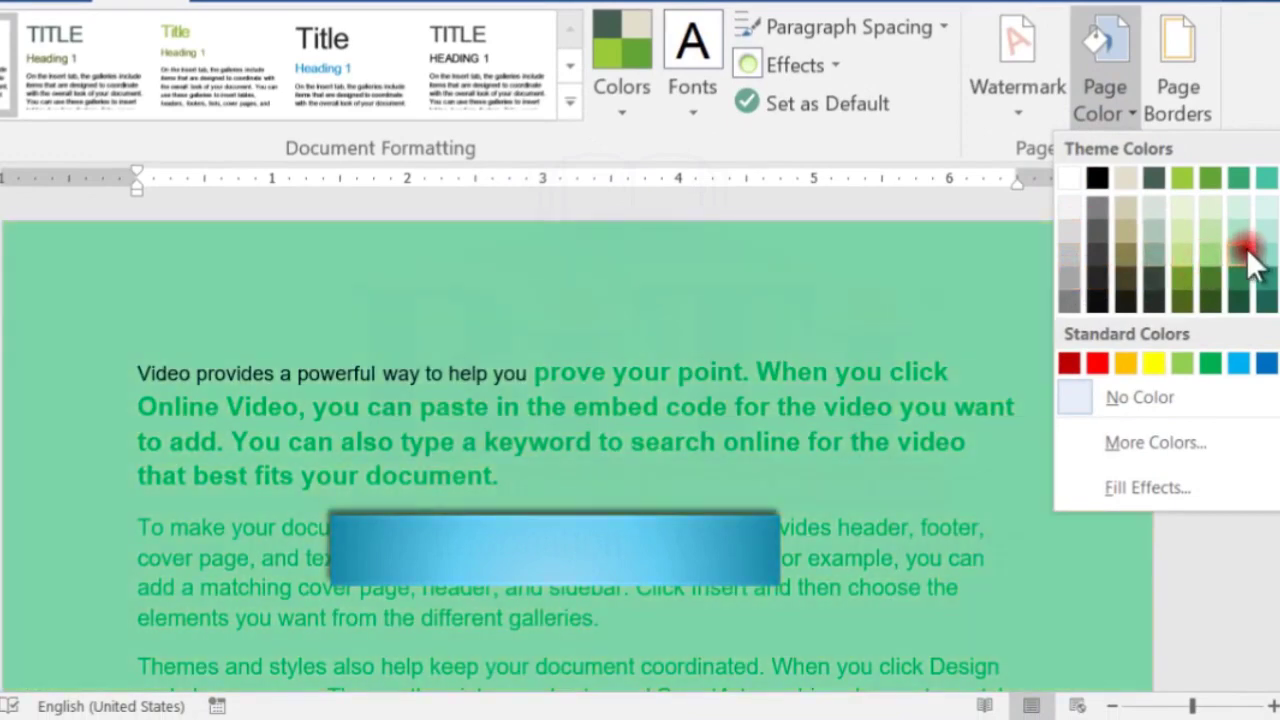
click(1246, 248)
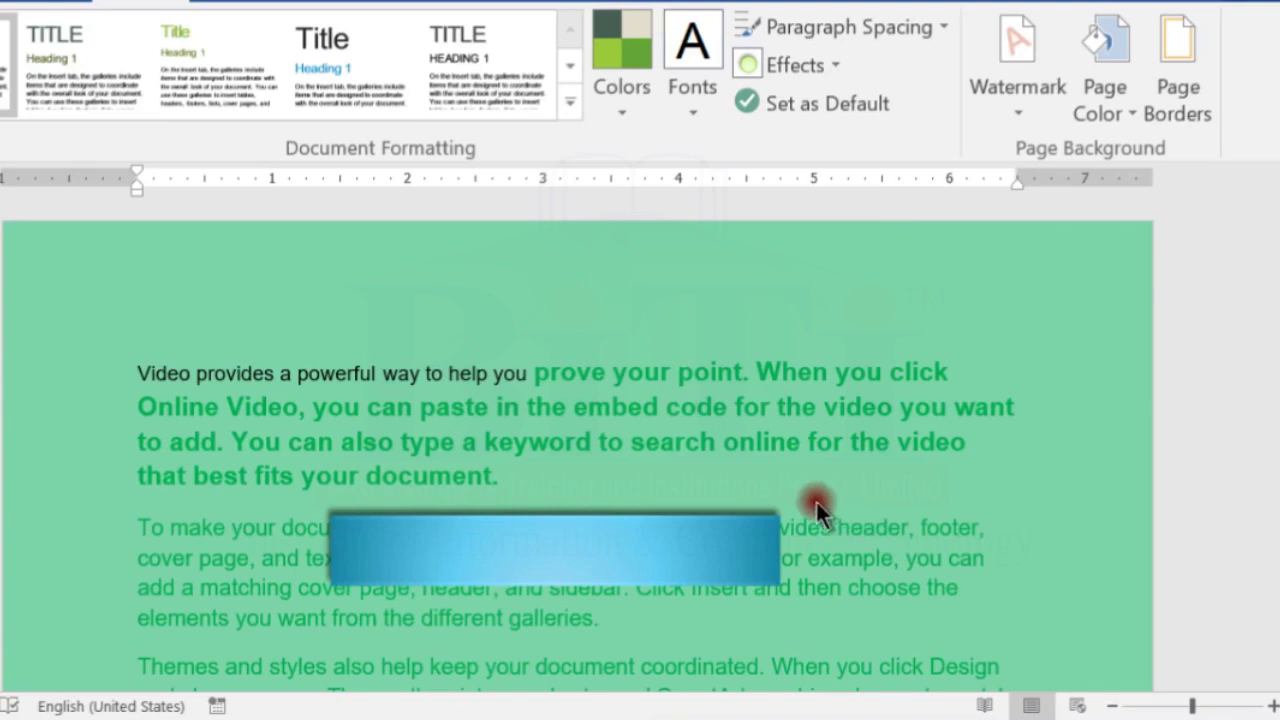
key(ctrl+p)
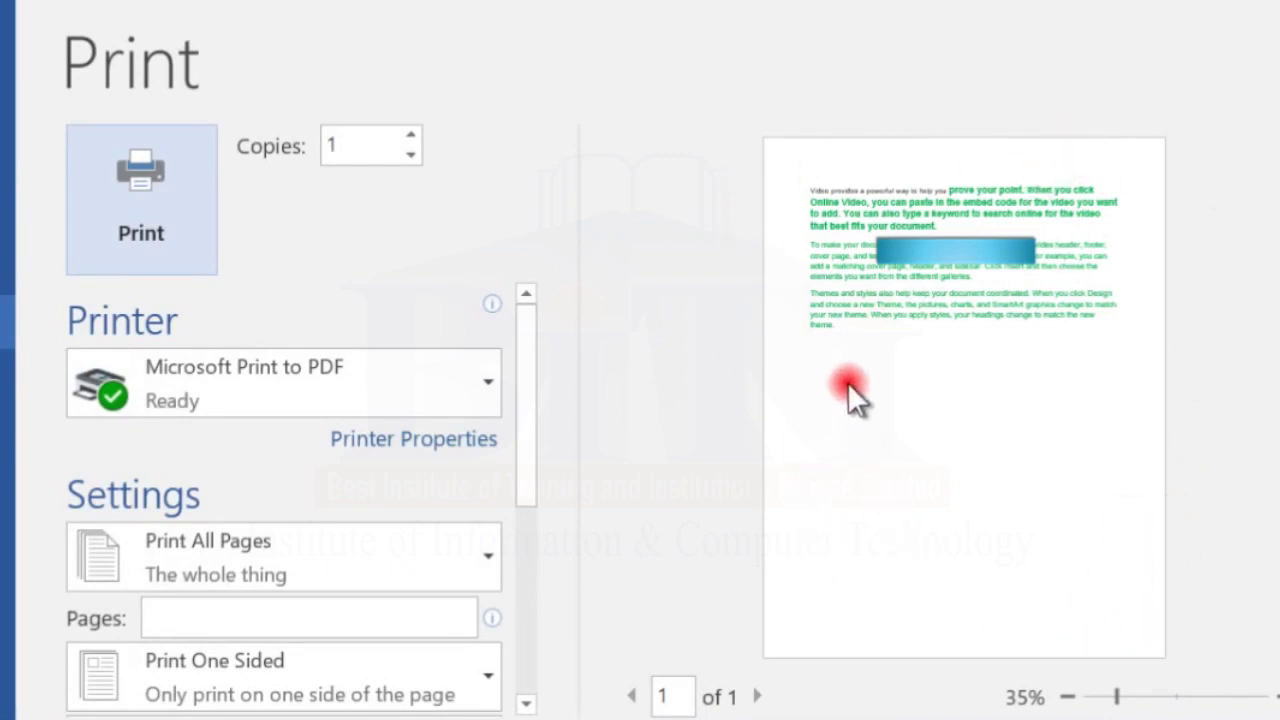
key(Escape)
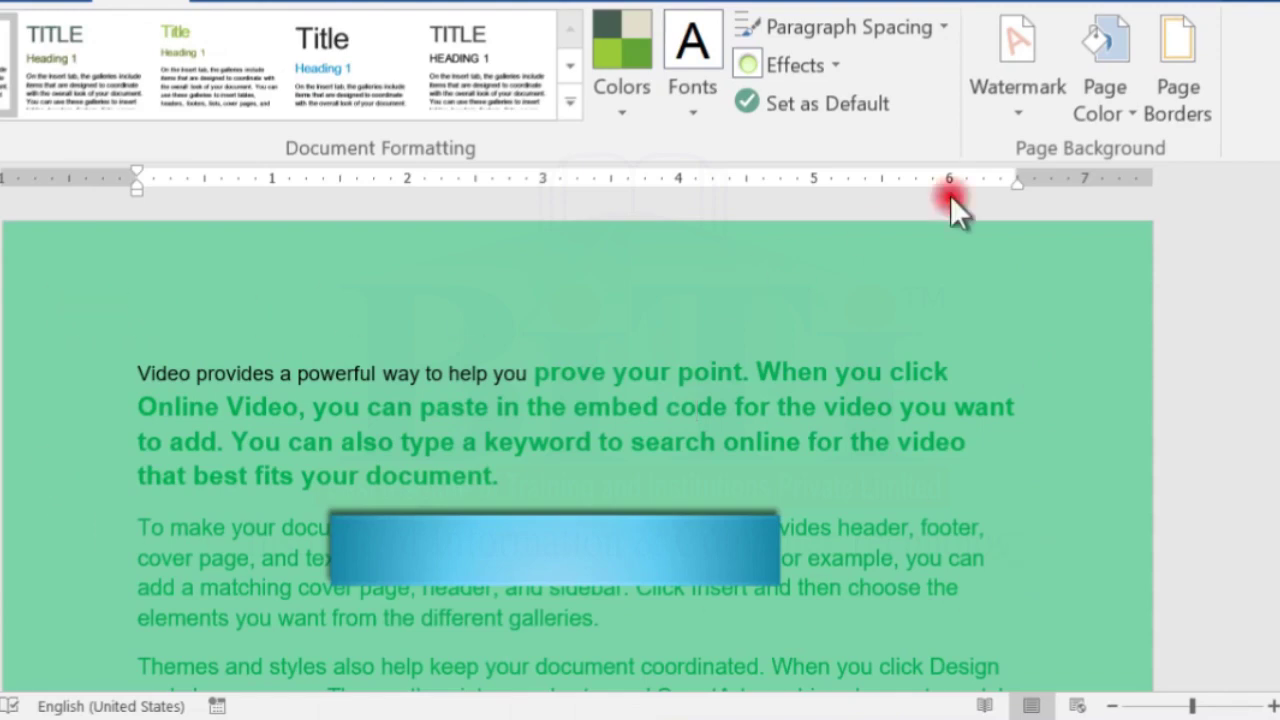
Set the page colour to a custom dark olive green picked from the colour spectrum.
click(1090, 100)
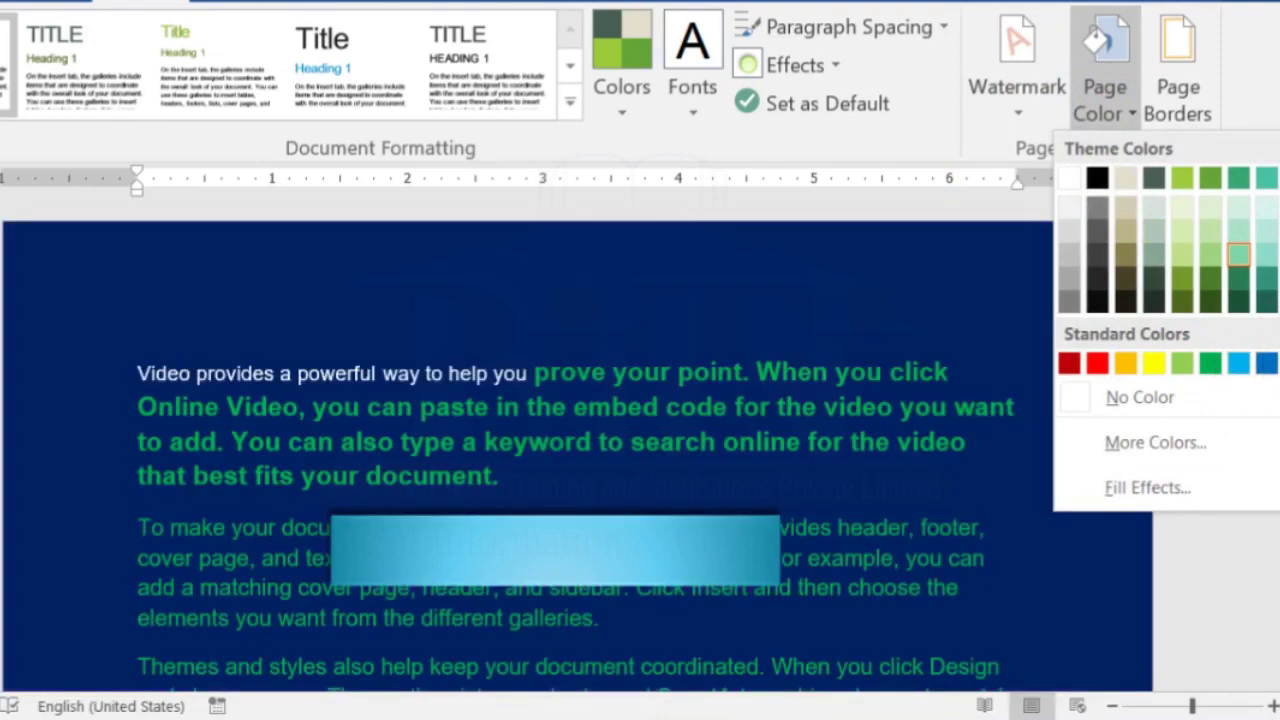
click(1205, 442)
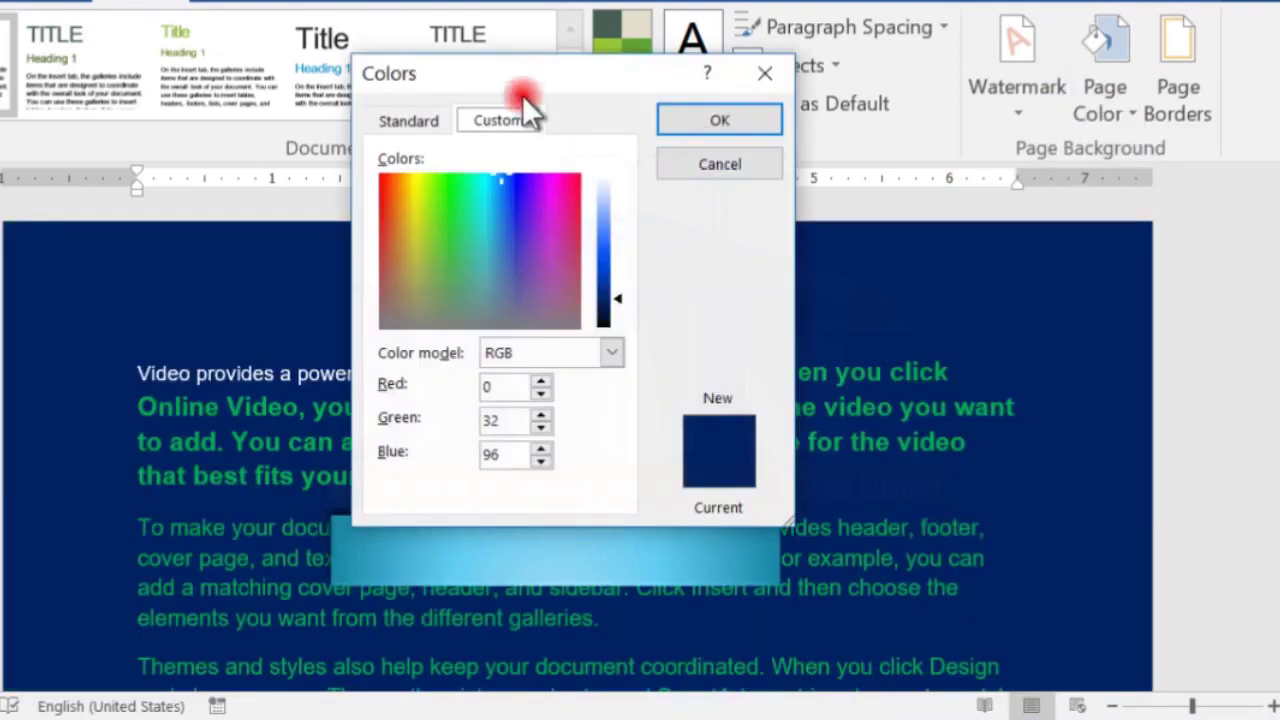
click(452, 210)
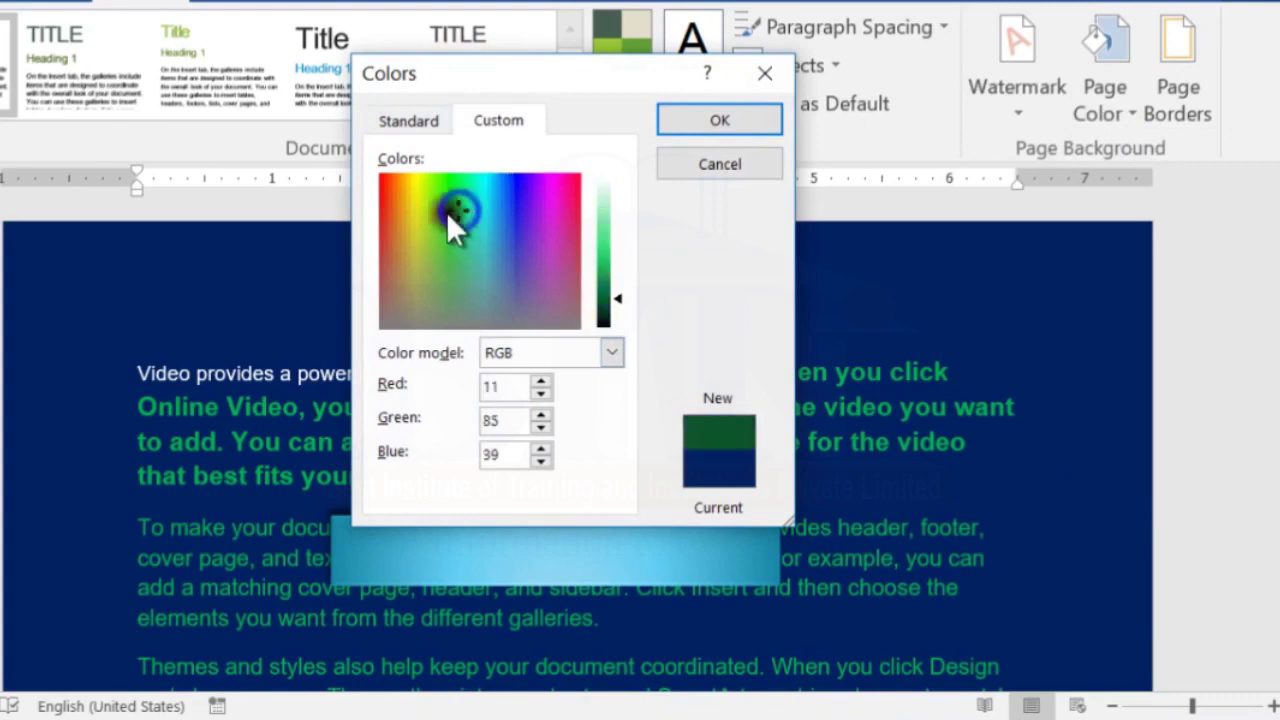
click(416, 223)
click(465, 193)
click(423, 237)
click(740, 115)
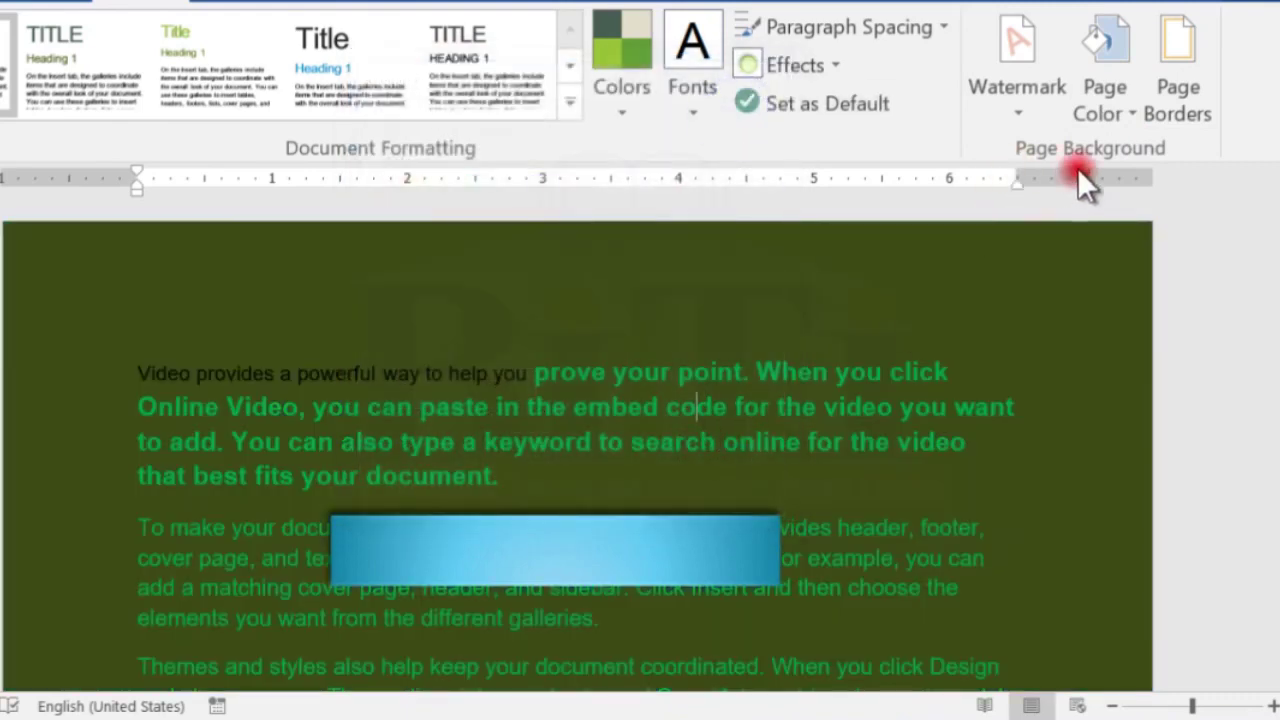
Fill the page background with the Canvas texture using Fill Effects.
click(1100, 110)
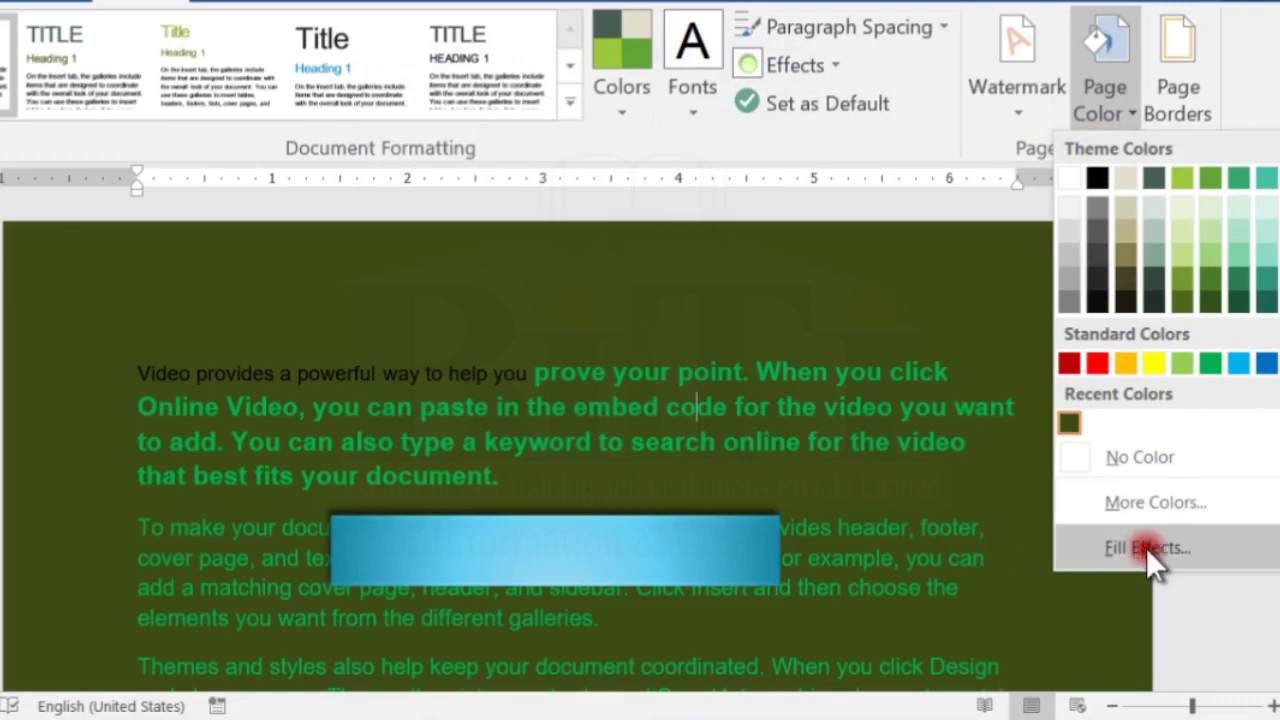
click(1145, 545)
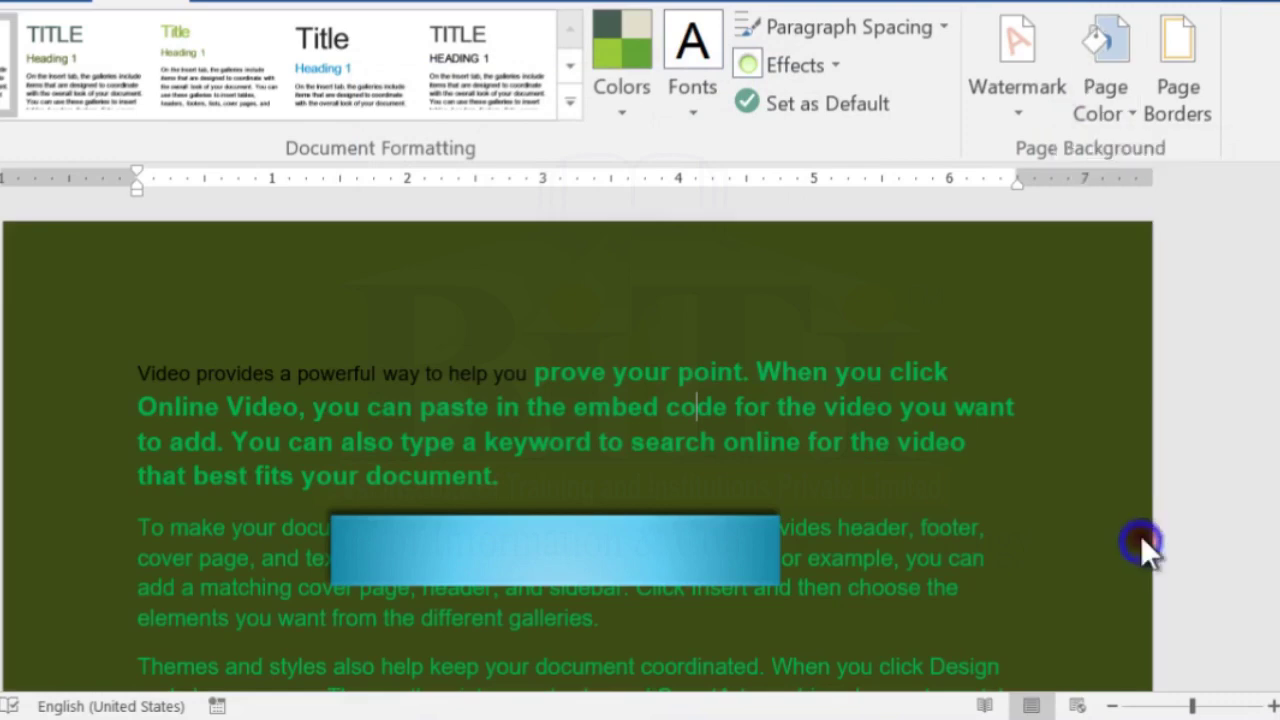
click(398, 38)
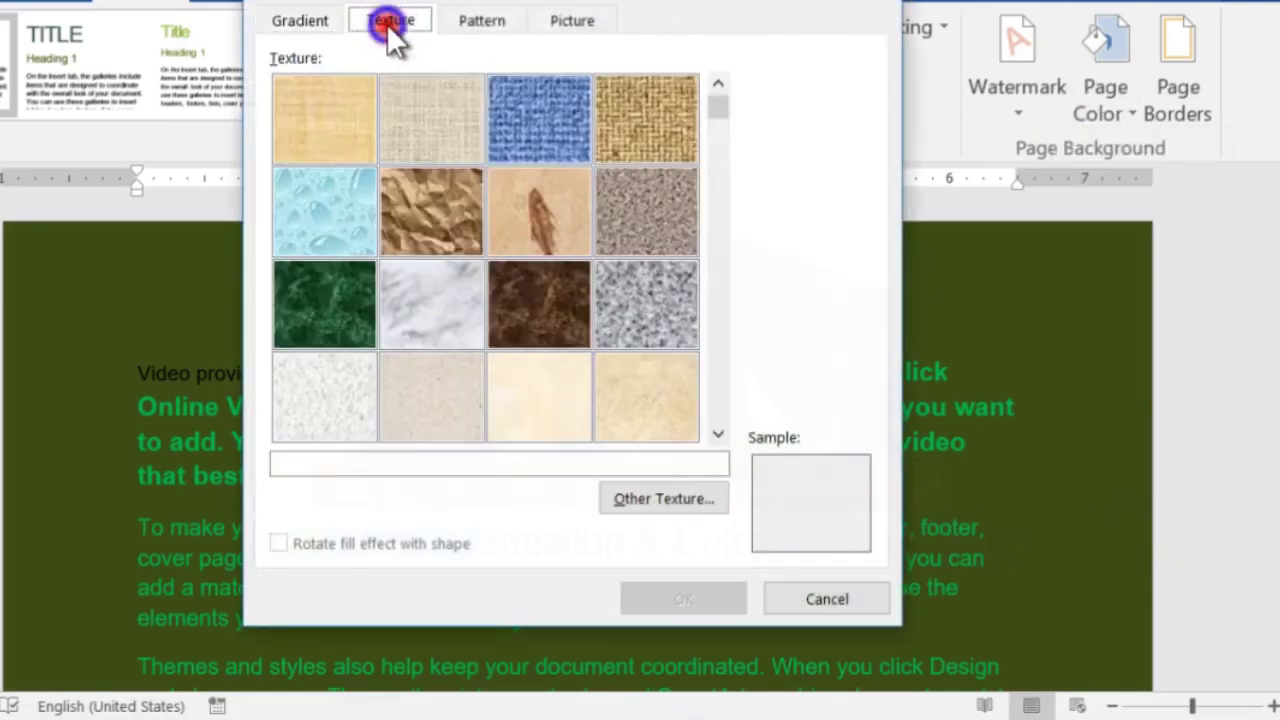
click(499, 137)
click(423, 128)
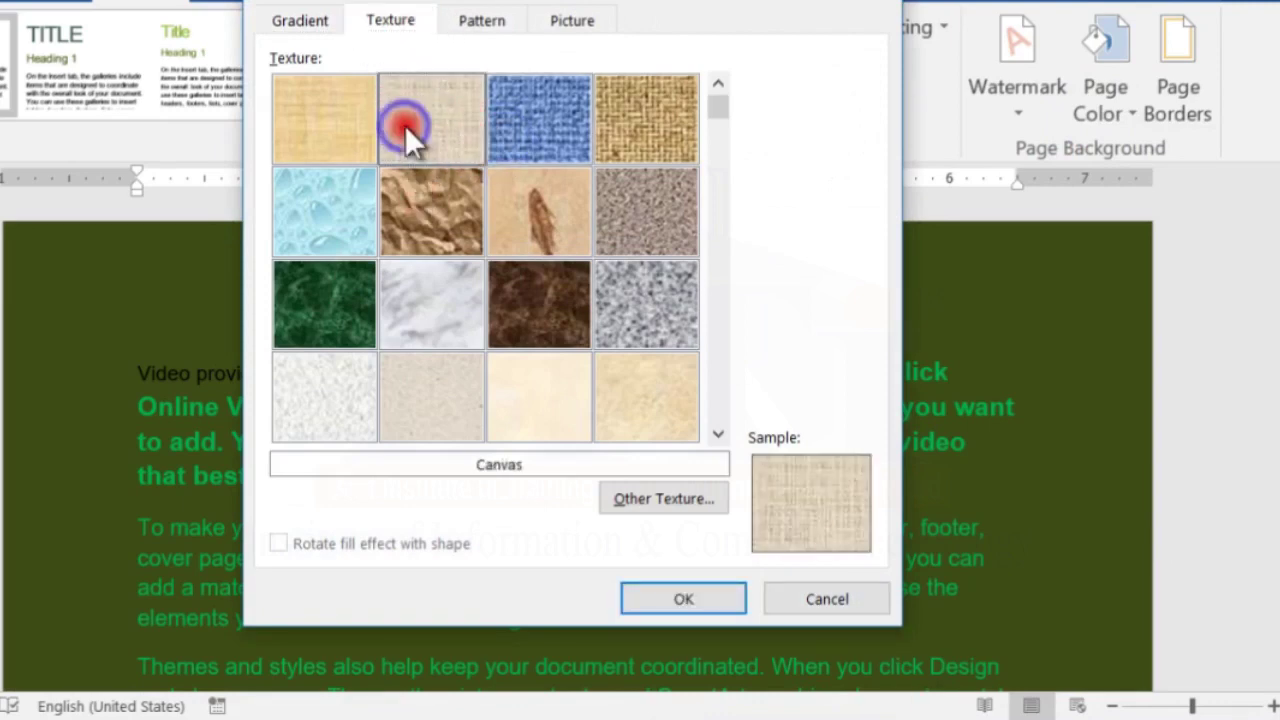
click(686, 600)
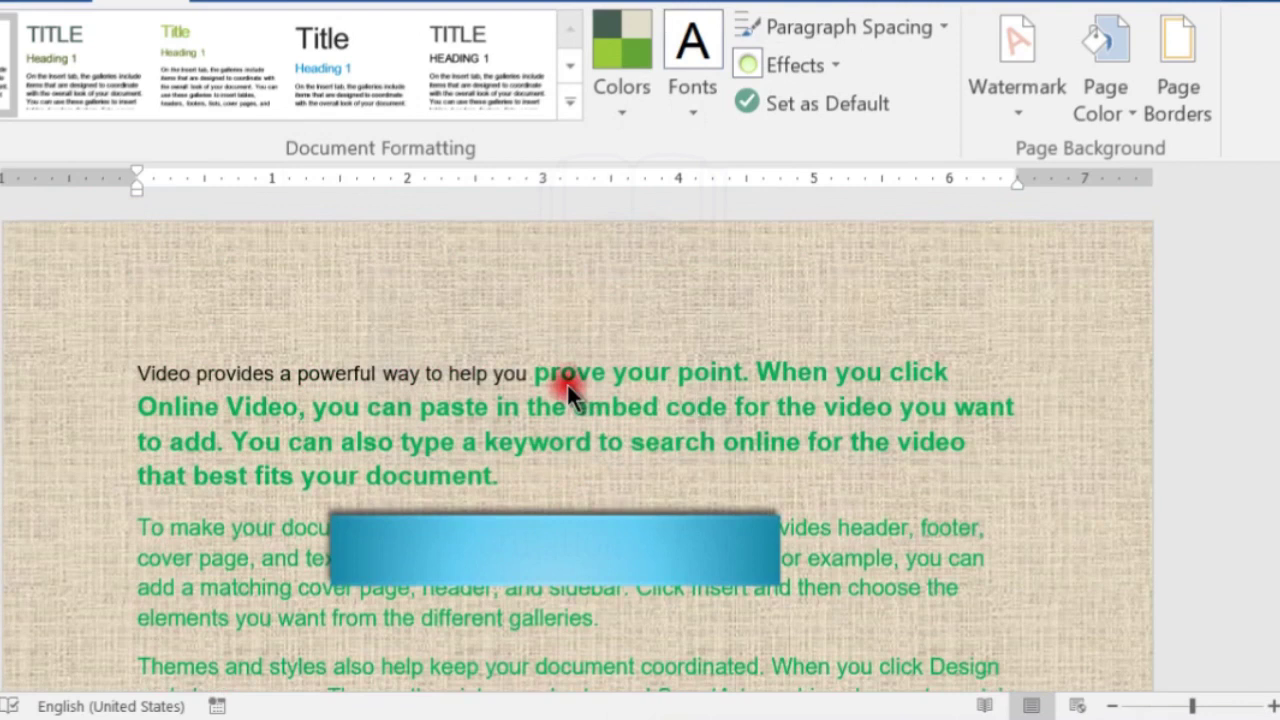
click(1105, 95)
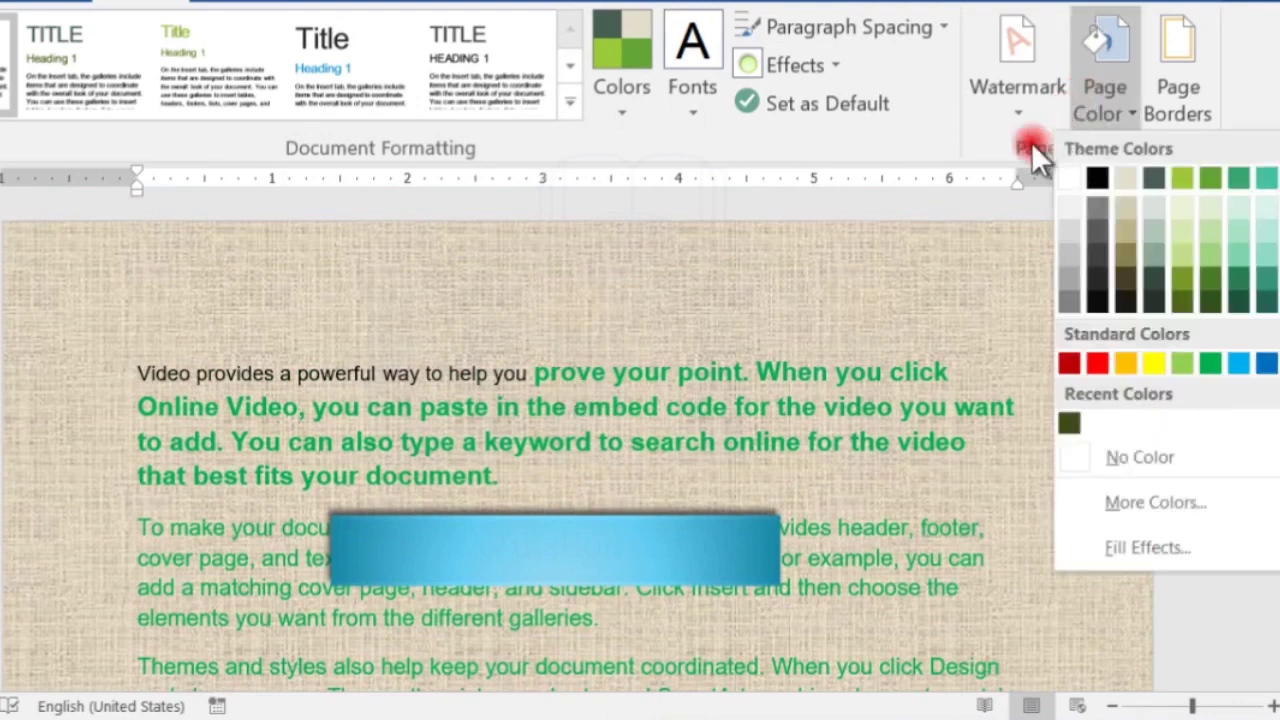
click(961, 213)
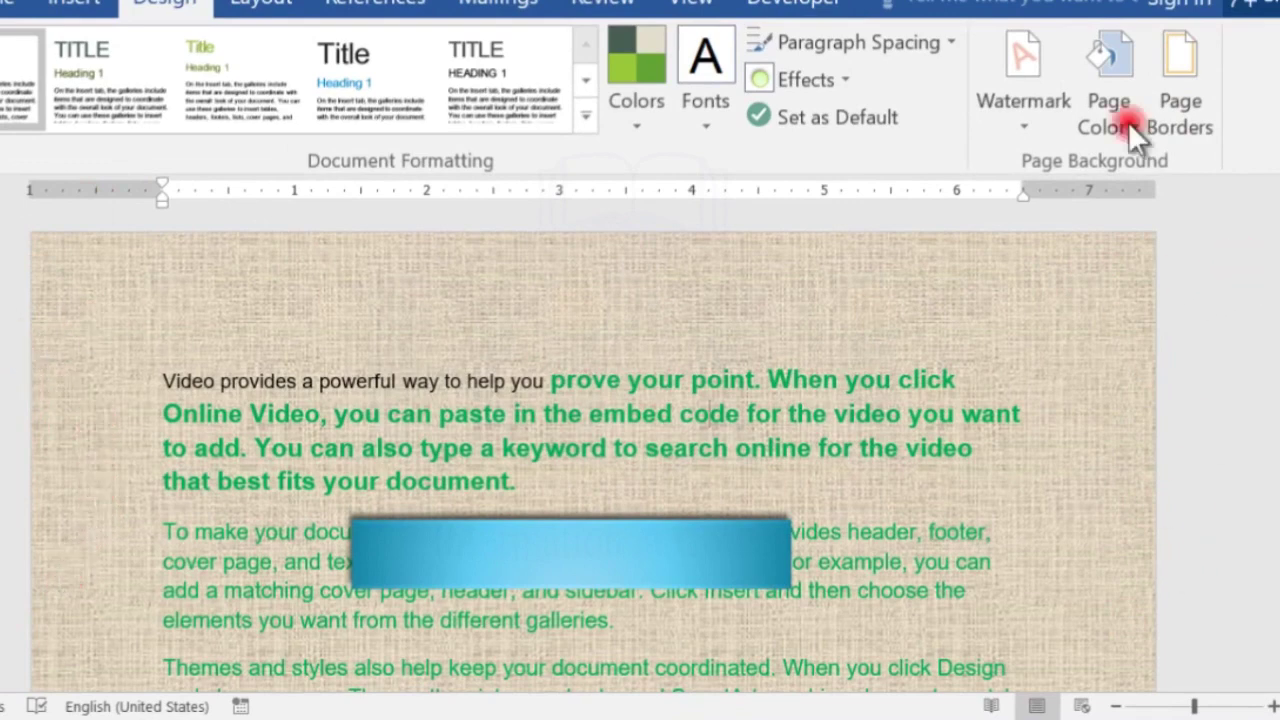
Try the Box and Shadow page border settings, and choose 3-D with a 3 pt triple-line style for the whole document.
click(1167, 85)
drag(422, 31, 440, 66)
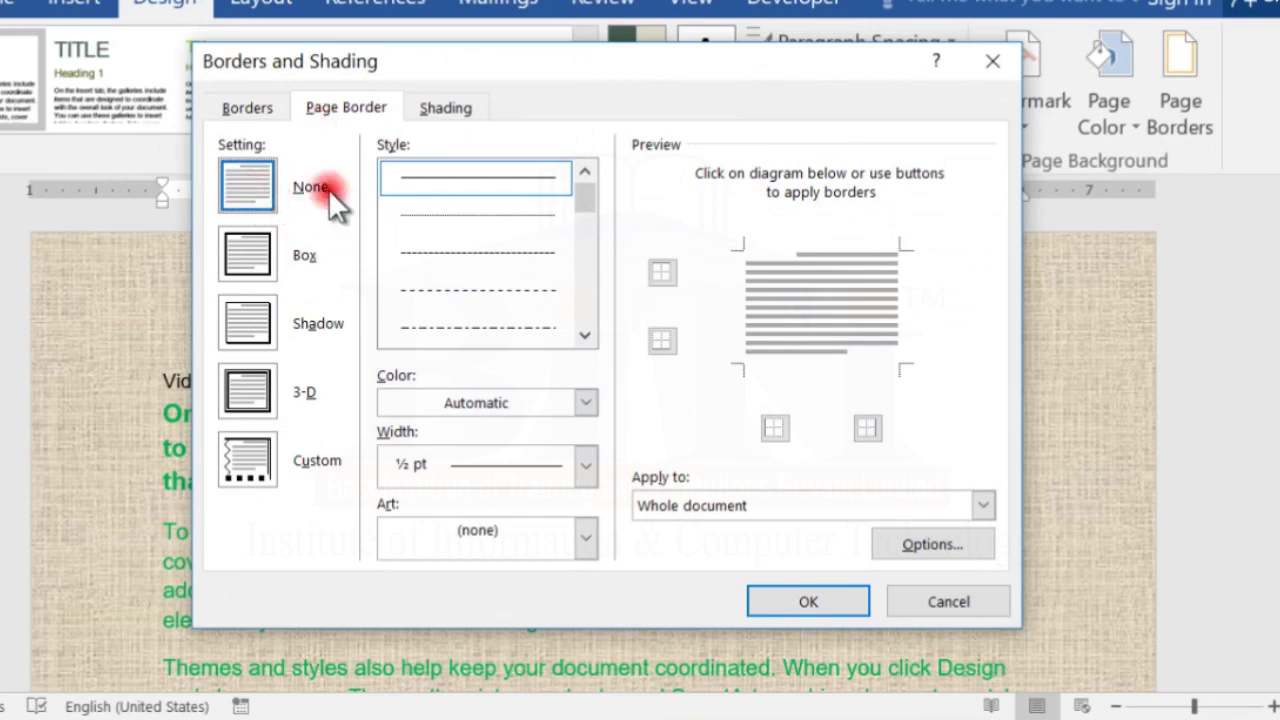
click(260, 255)
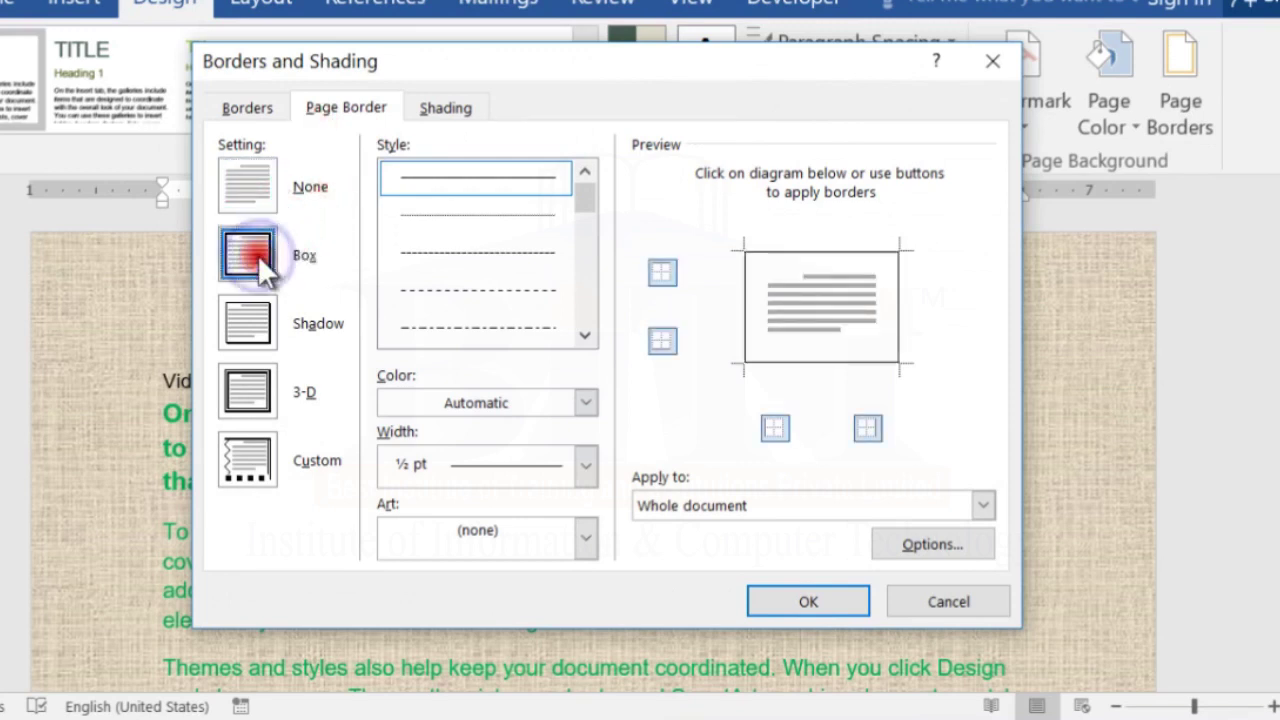
click(260, 315)
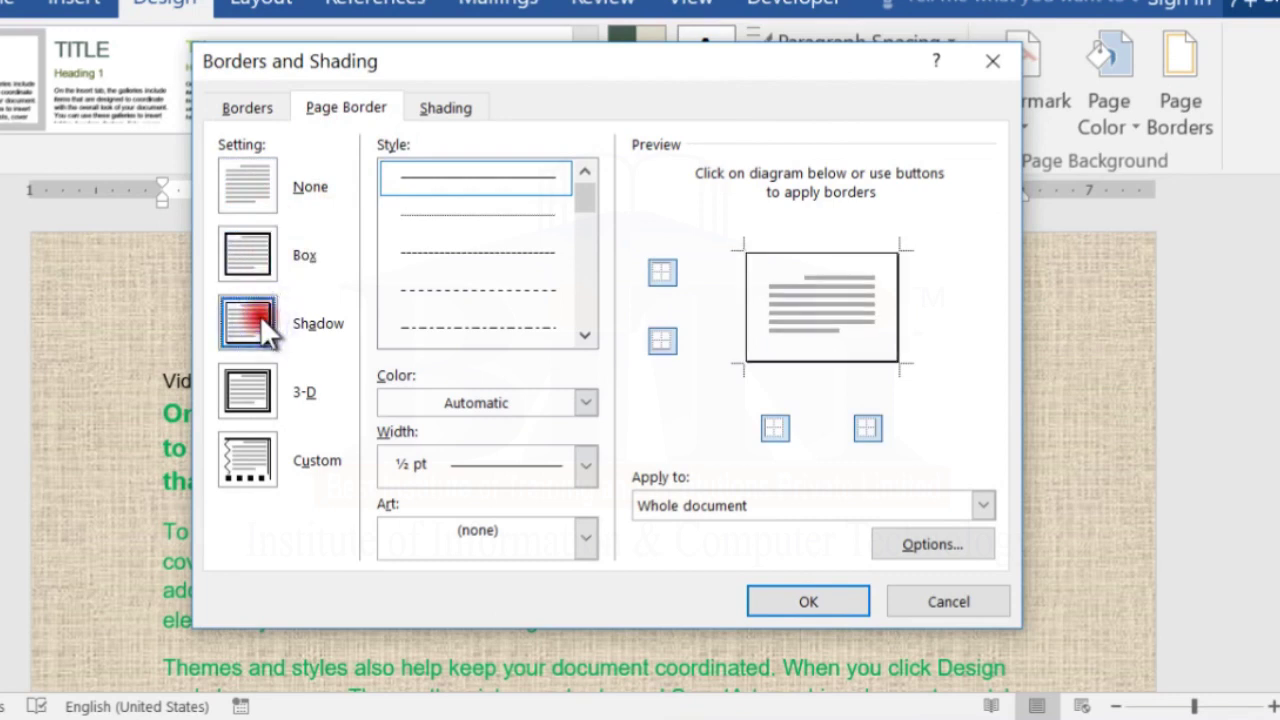
click(242, 390)
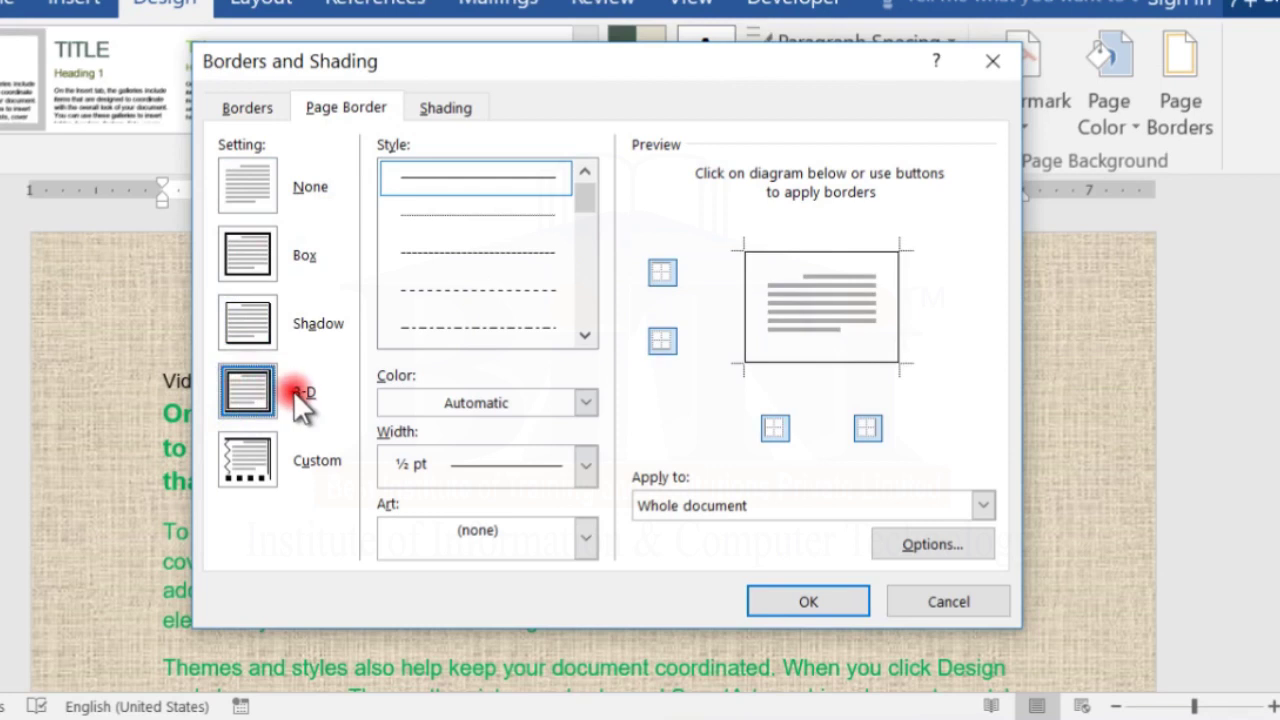
mouse_move(585, 192)
mouse_down()
mouse_move(574, 312)
mouse_move(581, 276)
mouse_up()
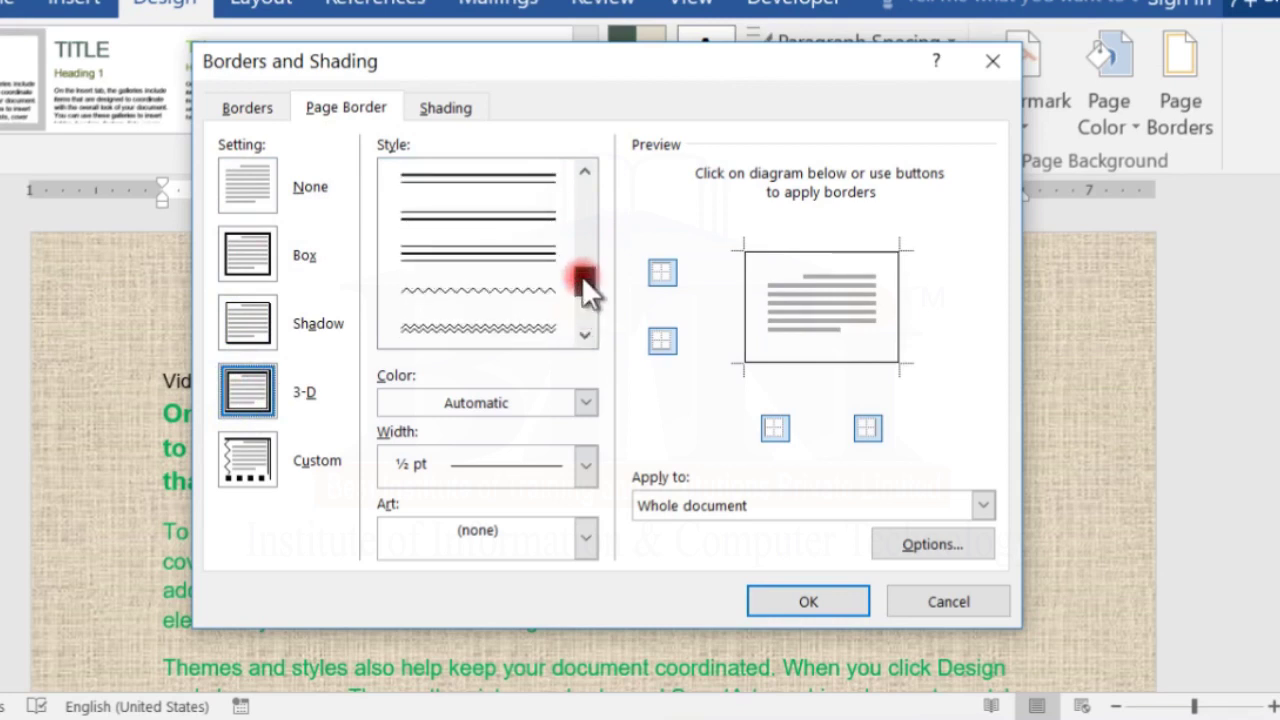
click(450, 256)
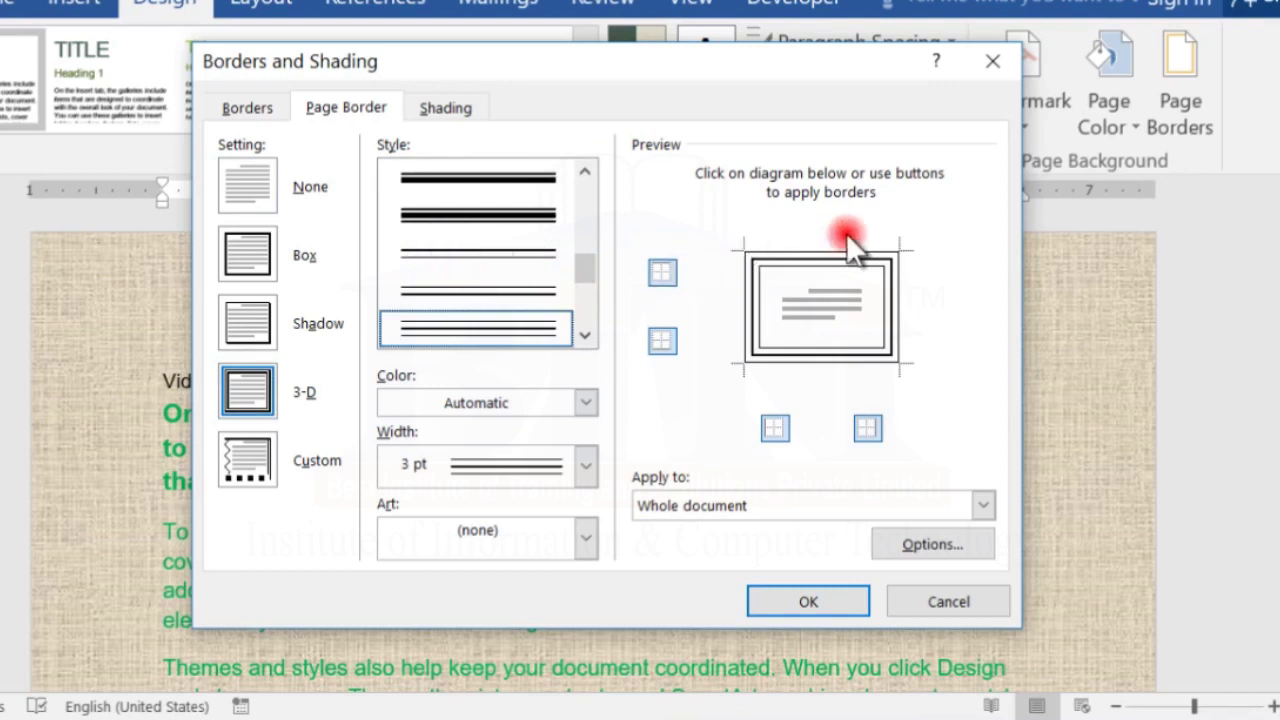
Turn off the bottom, left and right sides of the triple-line page border in the preview.
click(886, 337)
click(867, 428)
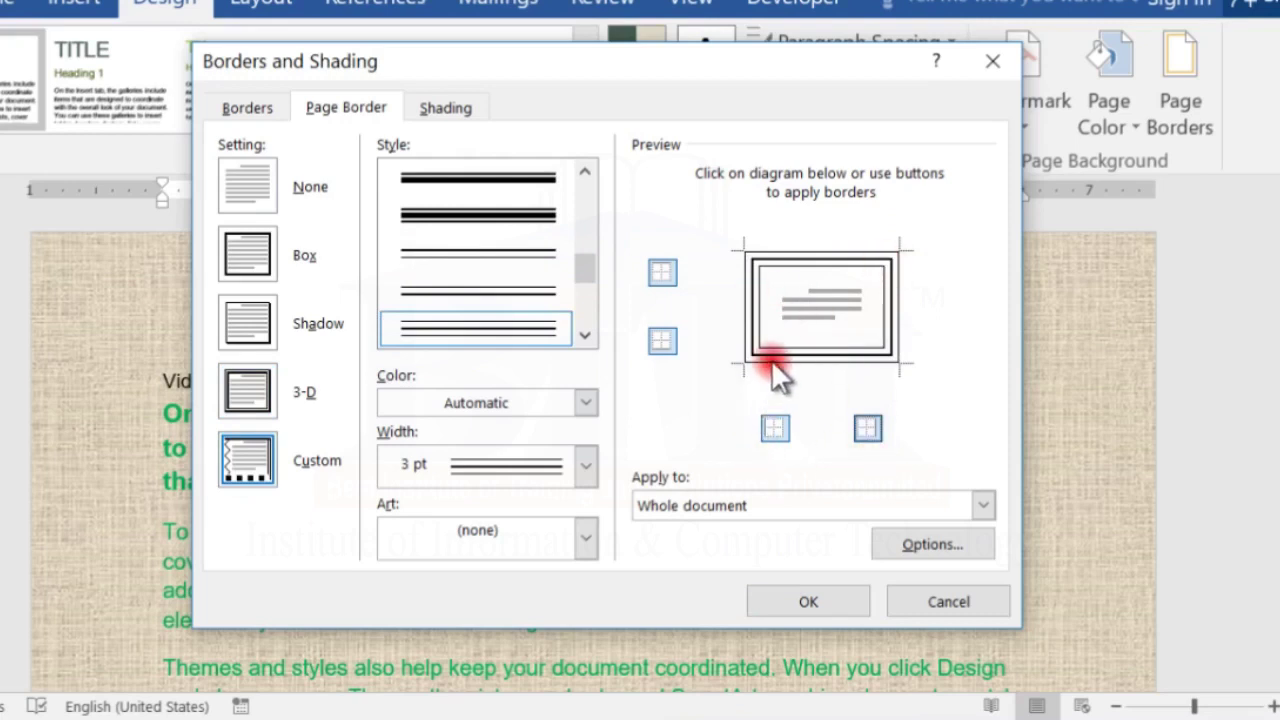
click(660, 342)
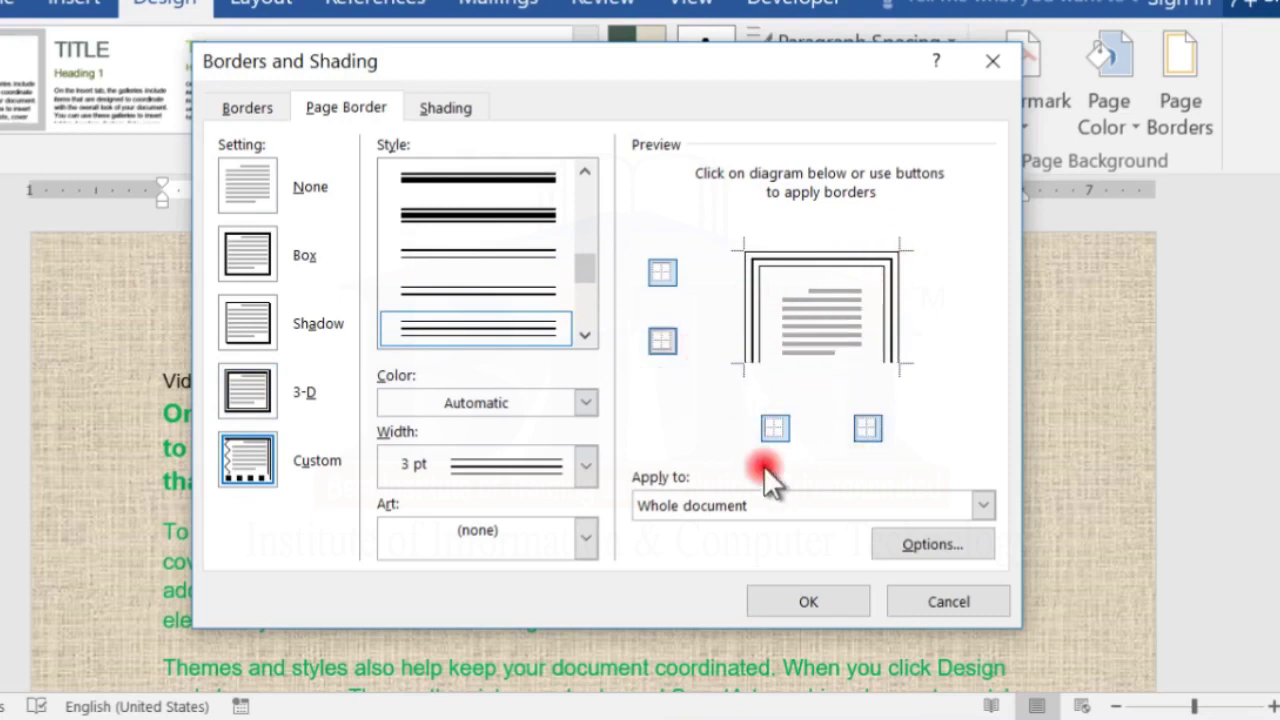
click(777, 426)
click(867, 428)
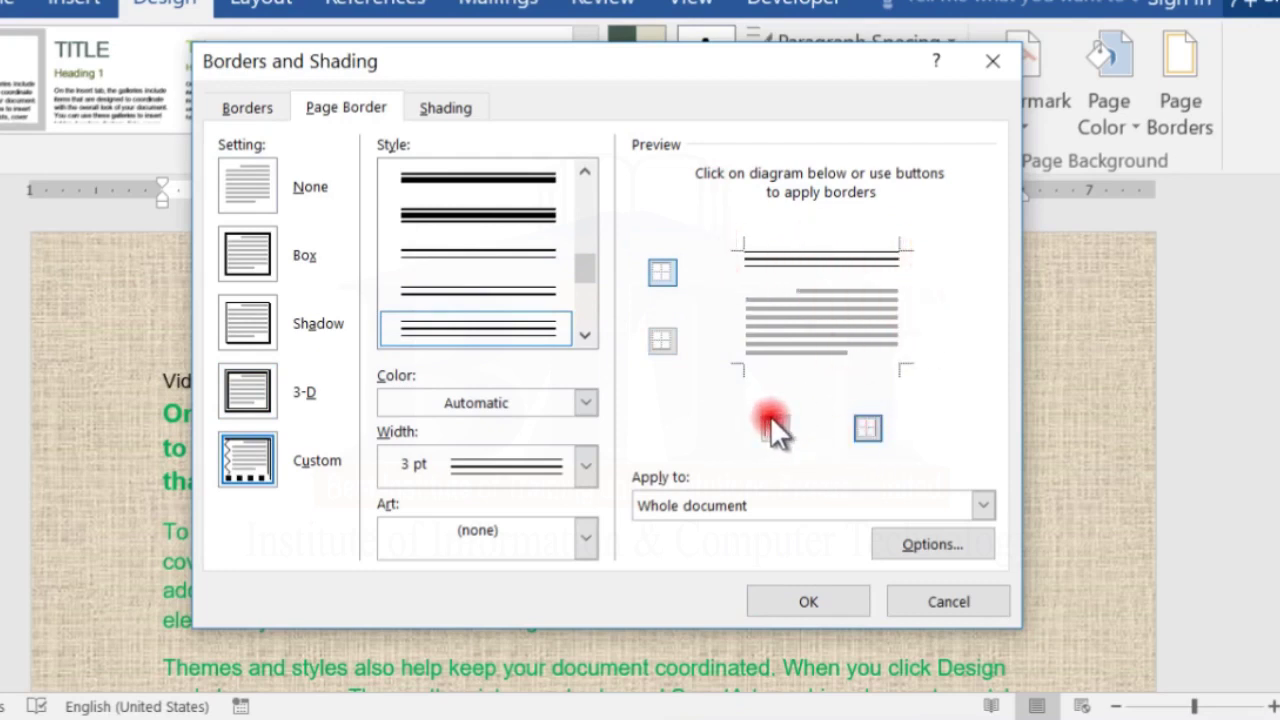
Toggle individual sides of the triple-line page border in the preview, finishing with all four sides turned on.
click(662, 341)
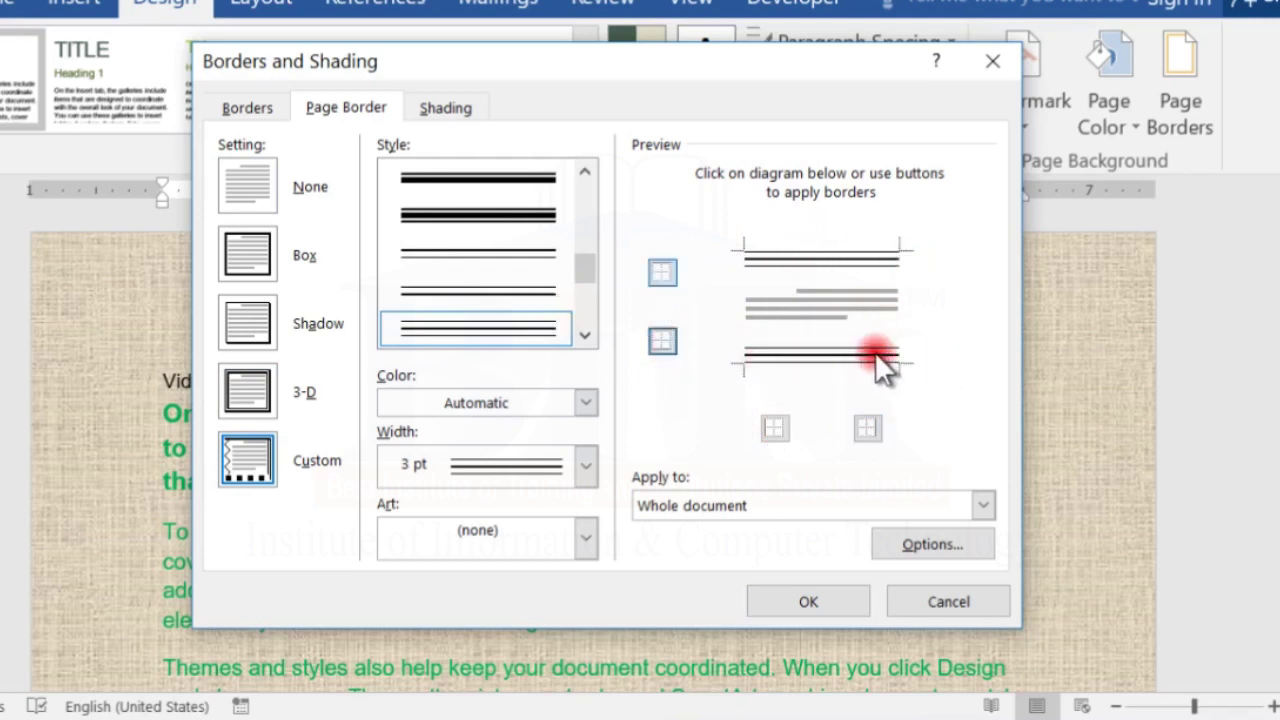
click(662, 341)
click(662, 272)
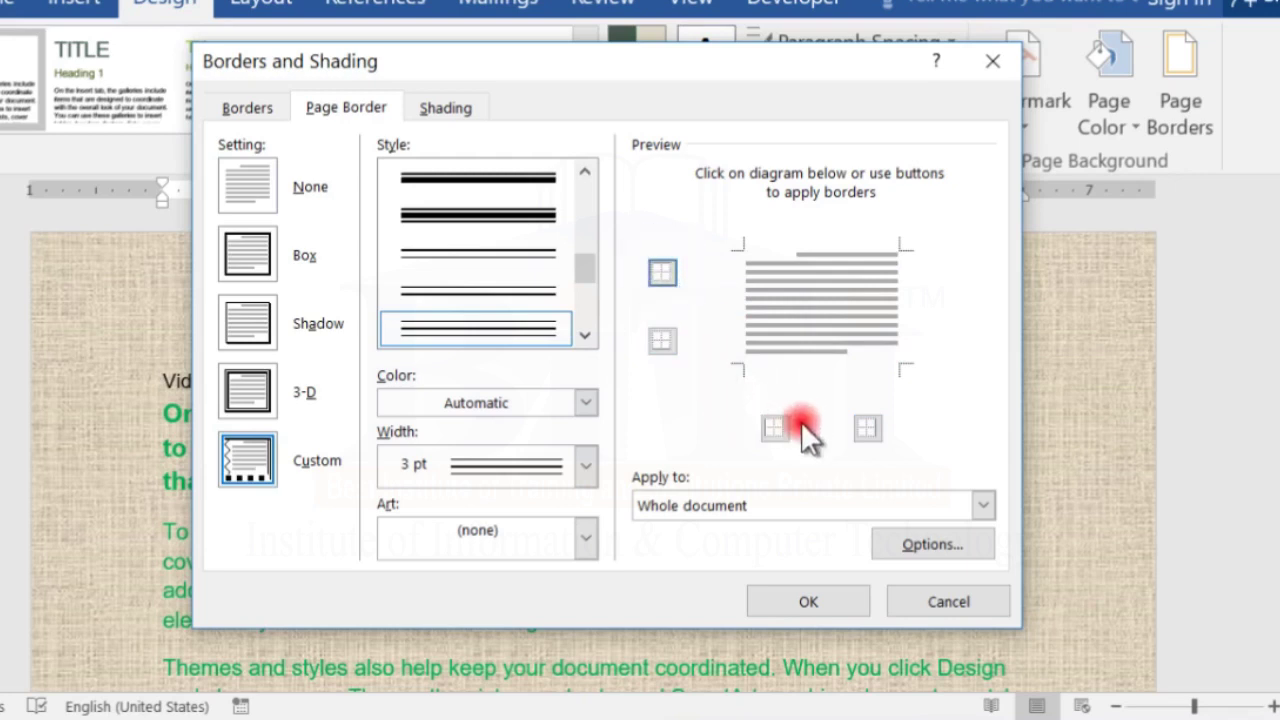
click(774, 427)
click(867, 428)
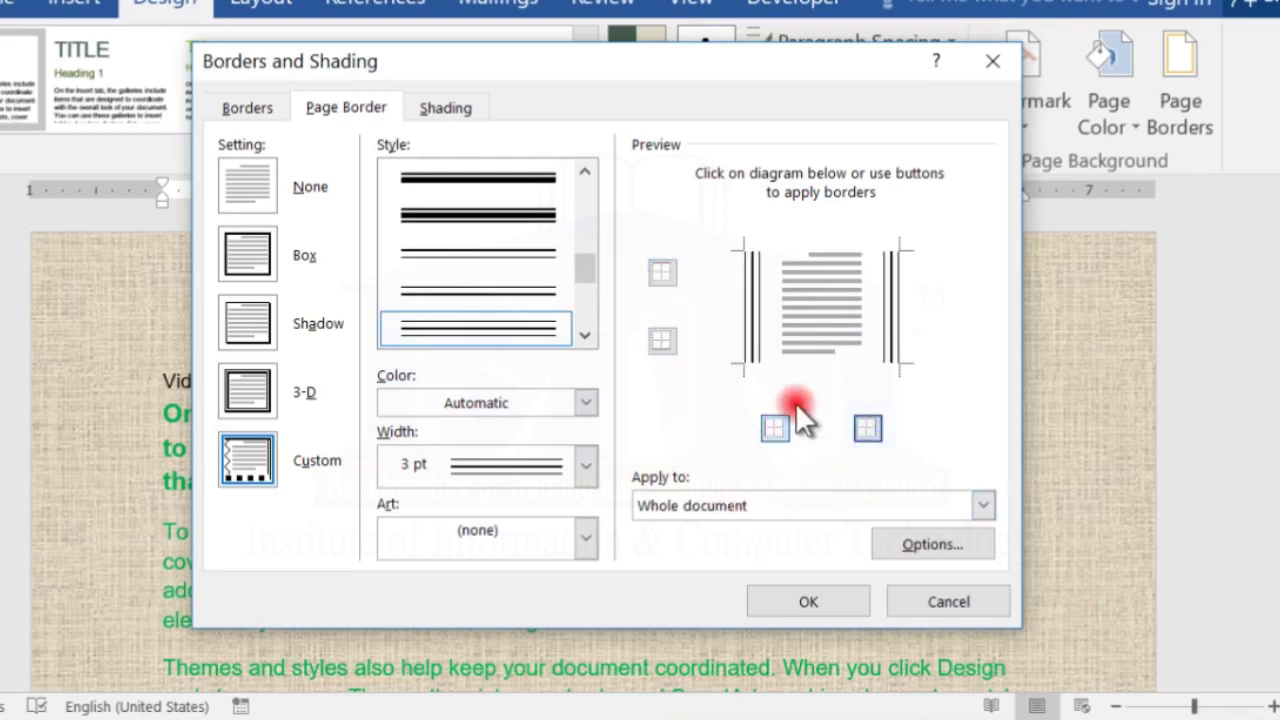
click(663, 342)
click(662, 271)
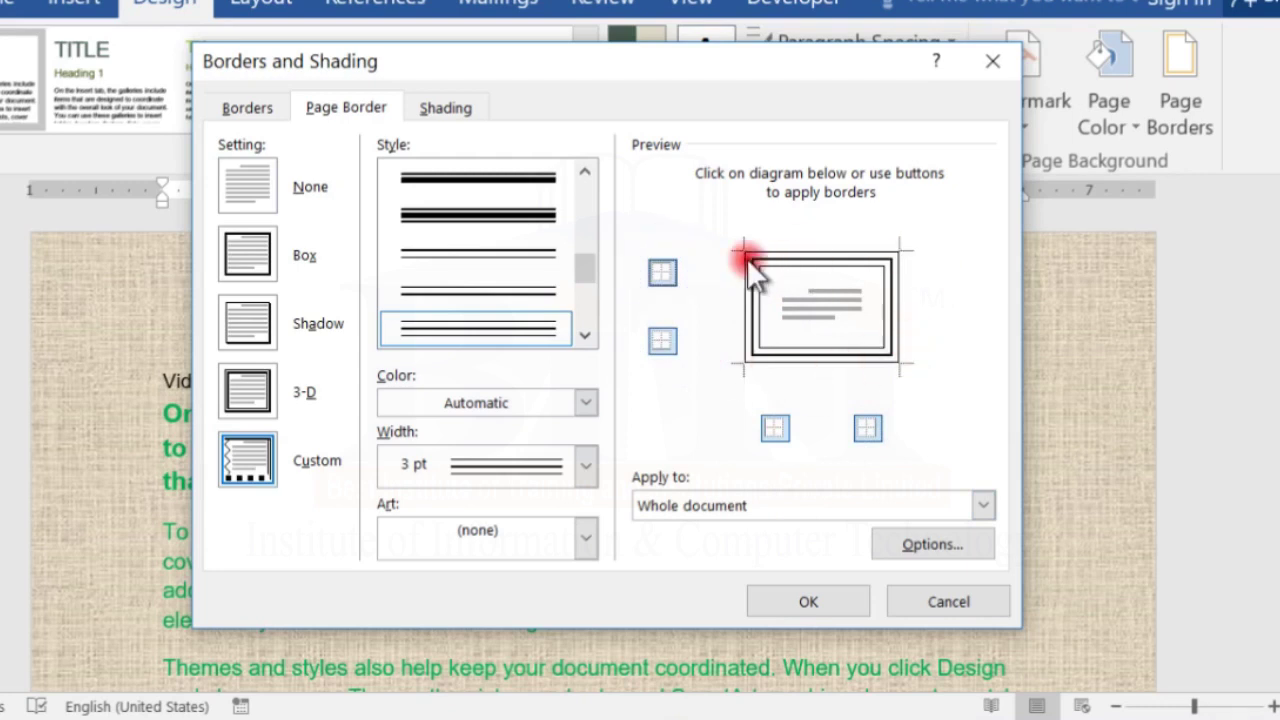
Try a green colour and 4 ½ pt width for the page border, and look through the art border designs.
click(566, 406)
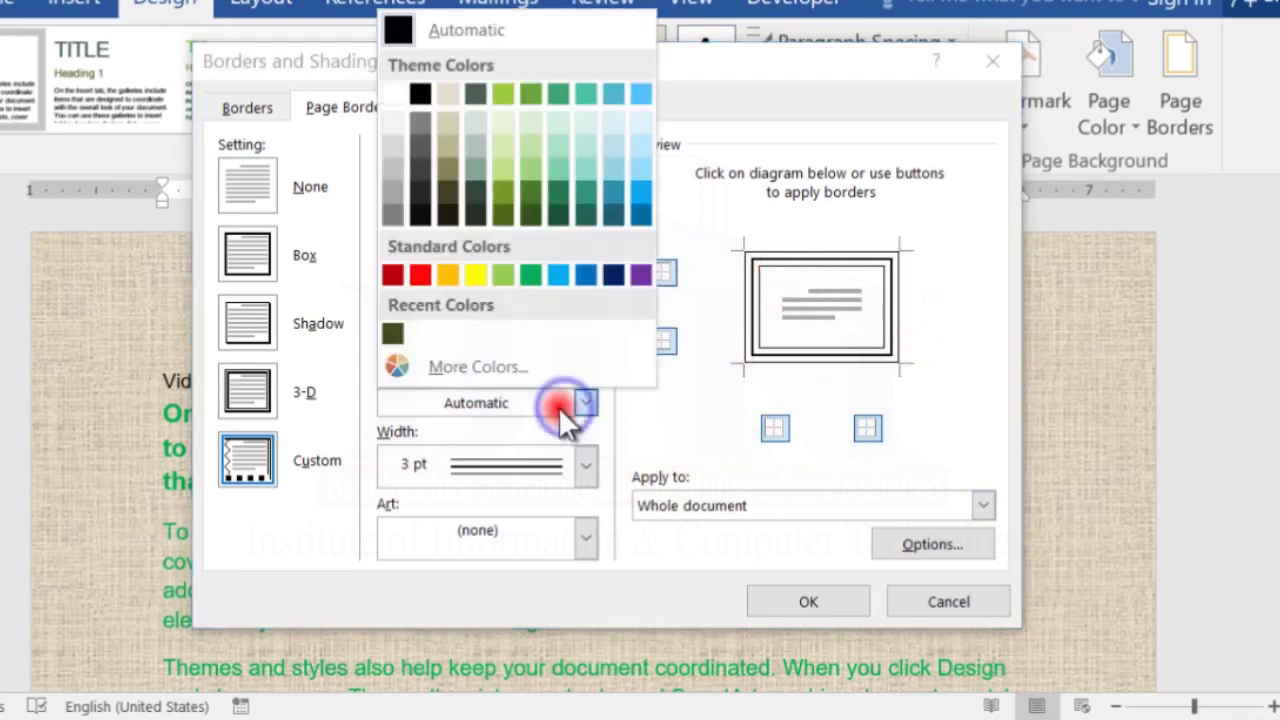
click(531, 274)
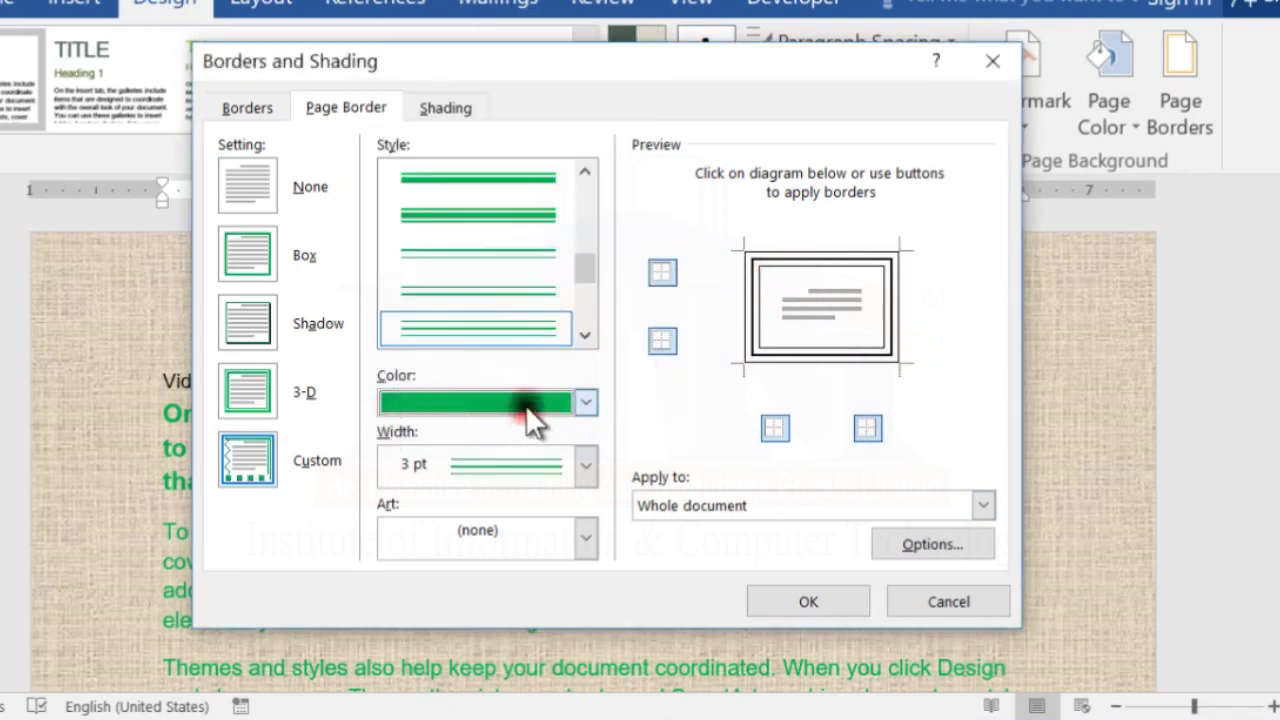
click(584, 468)
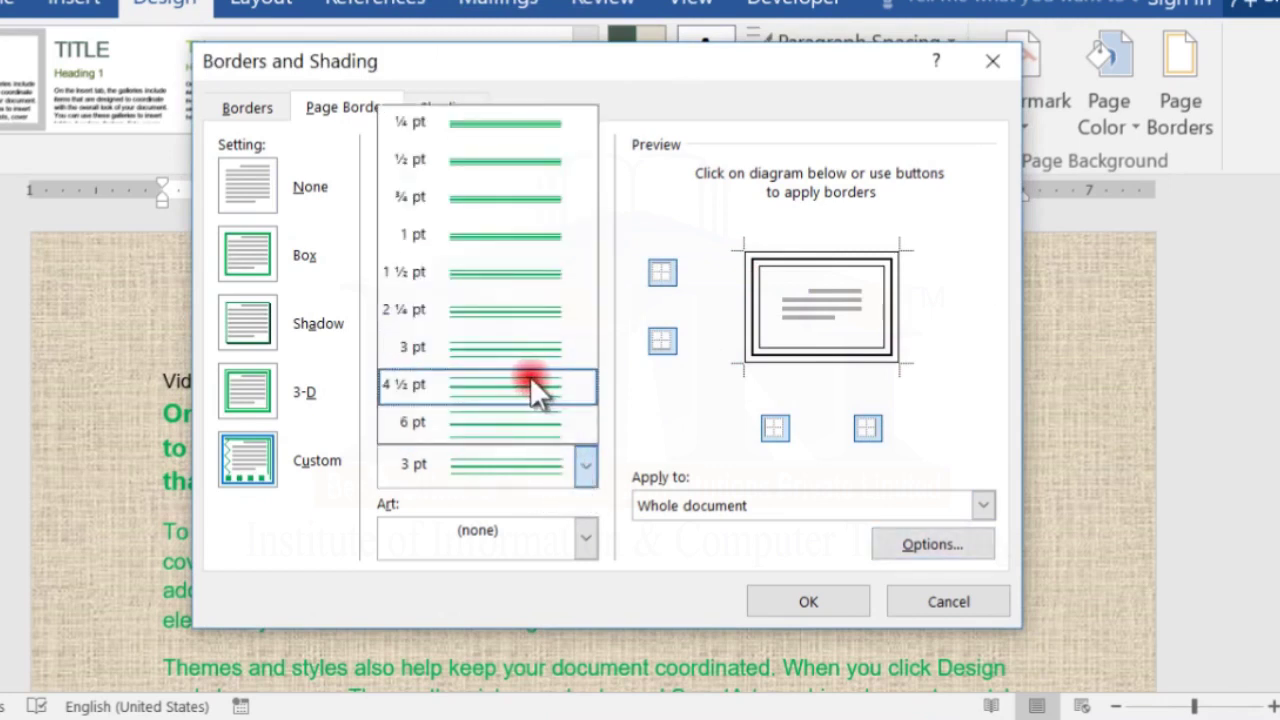
click(490, 388)
click(530, 562)
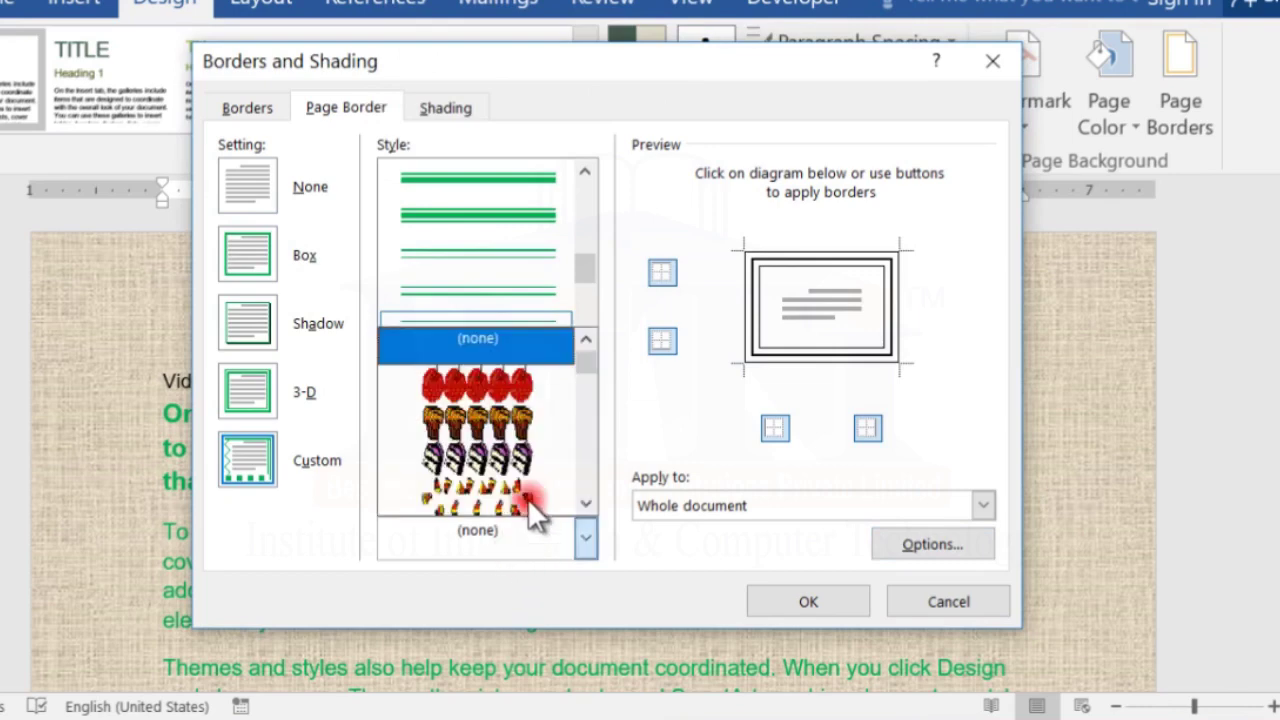
mouse_move(587, 348)
mouse_down()
mouse_move(598, 479)
mouse_move(608, 335)
mouse_up()
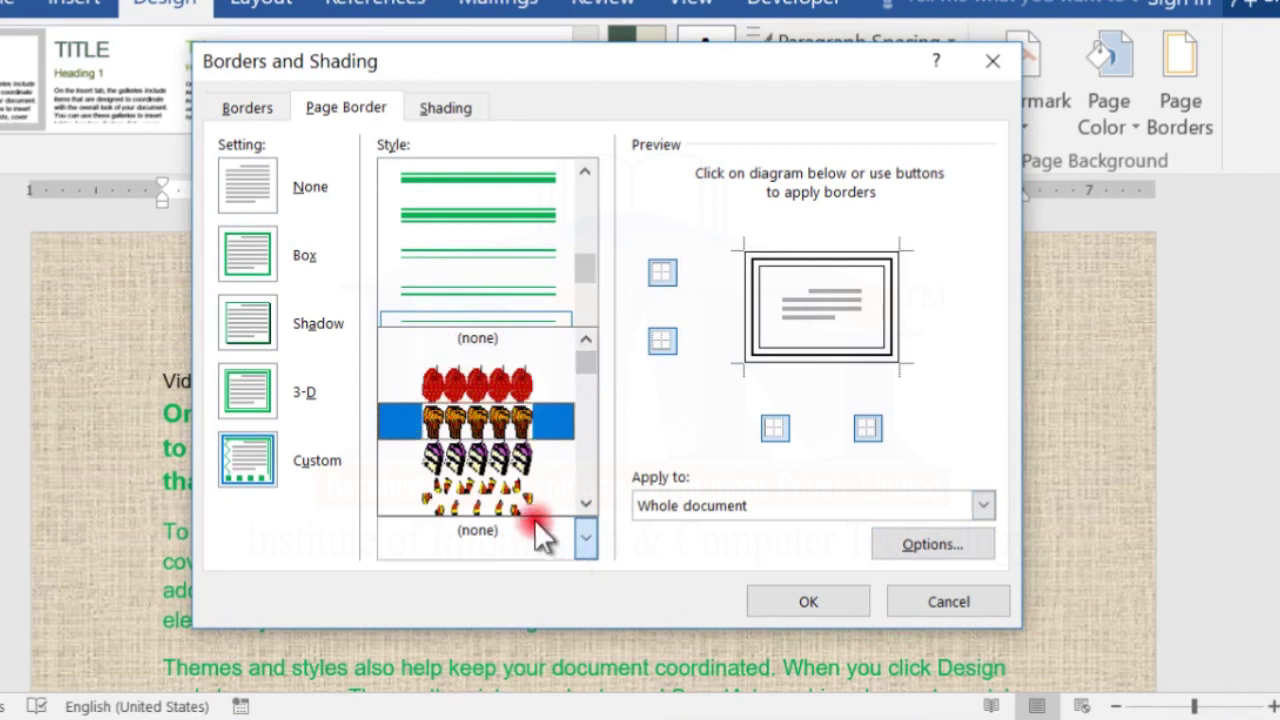
click(692, 551)
Try the page border's This section, First page only and All except first page scopes, and return to Whole document.
click(755, 499)
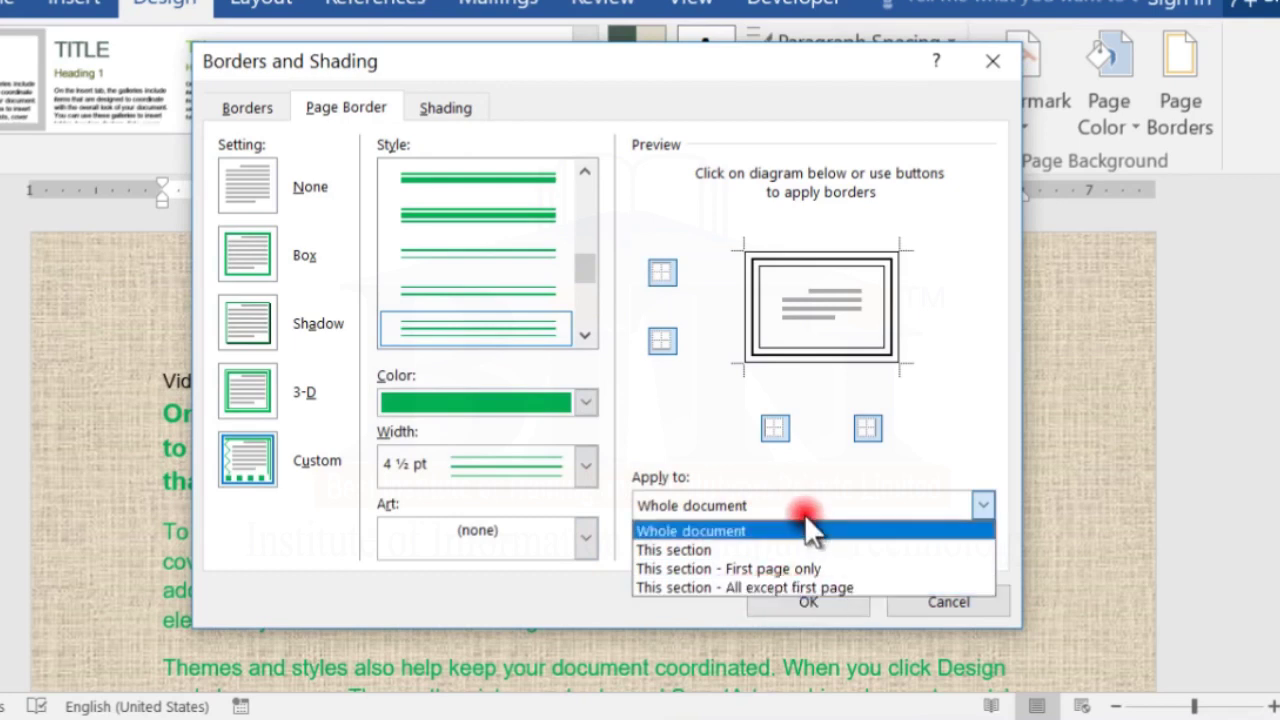
click(728, 528)
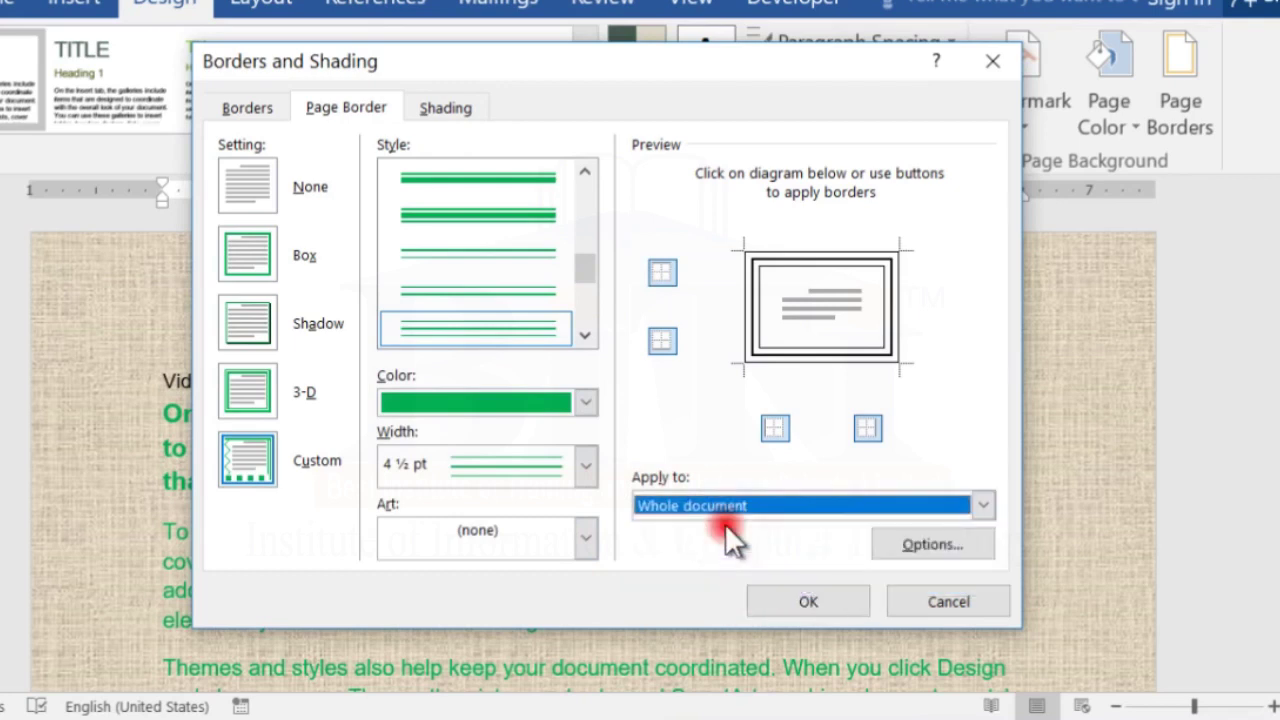
click(783, 512)
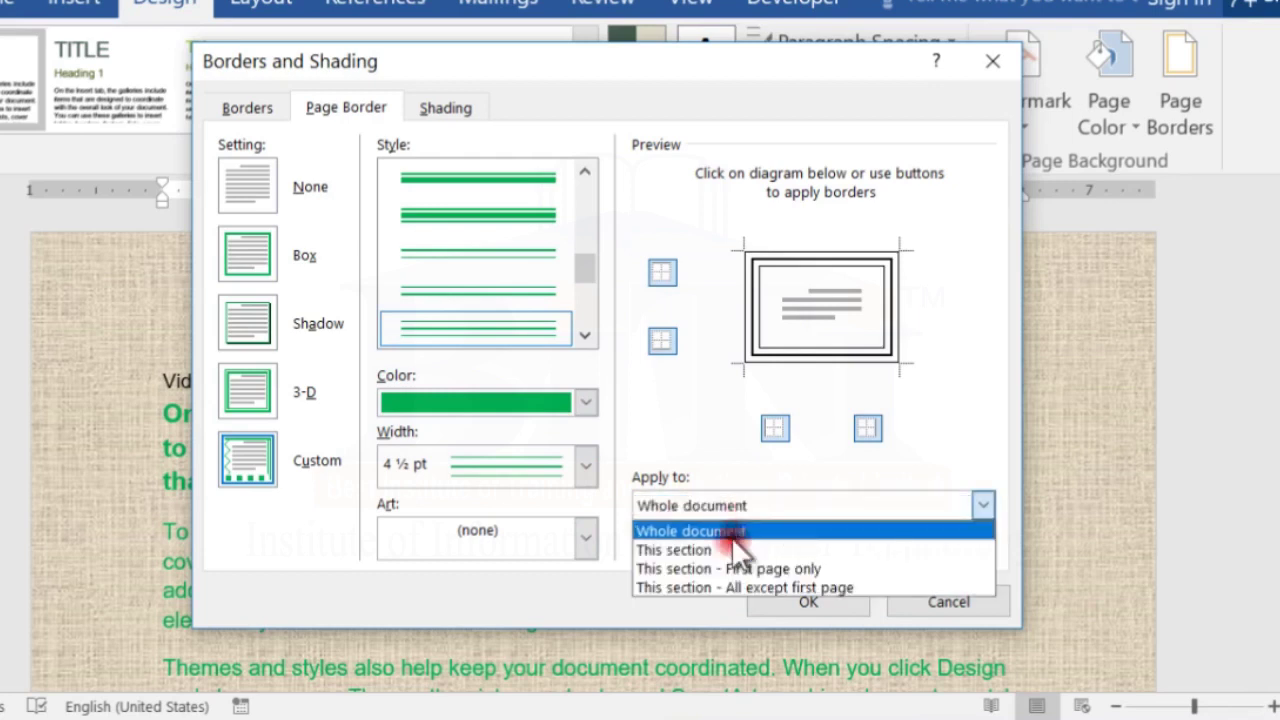
click(723, 551)
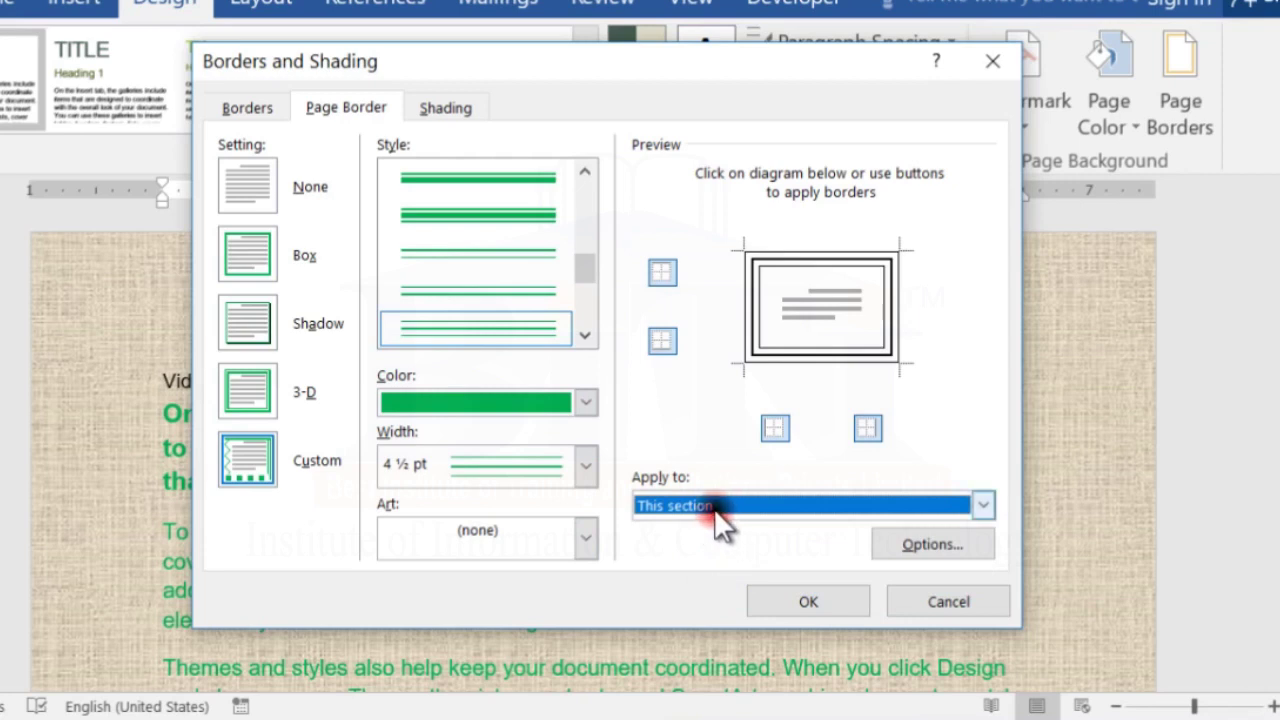
click(712, 508)
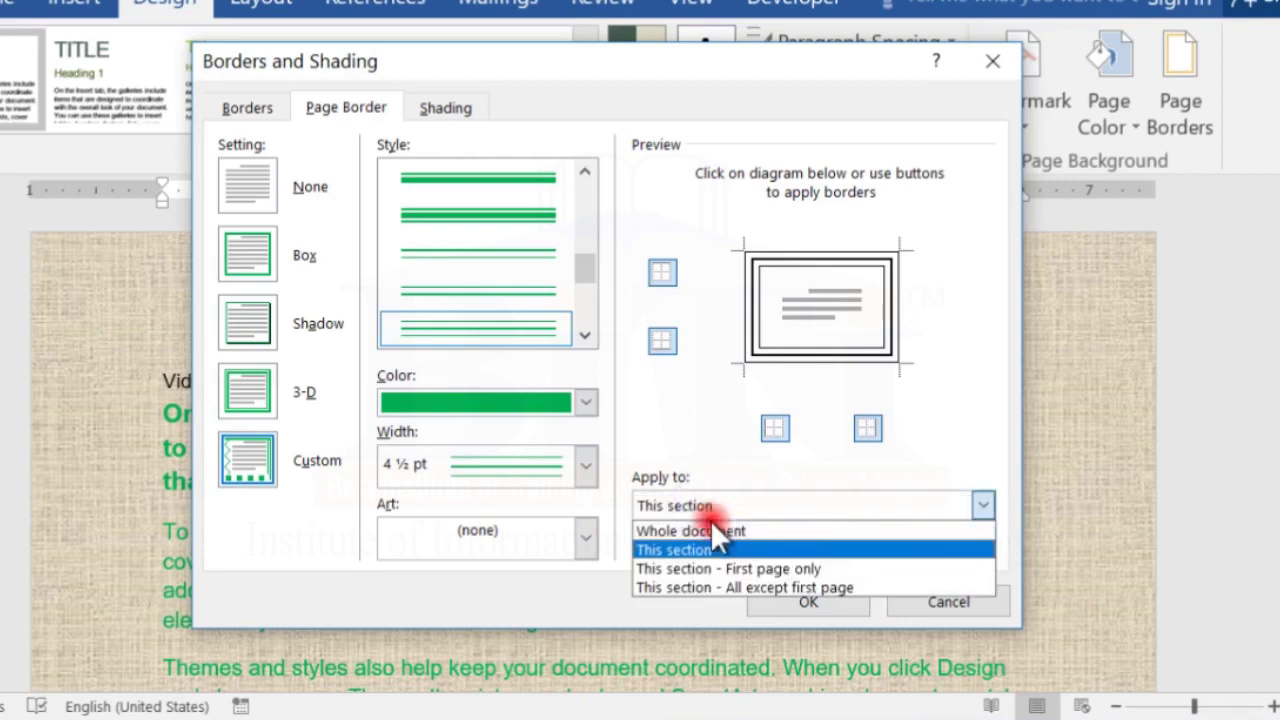
click(709, 568)
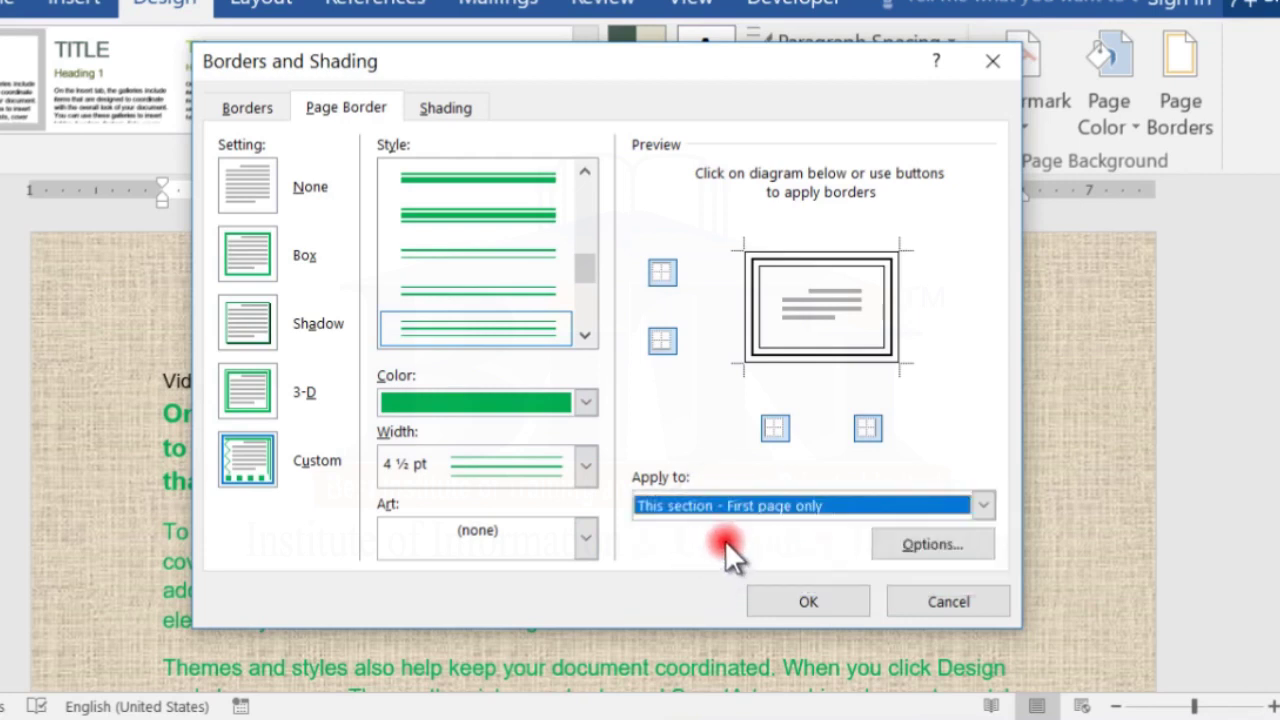
click(724, 504)
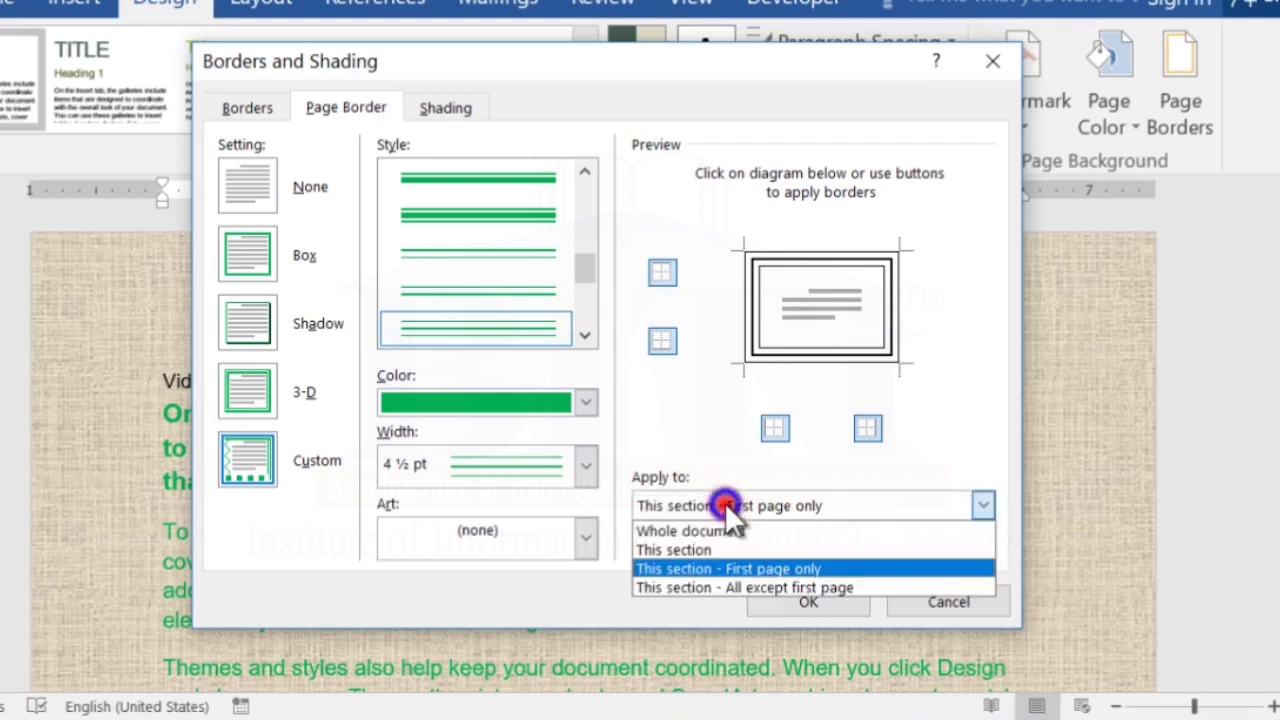
click(732, 587)
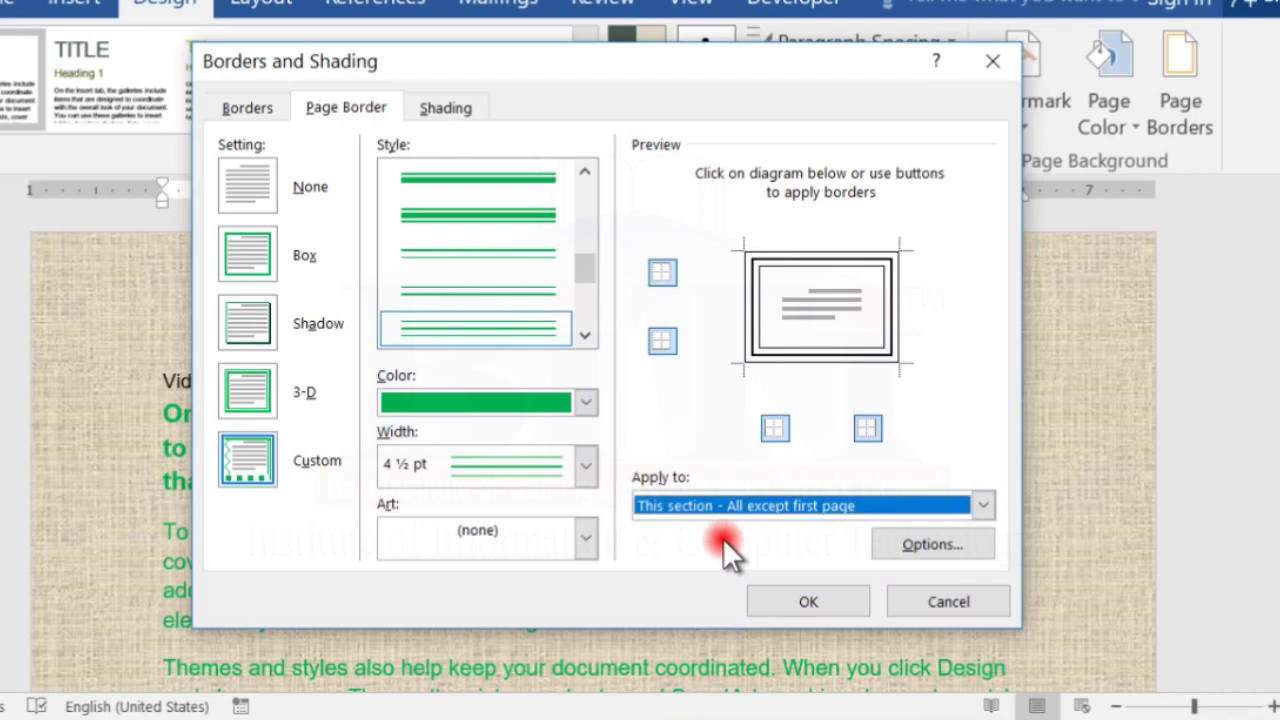
click(729, 510)
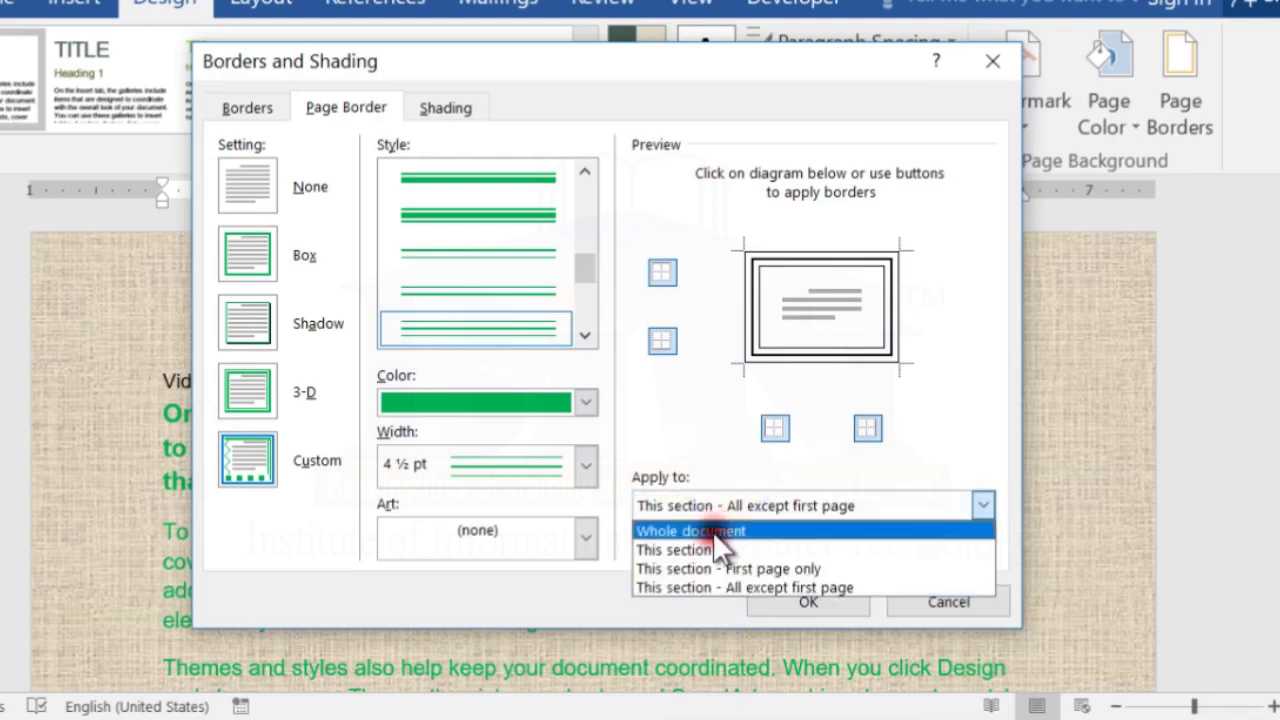
click(704, 525)
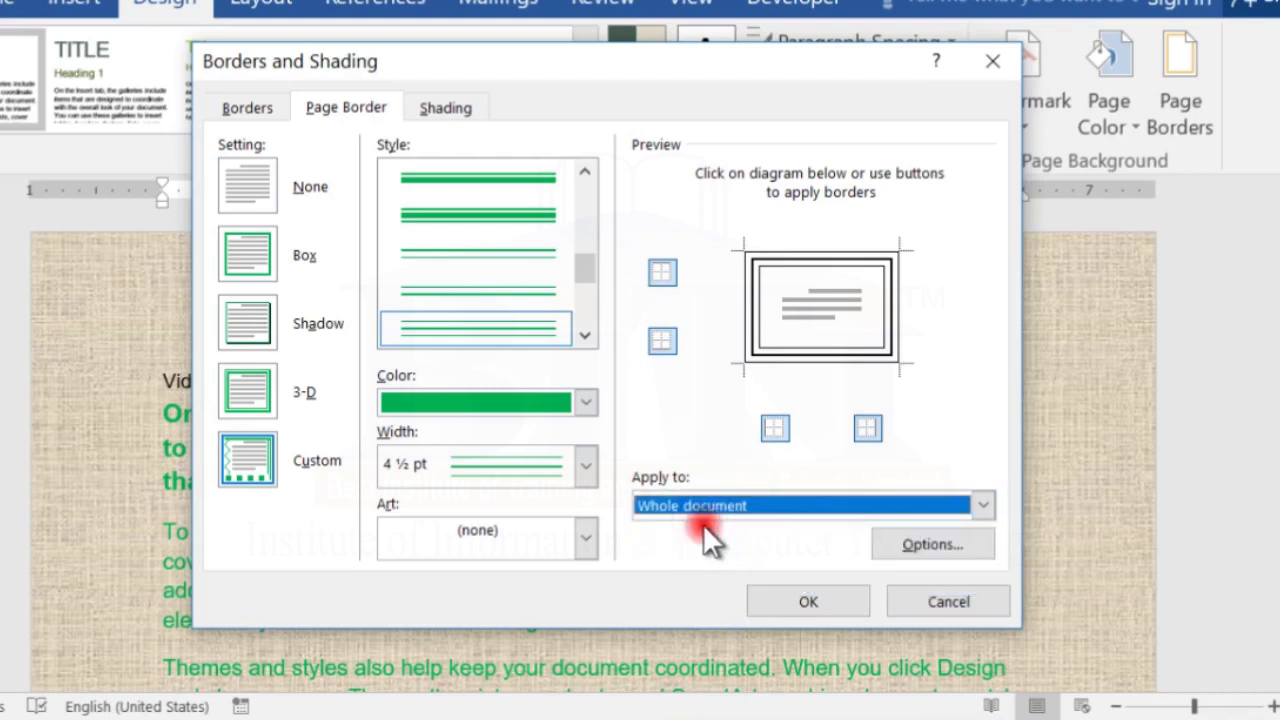
Review the page border's margin options, apply the border to the whole document and check it down the page.
click(909, 547)
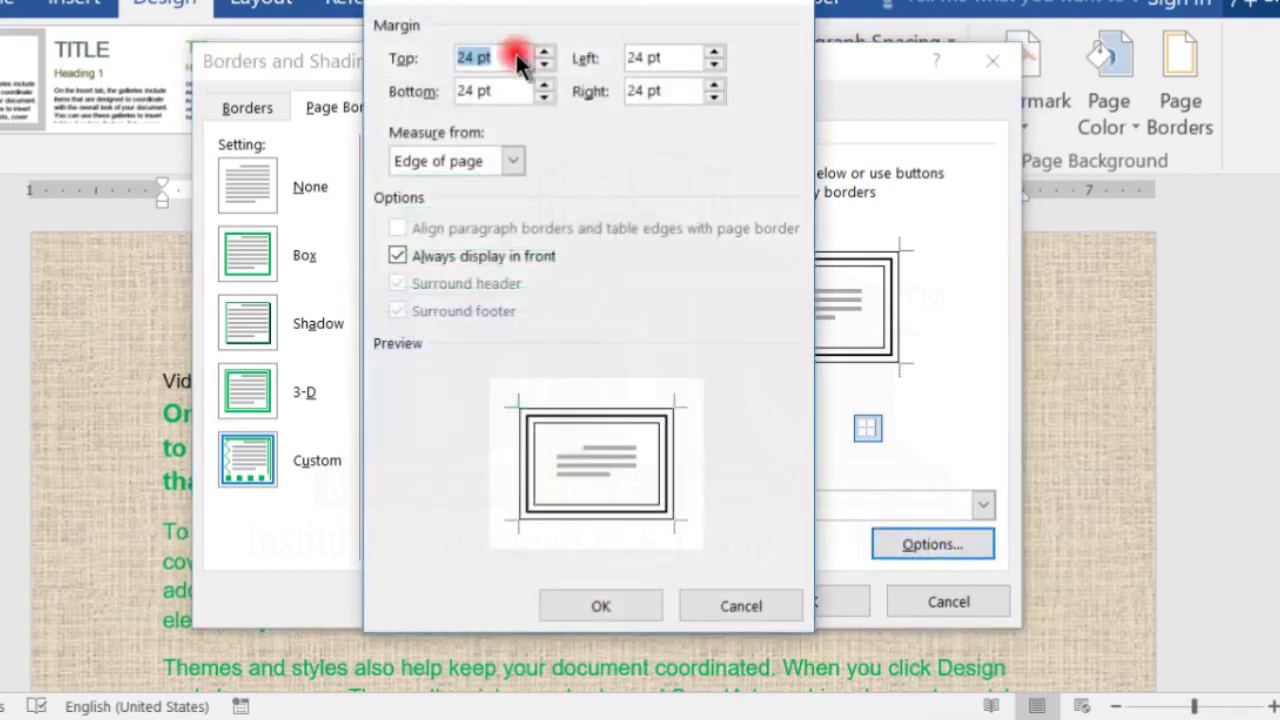
drag(516, 8, 462, 61)
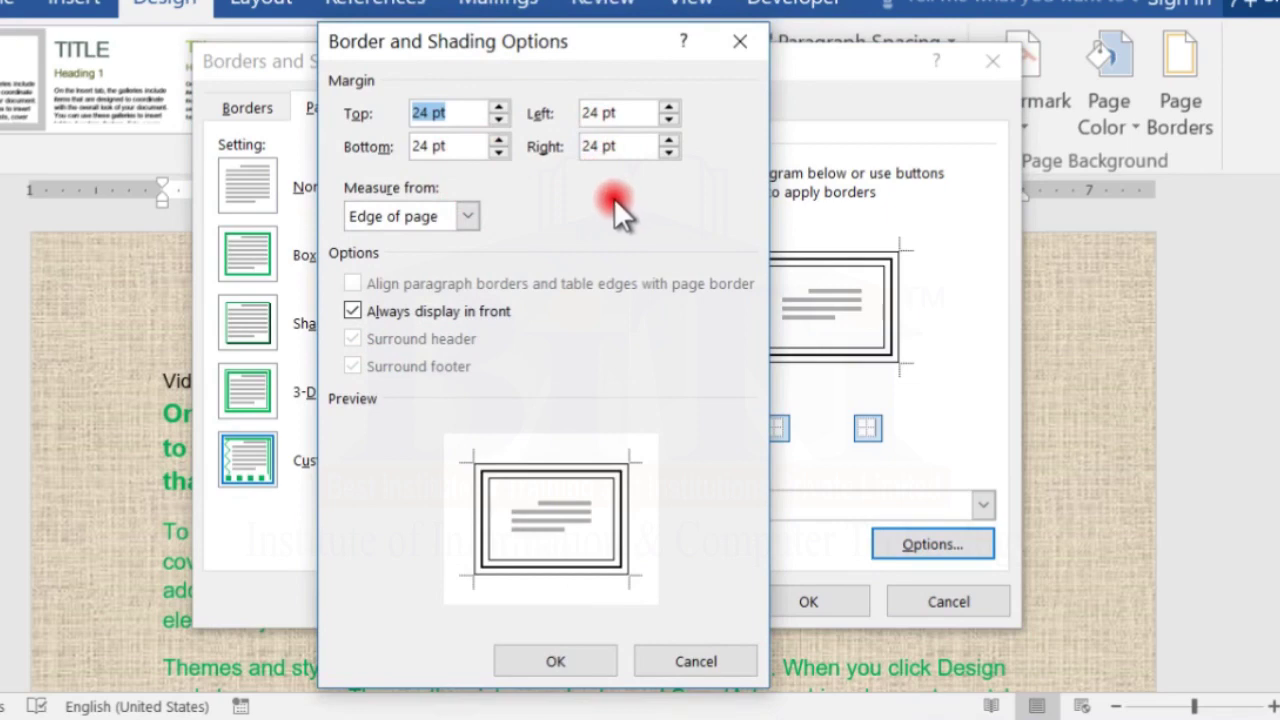
click(577, 660)
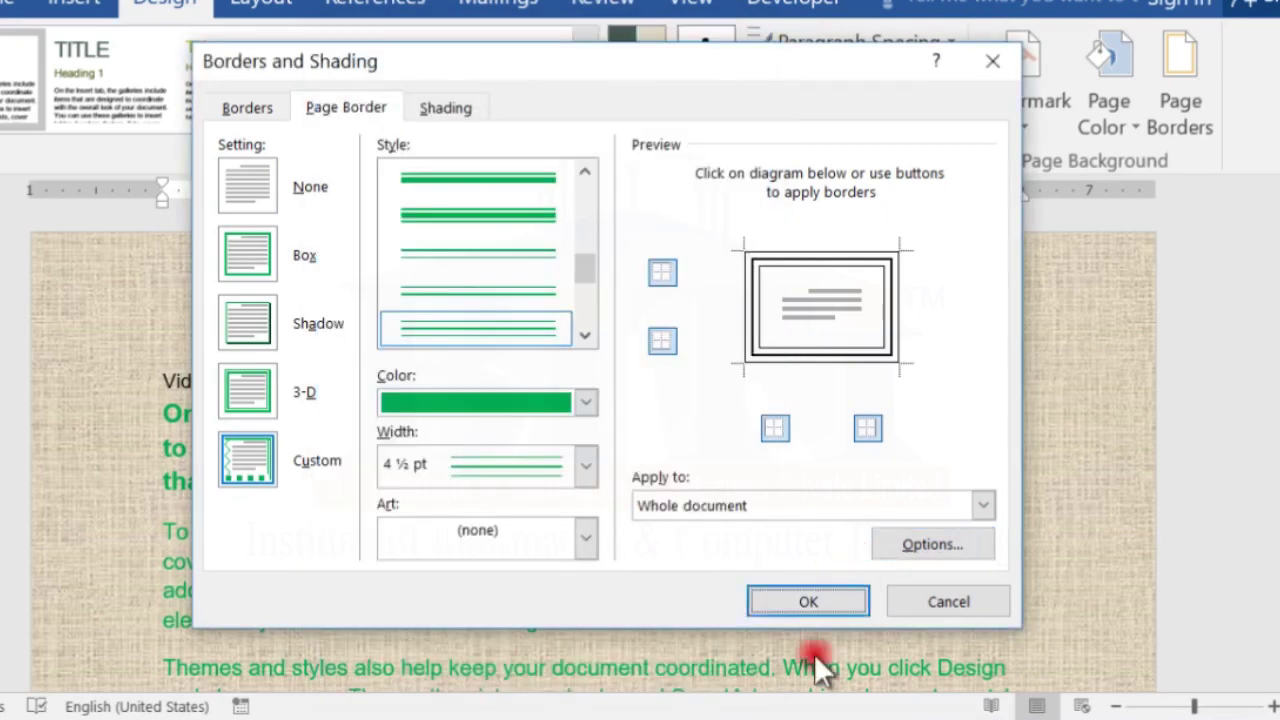
click(815, 603)
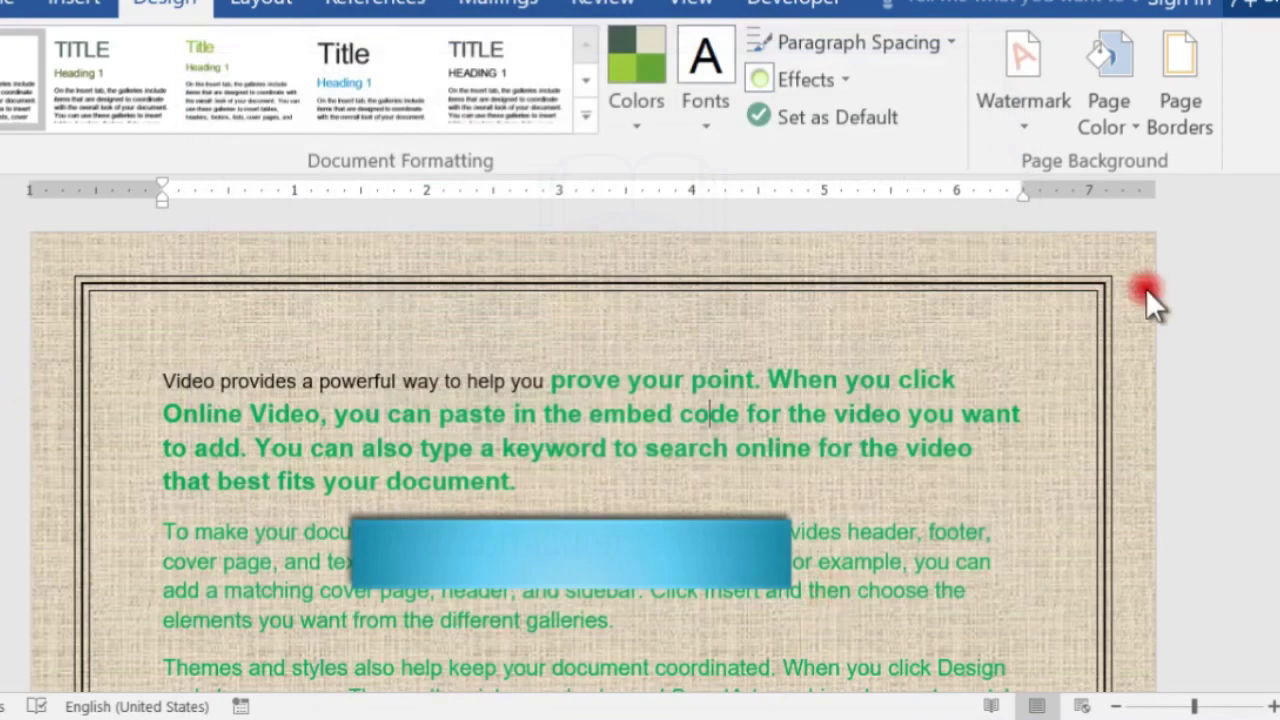
scroll(1096, 452, down, 10)
scroll(534, 491, up, 10)
Recolour the triple-line page border to the standard green and check it down the page.
click(1181, 100)
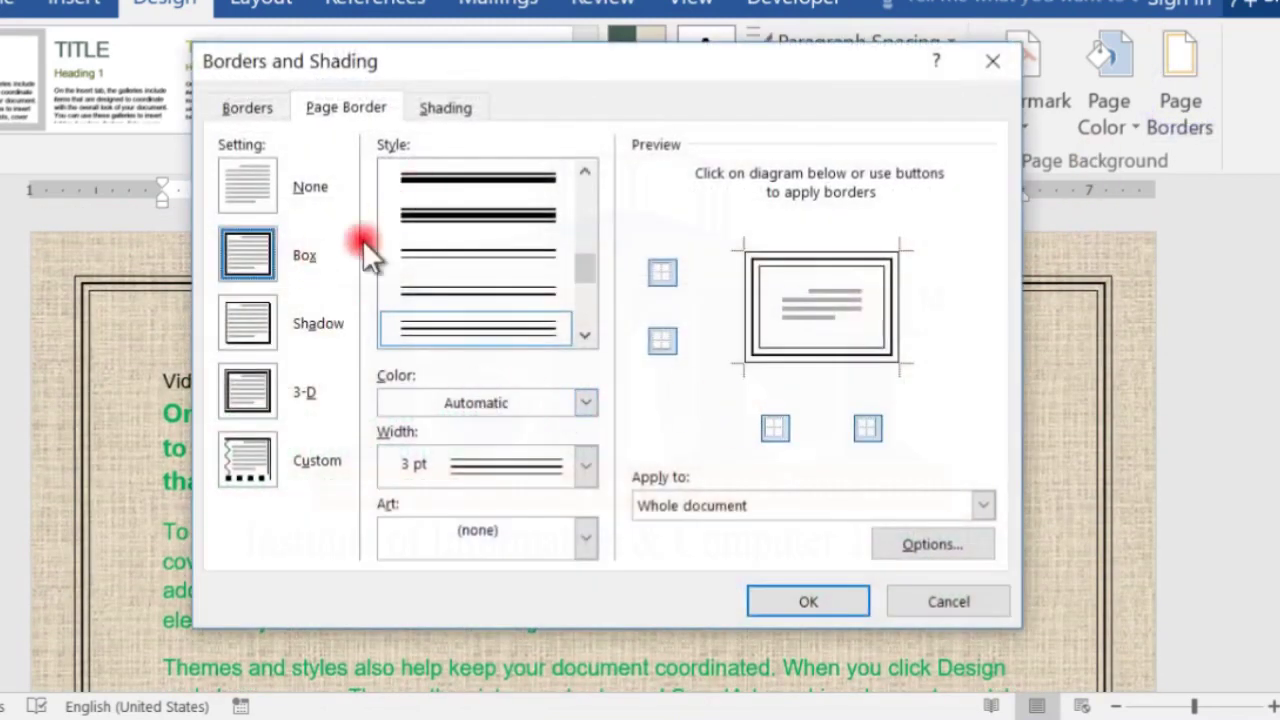
click(523, 400)
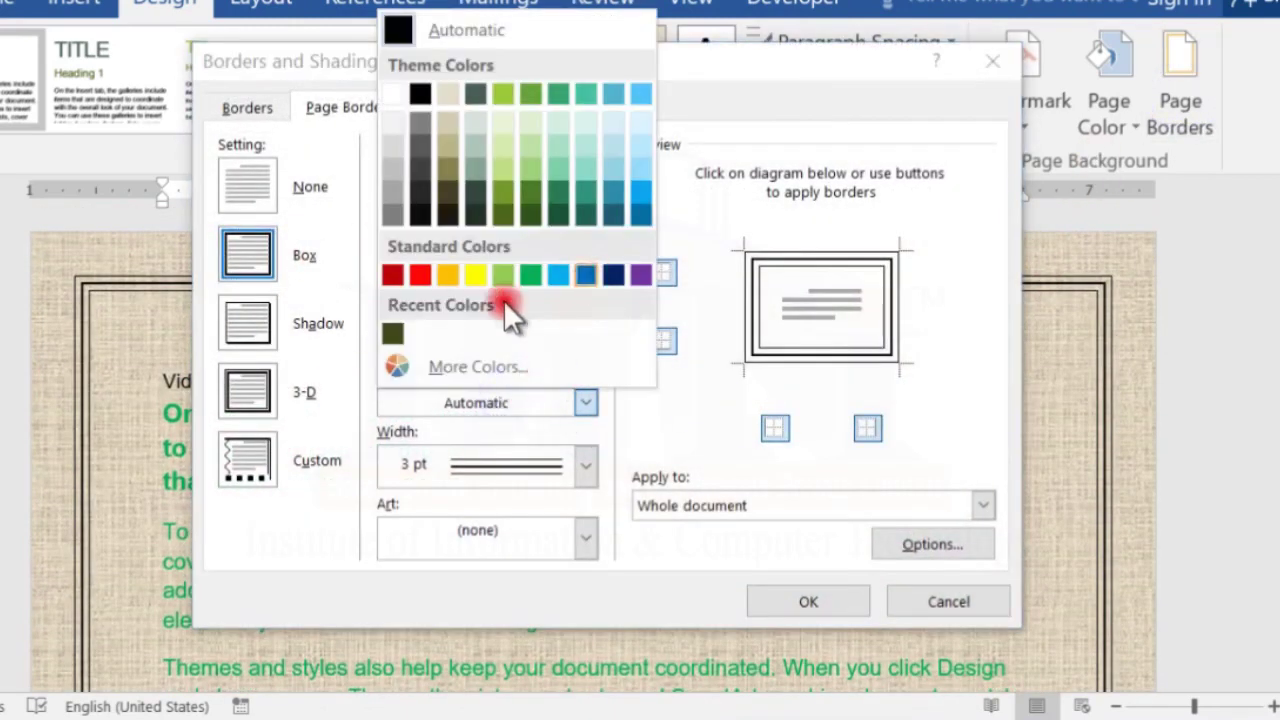
click(531, 280)
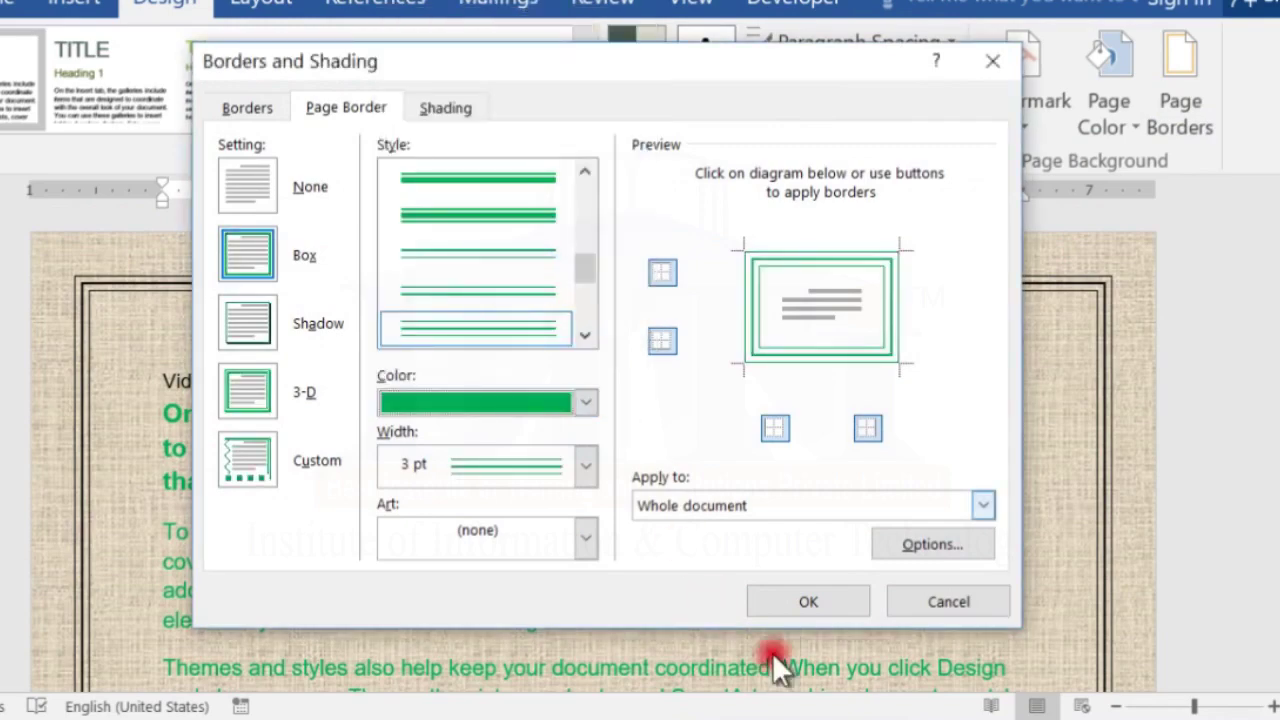
click(812, 601)
scroll(1229, 457, down, 10)
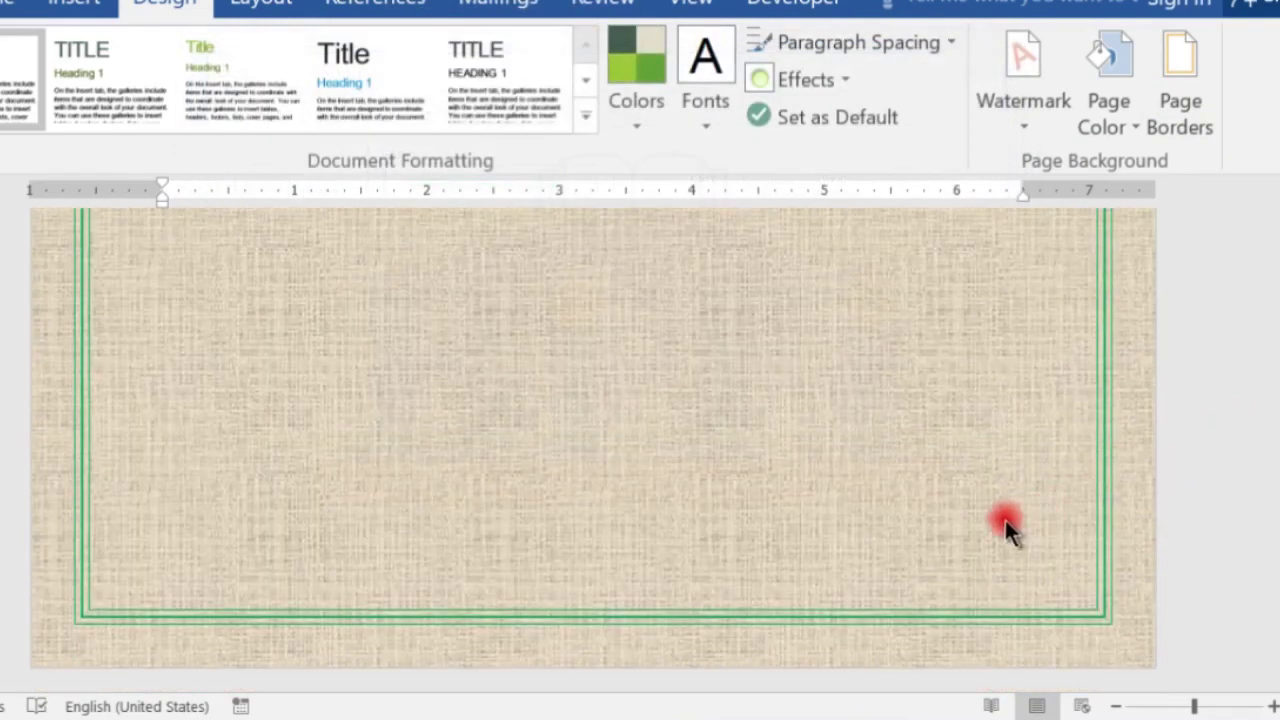
scroll(905, 527, up, 10)
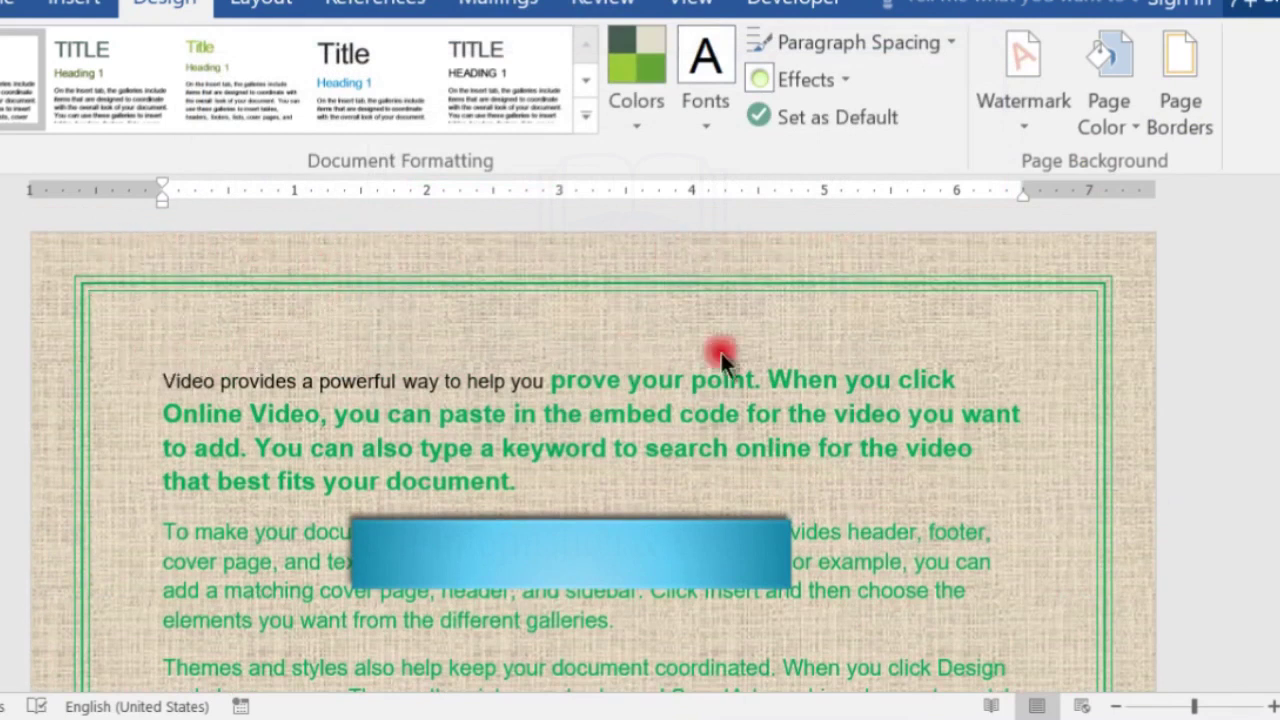
Set the page border's top margin to 30 pt, measured from the edge of the page.
click(1166, 122)
click(886, 545)
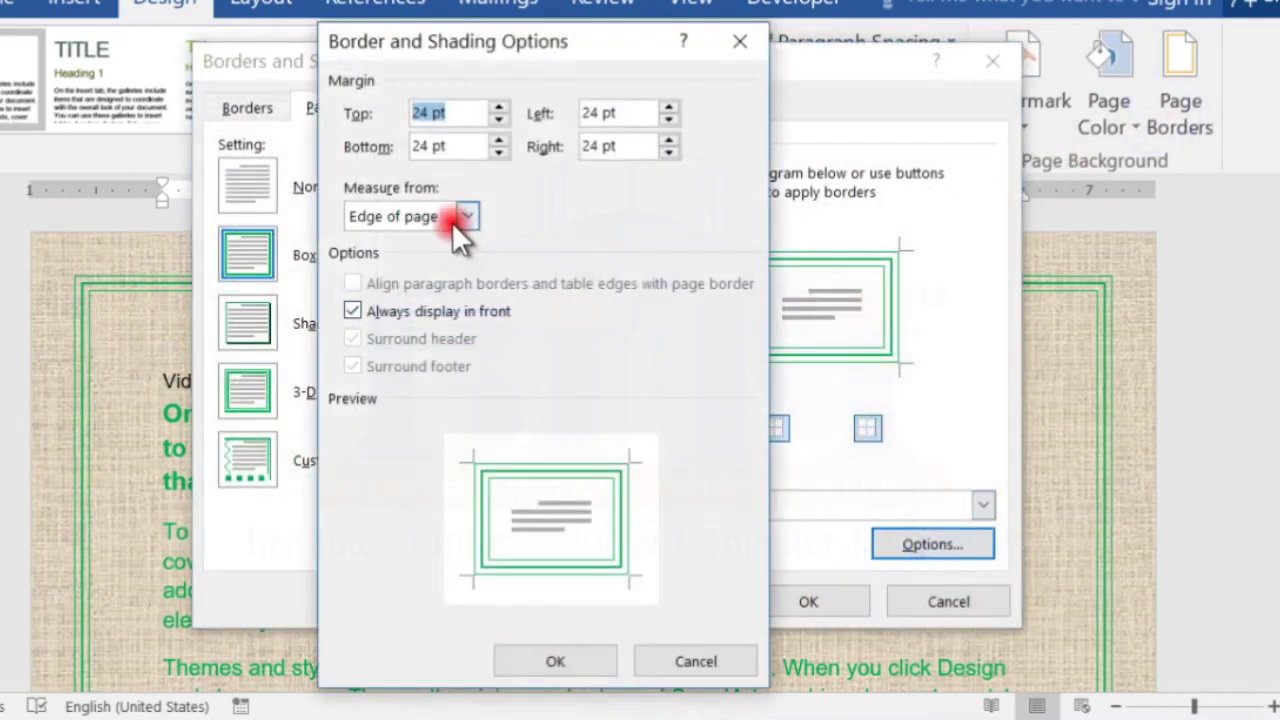
text(30)
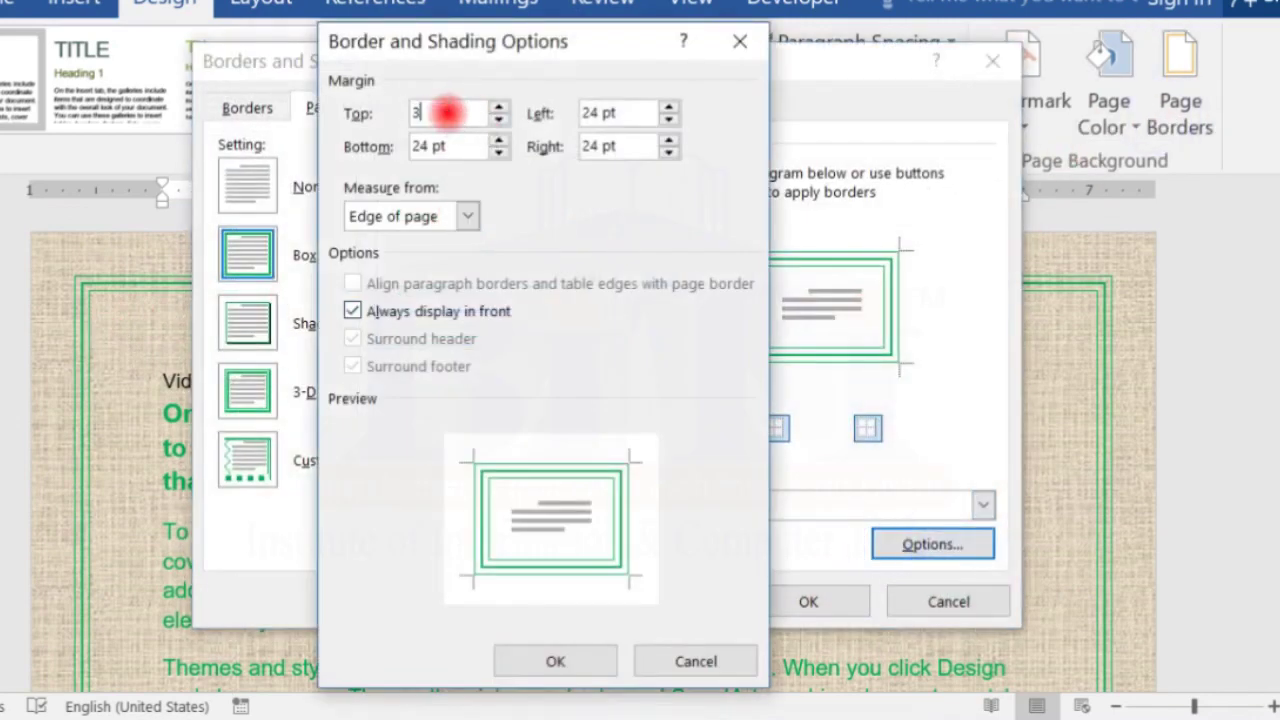
click(555, 661)
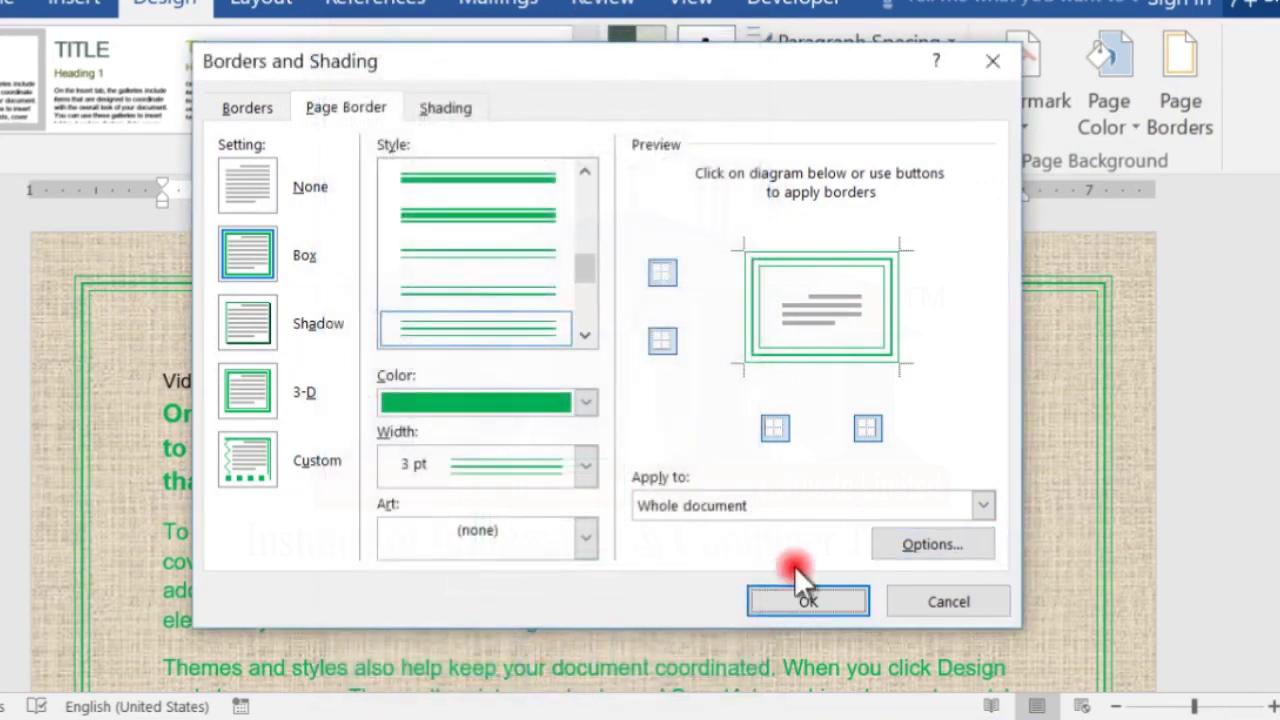
click(786, 592)
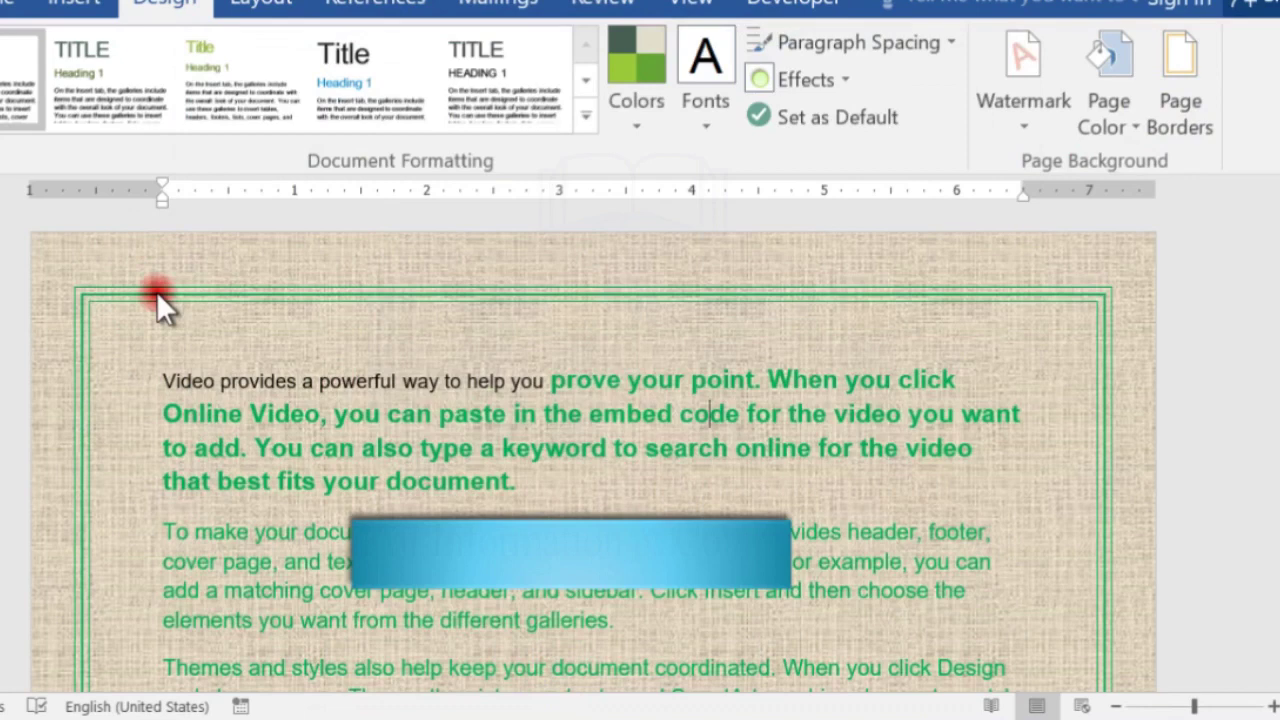
Choose the standard dark blue as the shading fill for the first paragraph.
click(1195, 99)
click(445, 107)
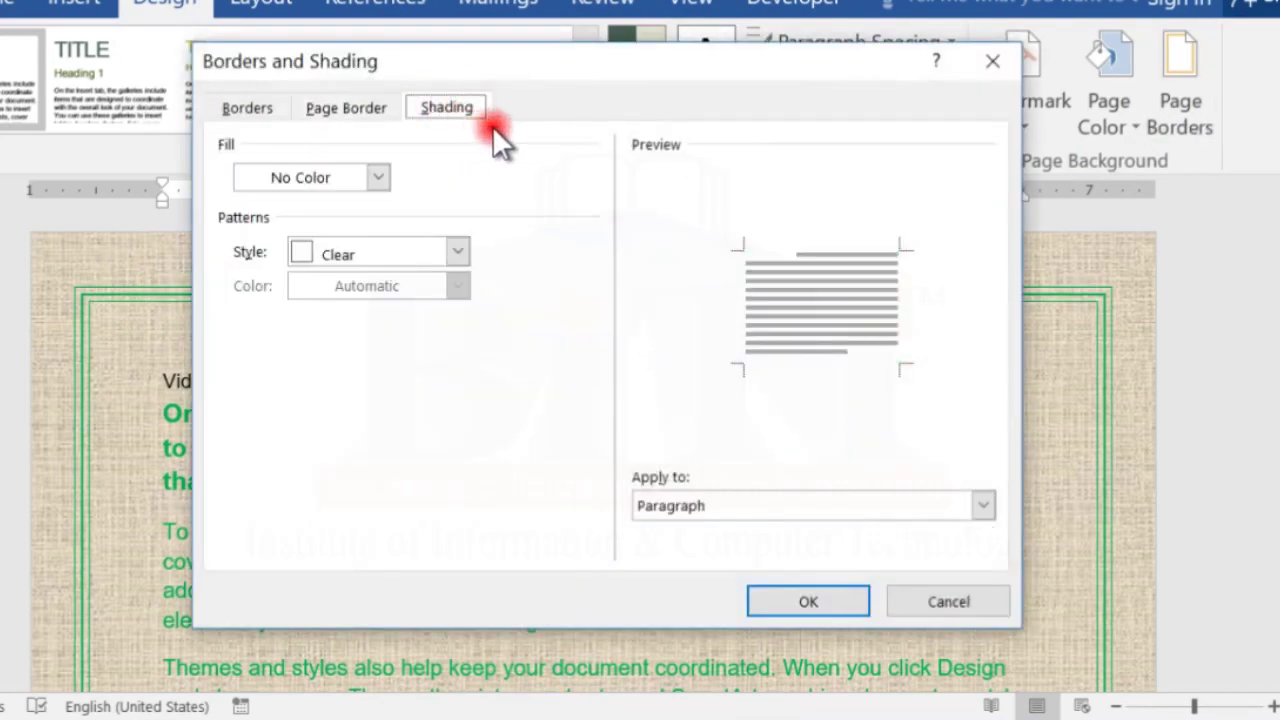
click(352, 172)
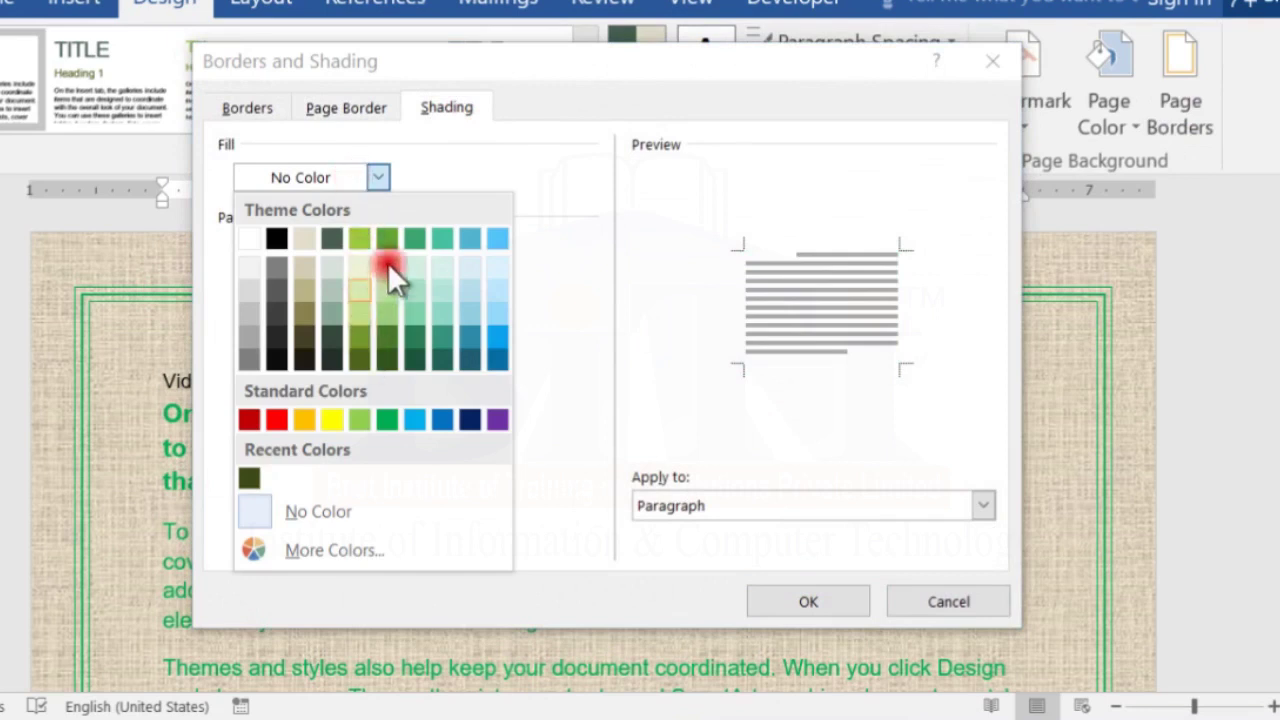
click(469, 418)
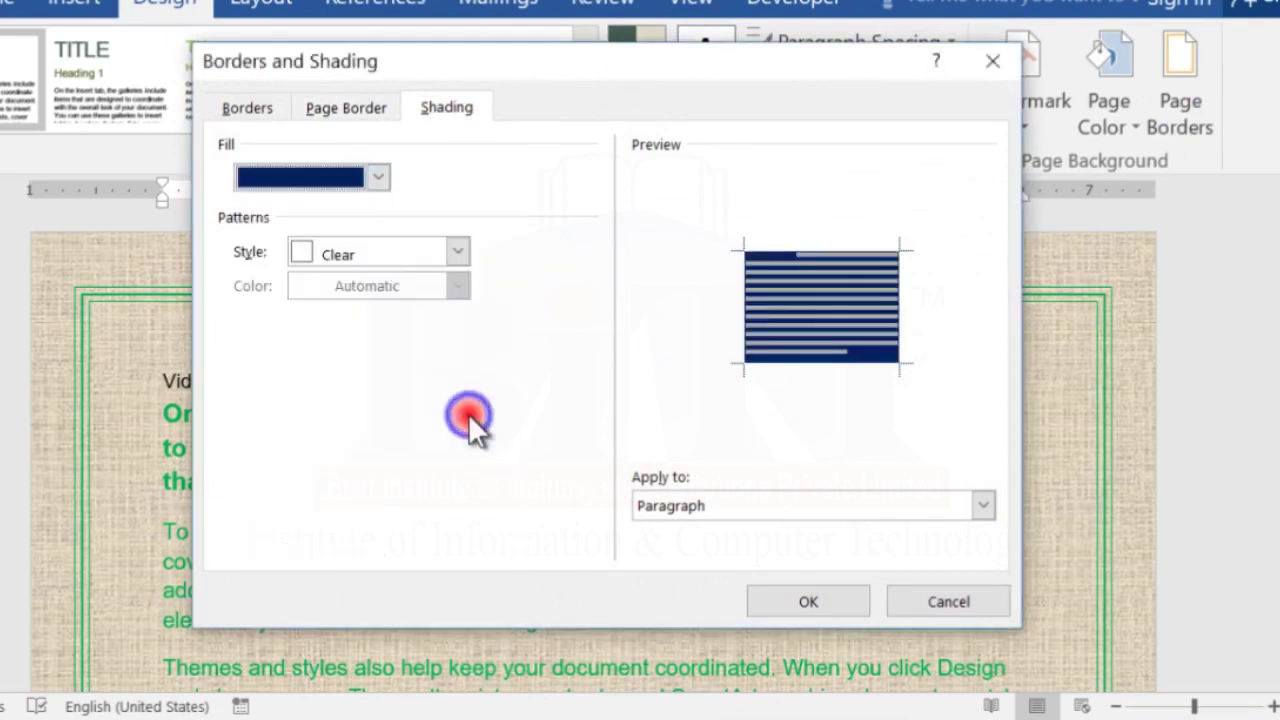
Add a 35% shading pattern in light teal over the fill and apply the shading to the first paragraph.
click(385, 252)
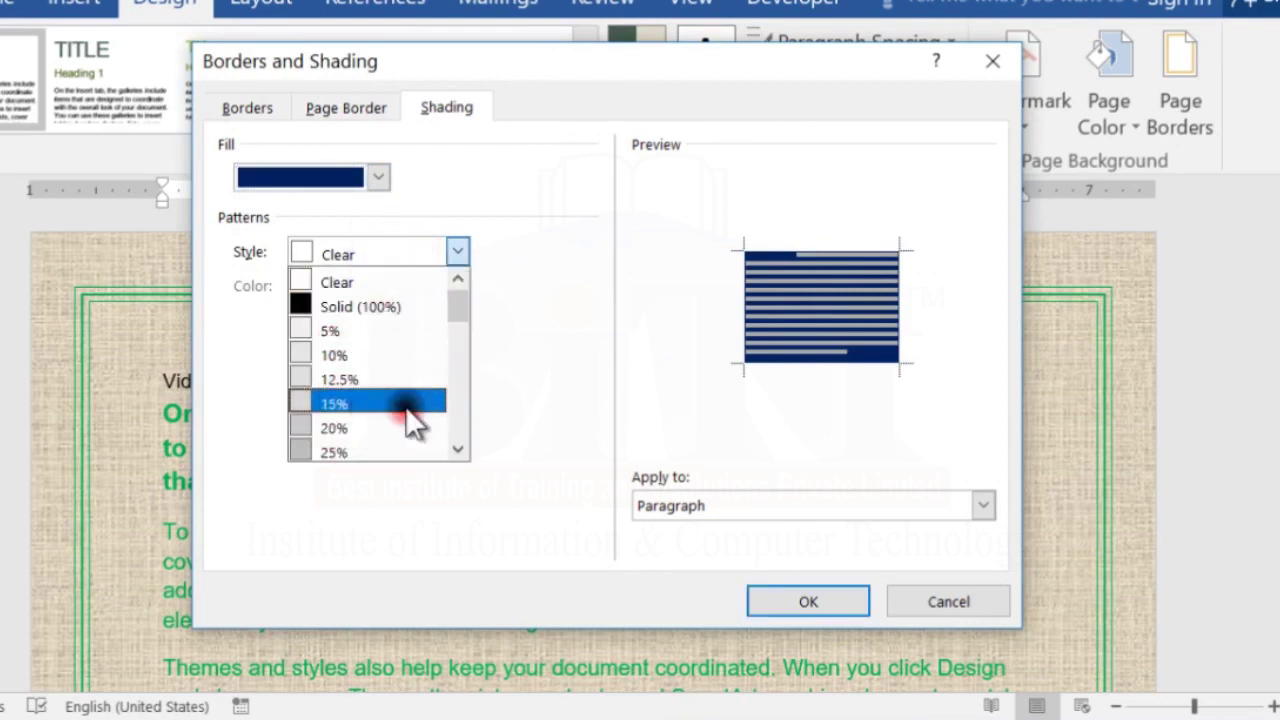
click(462, 349)
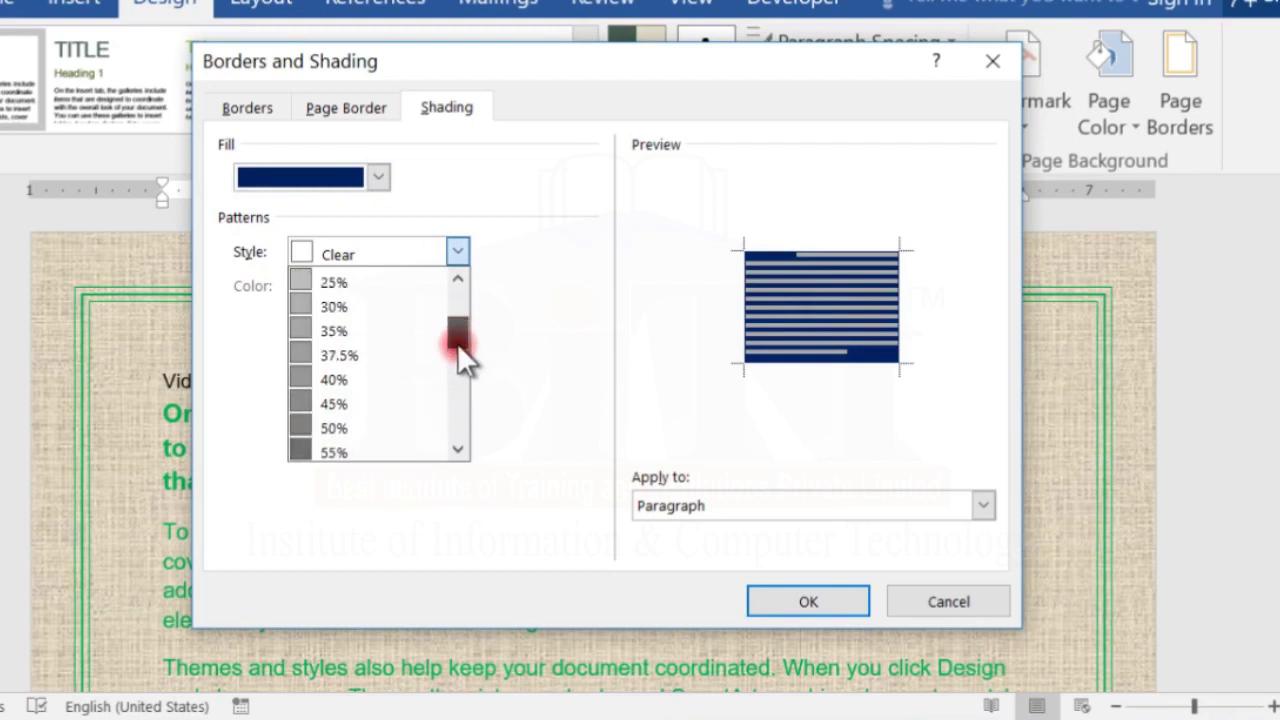
click(343, 340)
click(380, 285)
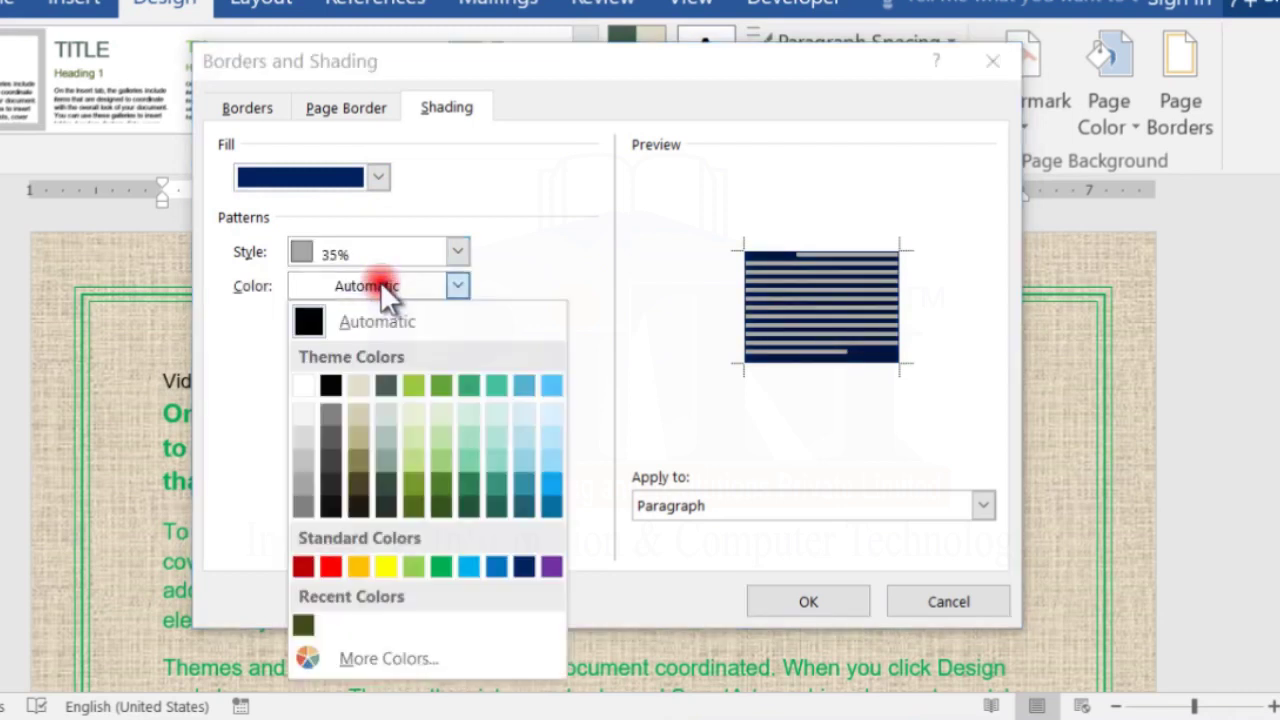
click(497, 444)
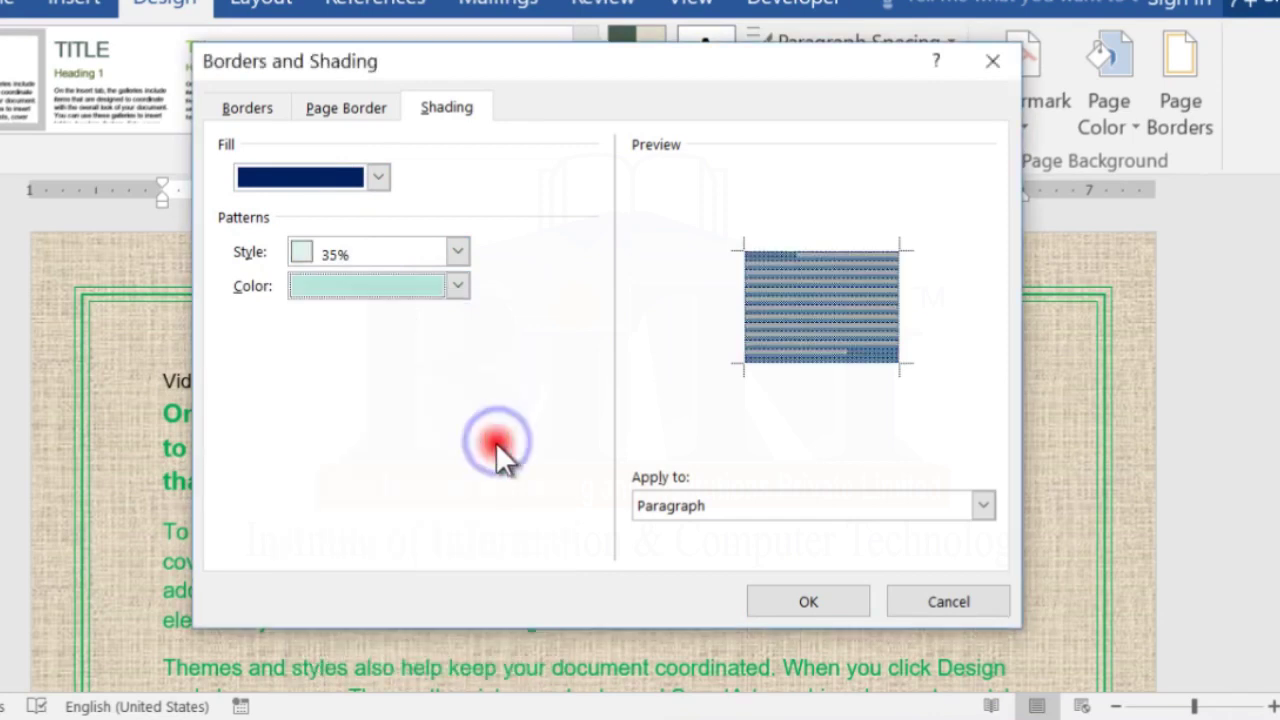
click(808, 601)
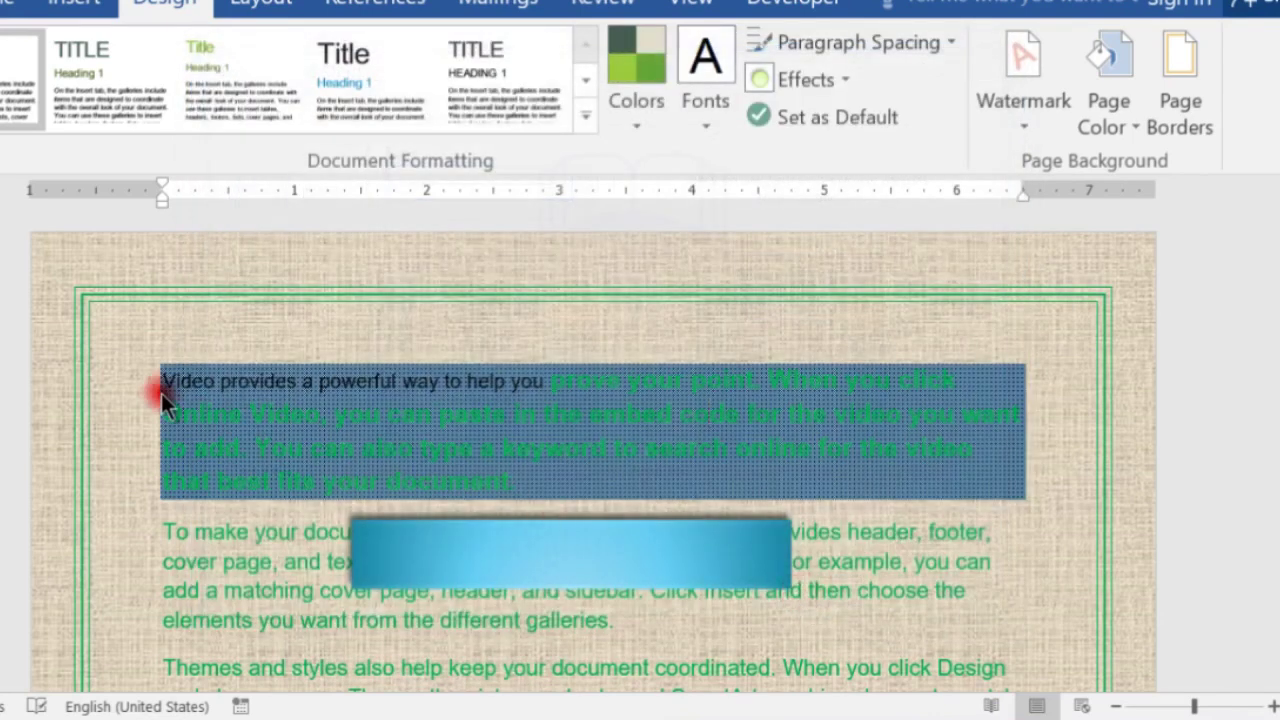
Change the first paragraph's shading pattern to Solid (100%) and deselect the text.
mouse_move(151, 383)
mouse_down()
mouse_move(1044, 514)
mouse_move(1006, 515)
mouse_up()
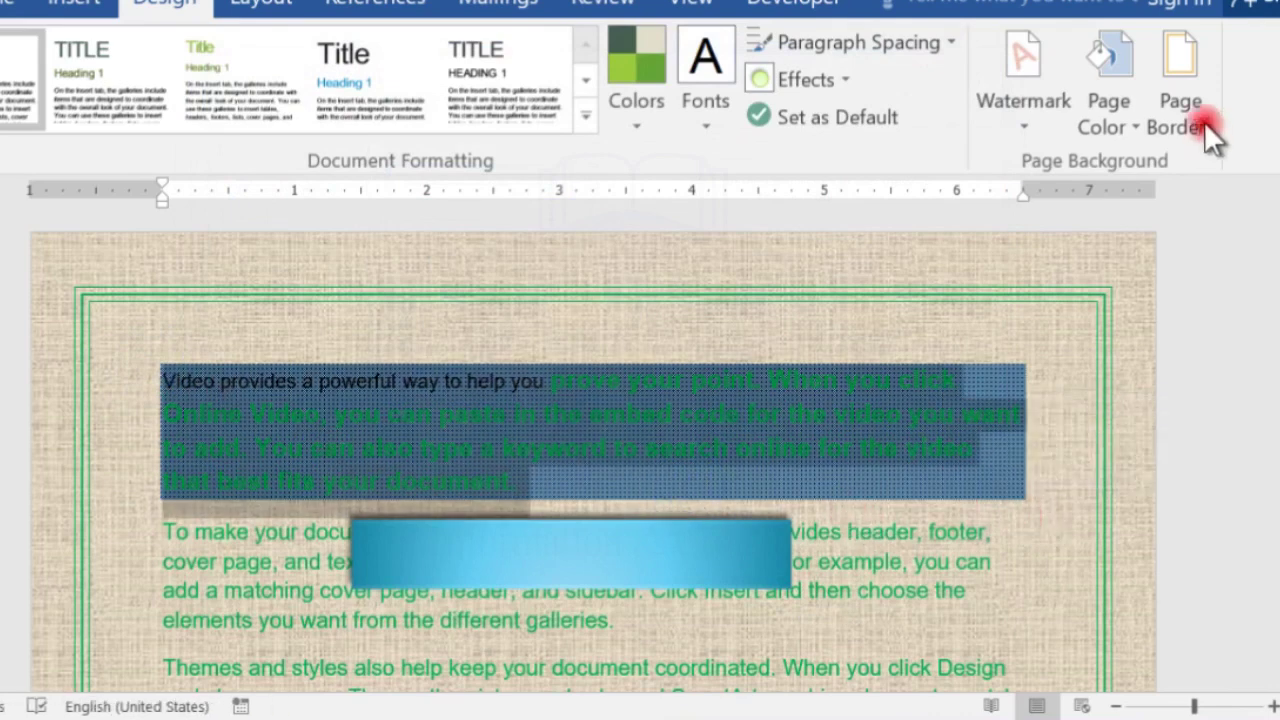
click(1206, 125)
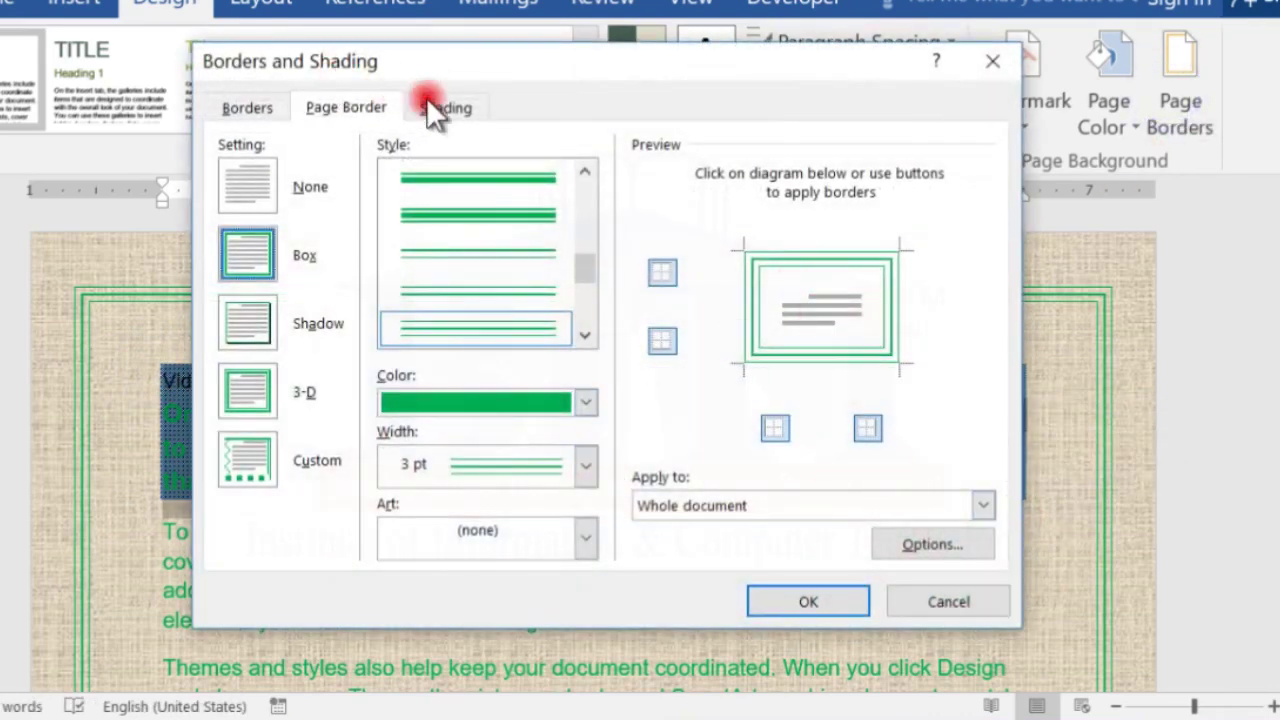
click(440, 107)
click(375, 252)
click(343, 303)
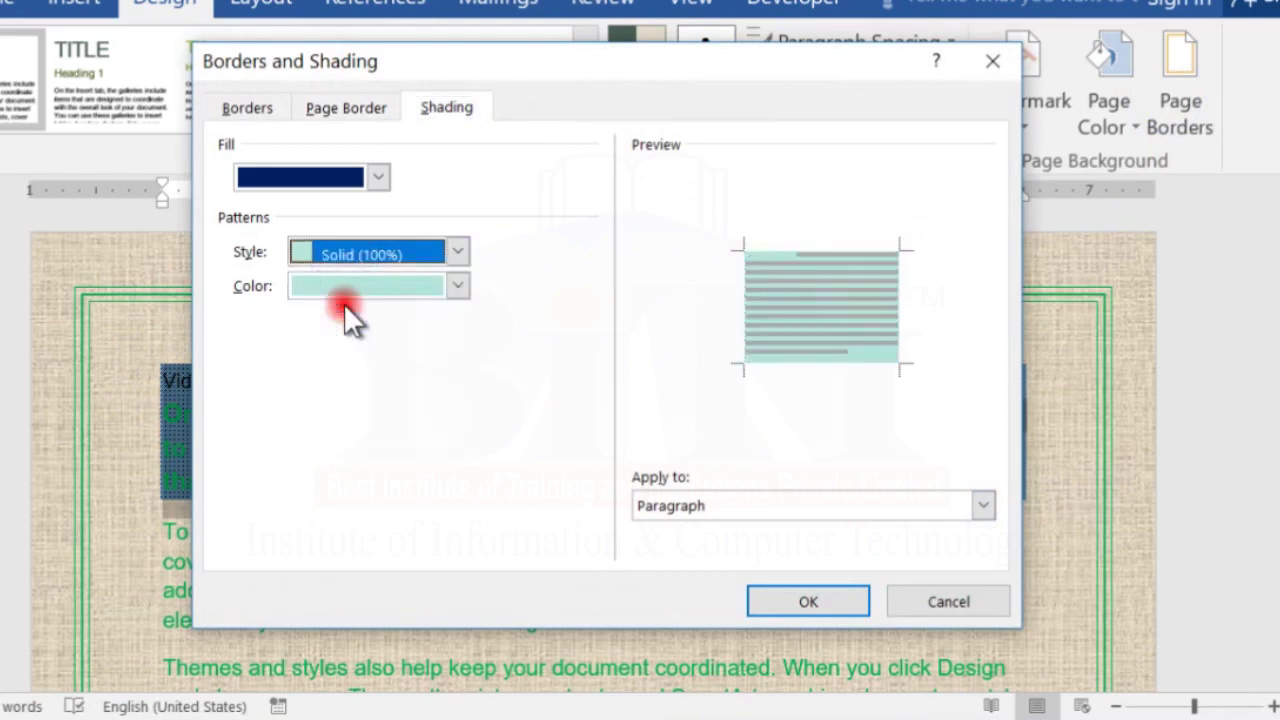
click(806, 605)
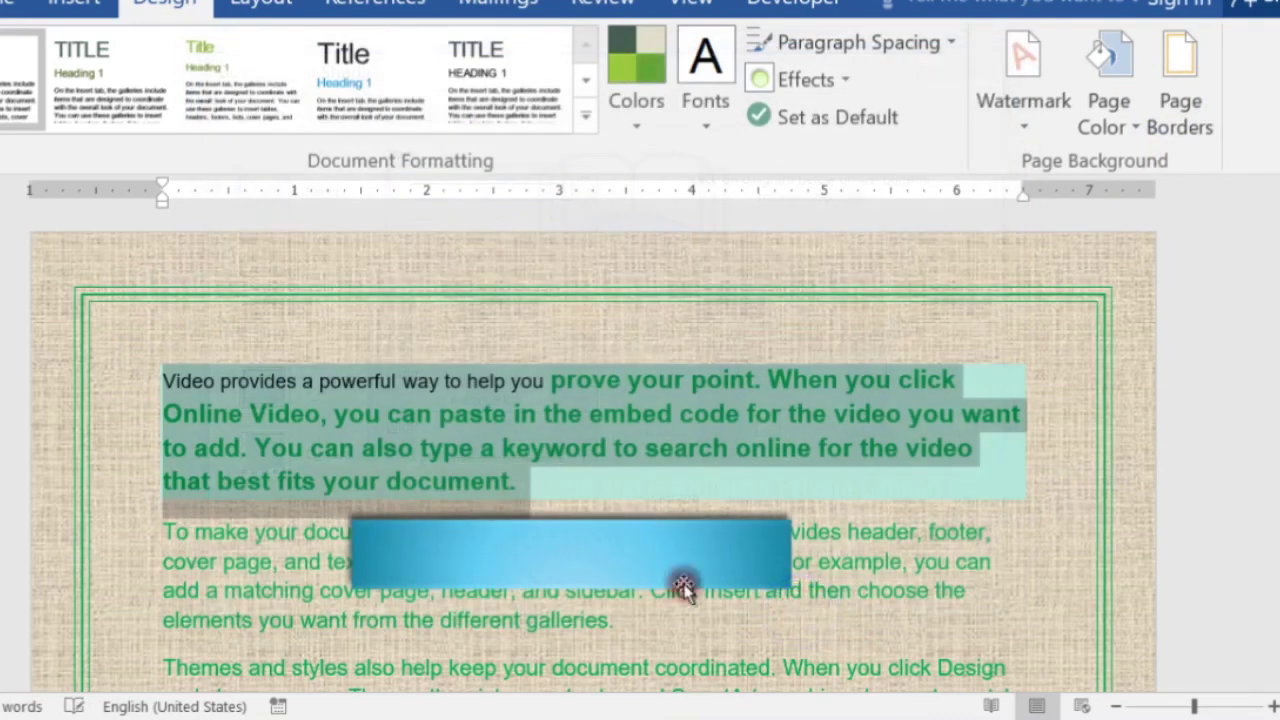
click(1032, 485)
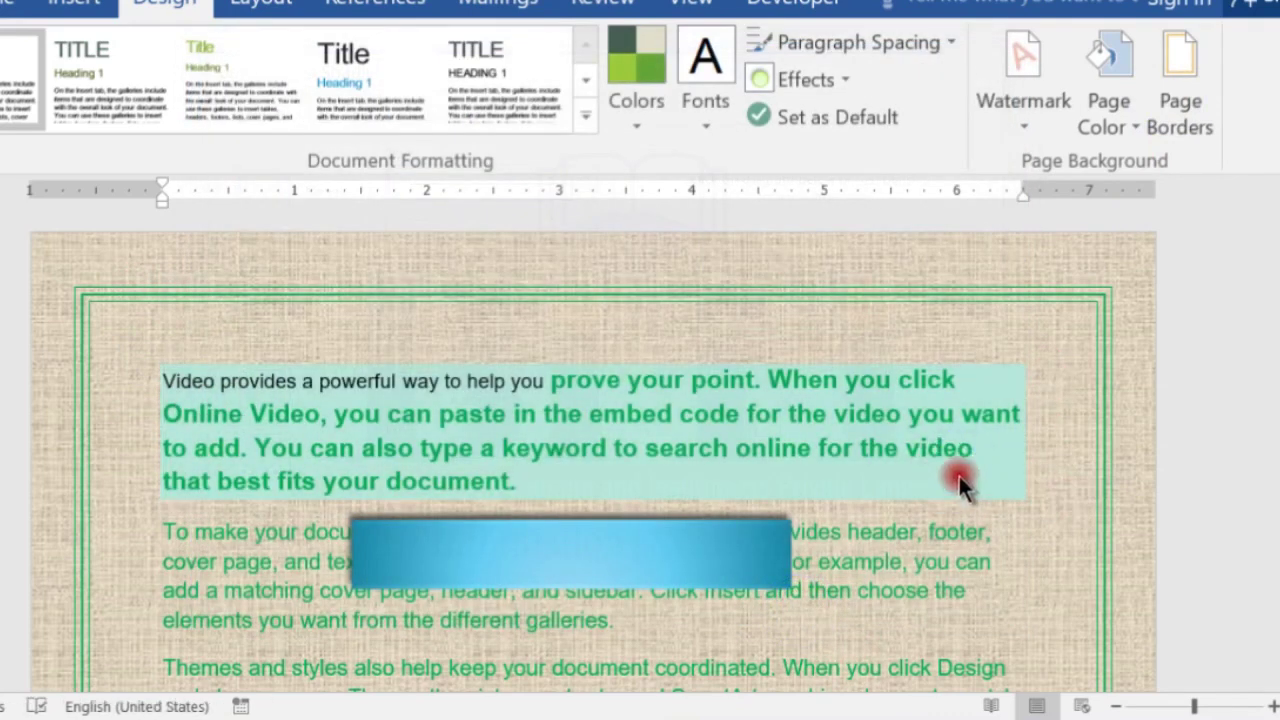
Check the shaded first paragraph in the print preview and return to the document.
click(412, 410)
drag(165, 379, 590, 473)
click(589, 471)
key(ctrl+p)
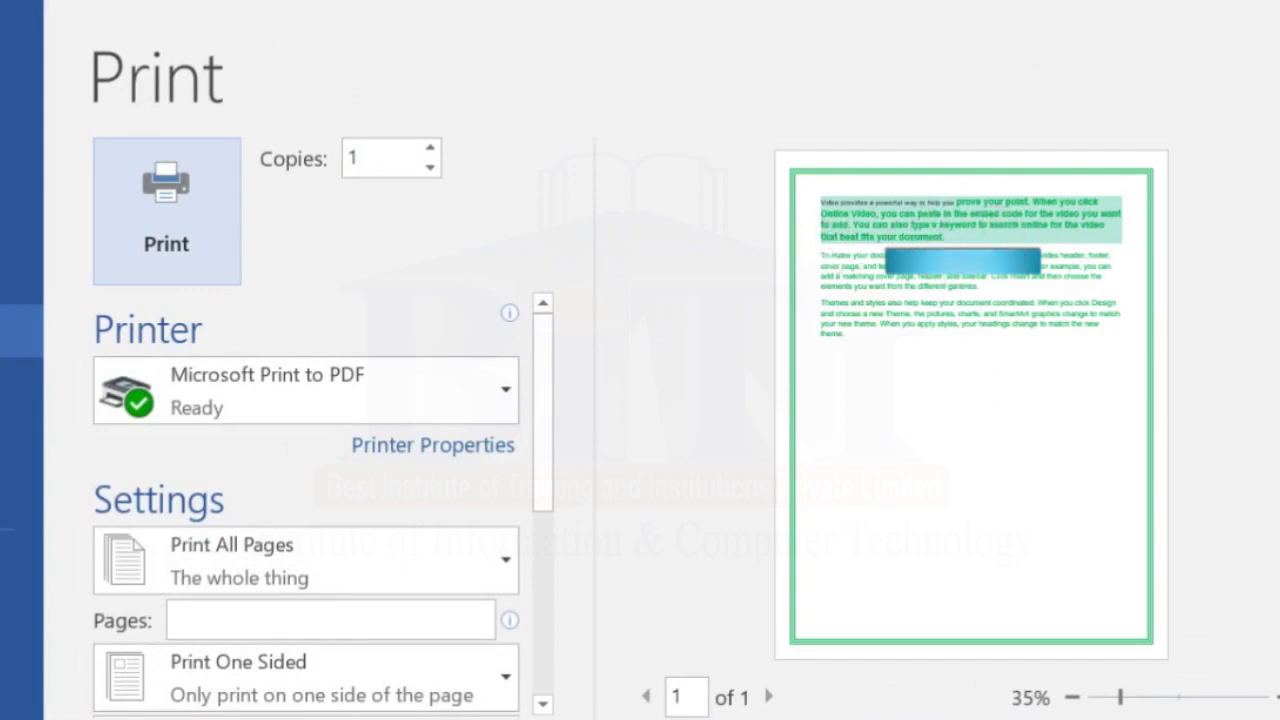
key(Escape)
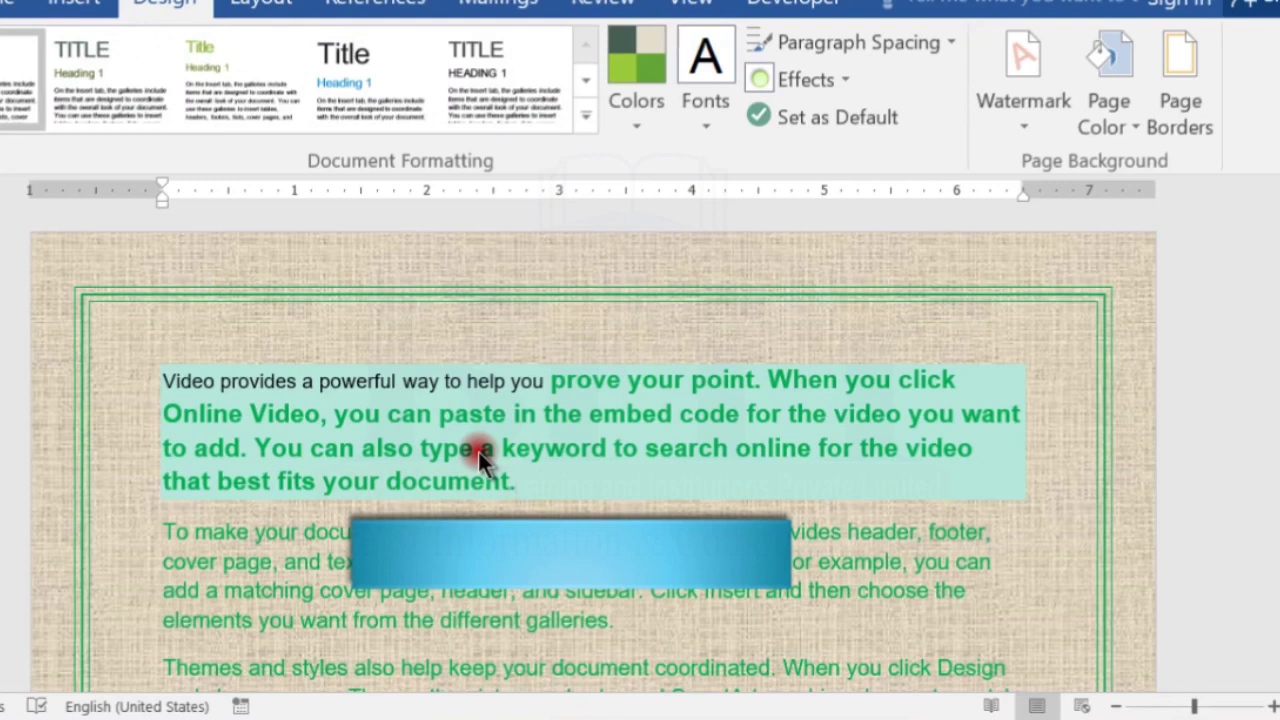
Open the shading settings for the first paragraph.
click(1190, 130)
click(445, 107)
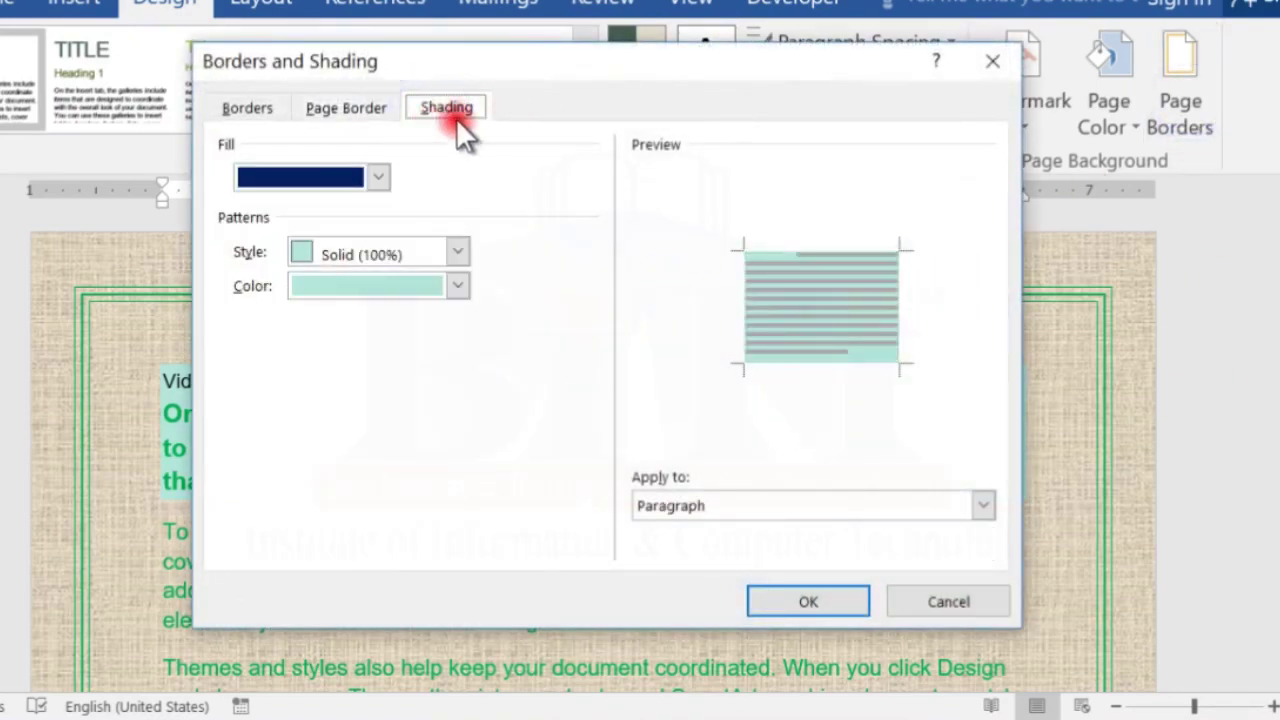